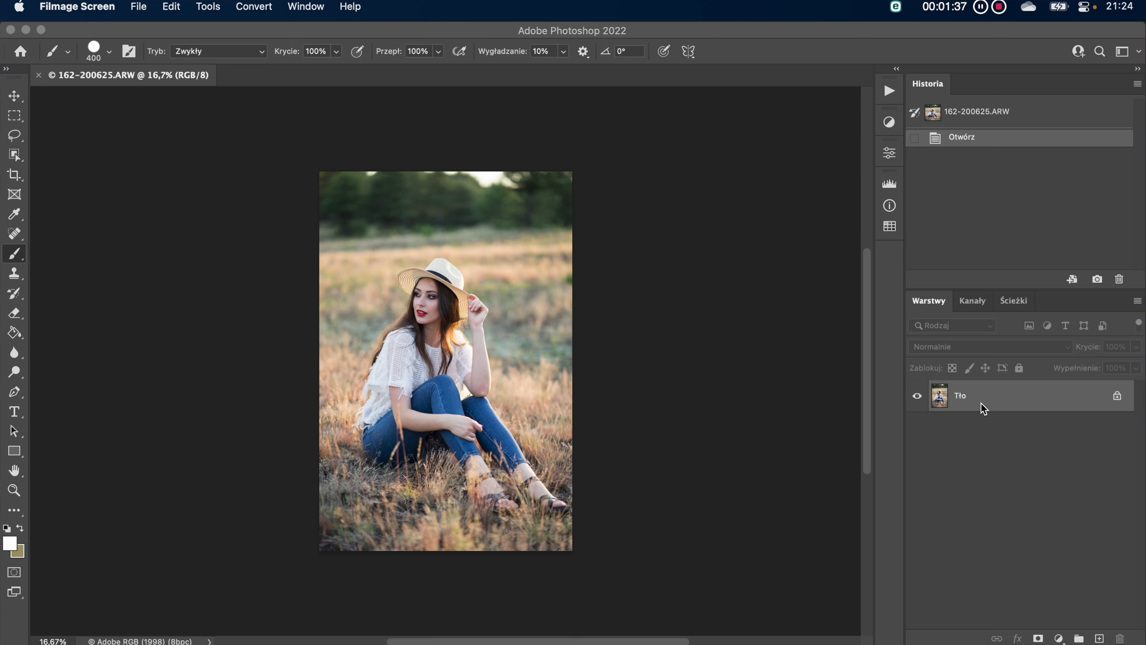
- Return to Photoshop and open the Dopasowania (Adjustments) panel from the Okno menu
click(998, 447)
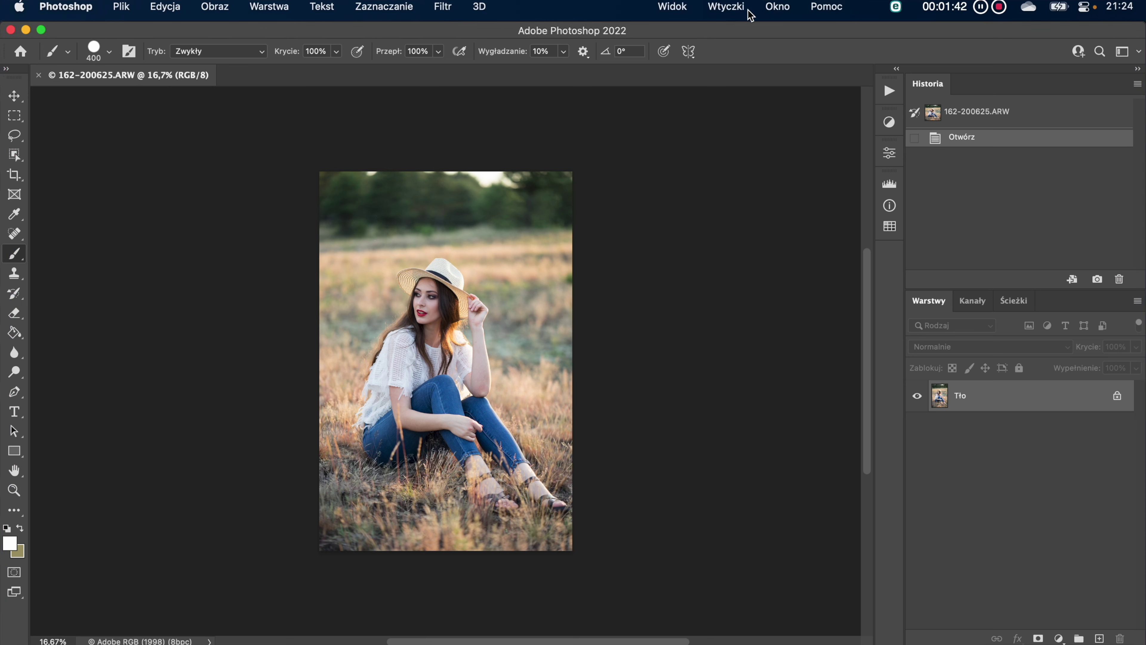
click(777, 10)
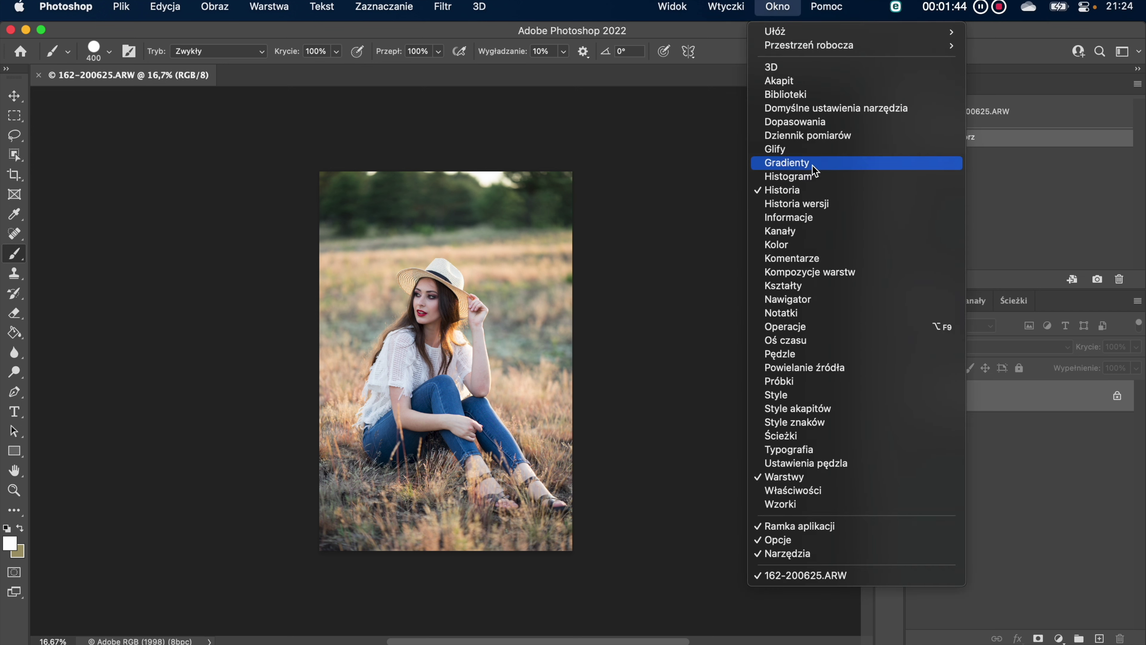
click(795, 122)
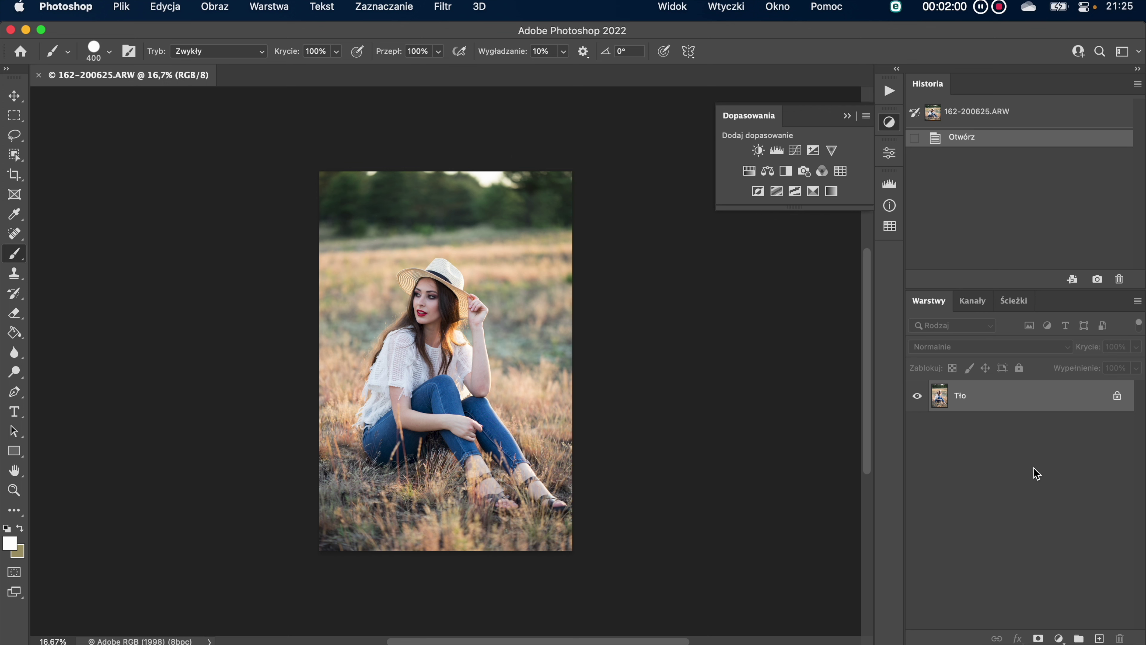
- Add a Color Lookup layer with the Fuji ETERNA 250D Fuji 3510 LUT, after trying Crisp_Warm
click(845, 174)
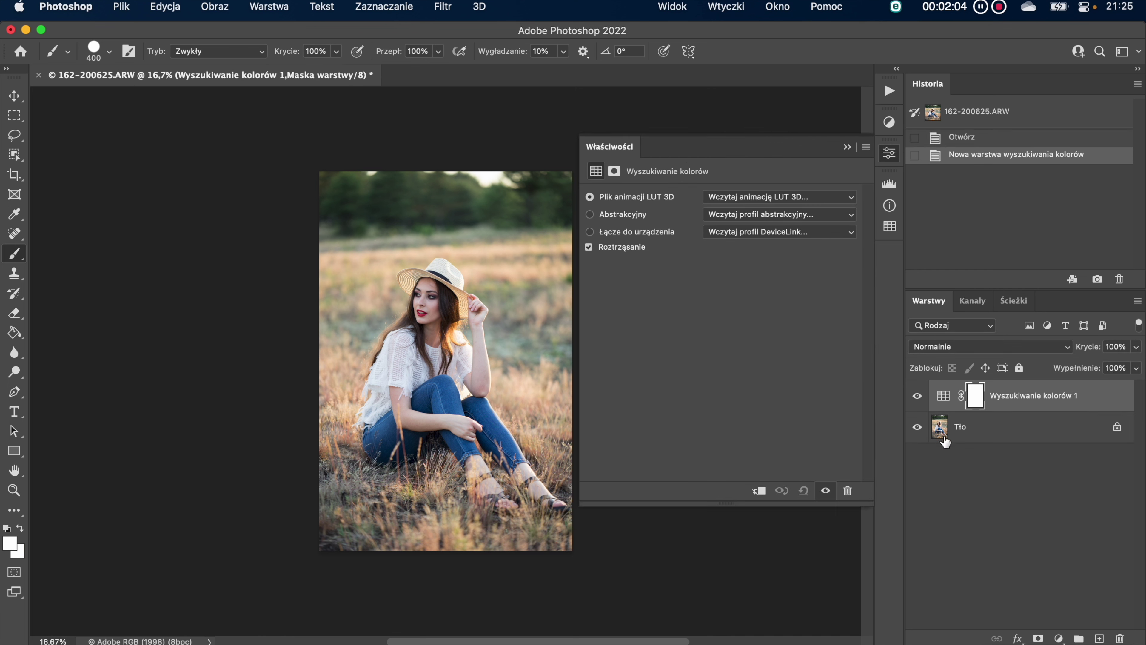
click(797, 202)
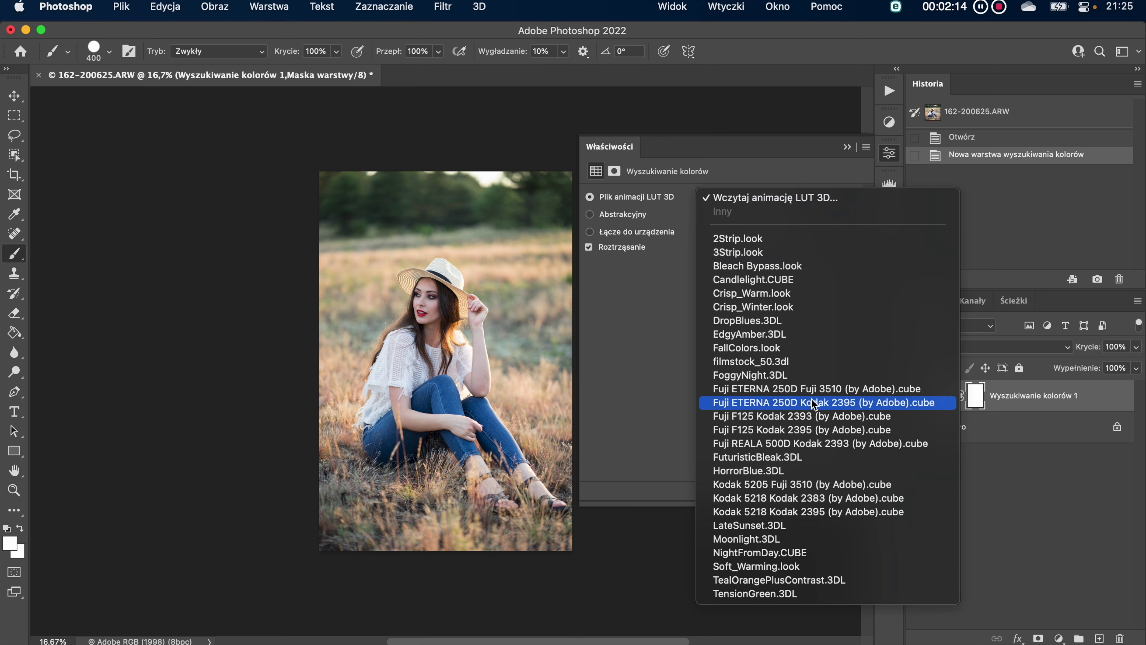
click(806, 294)
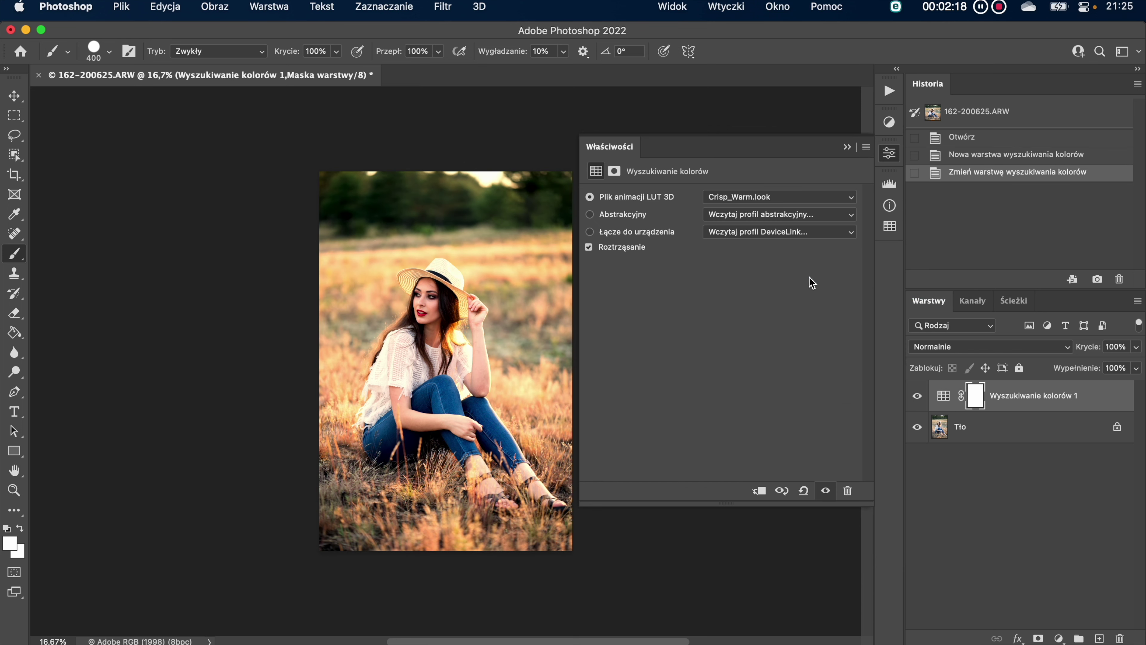
click(780, 204)
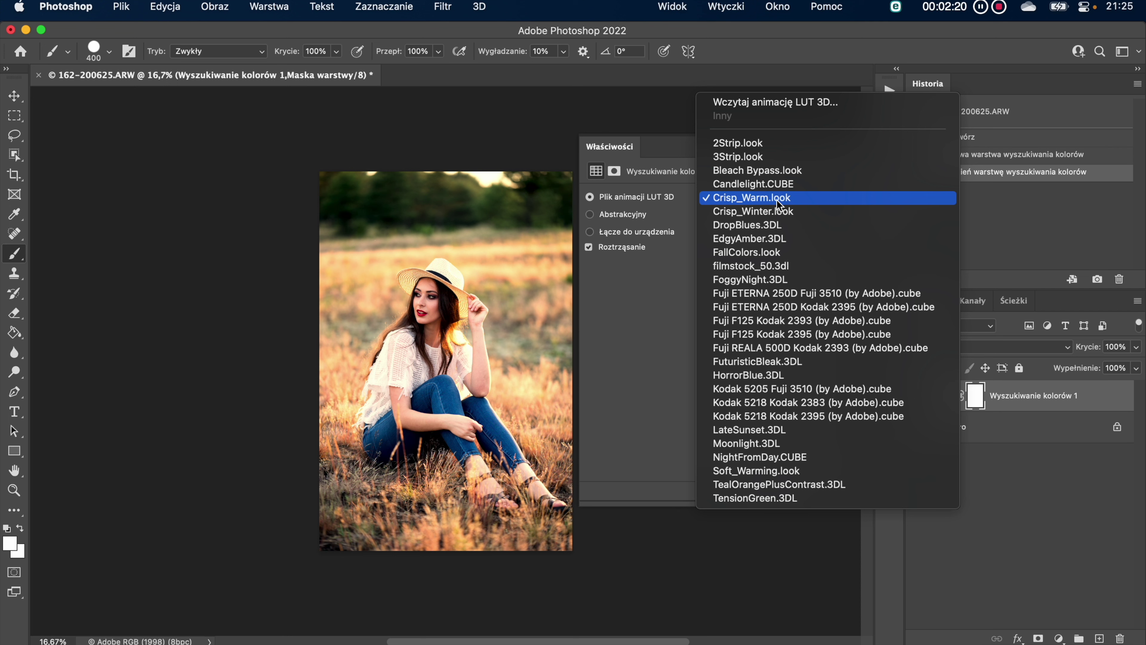
click(780, 294)
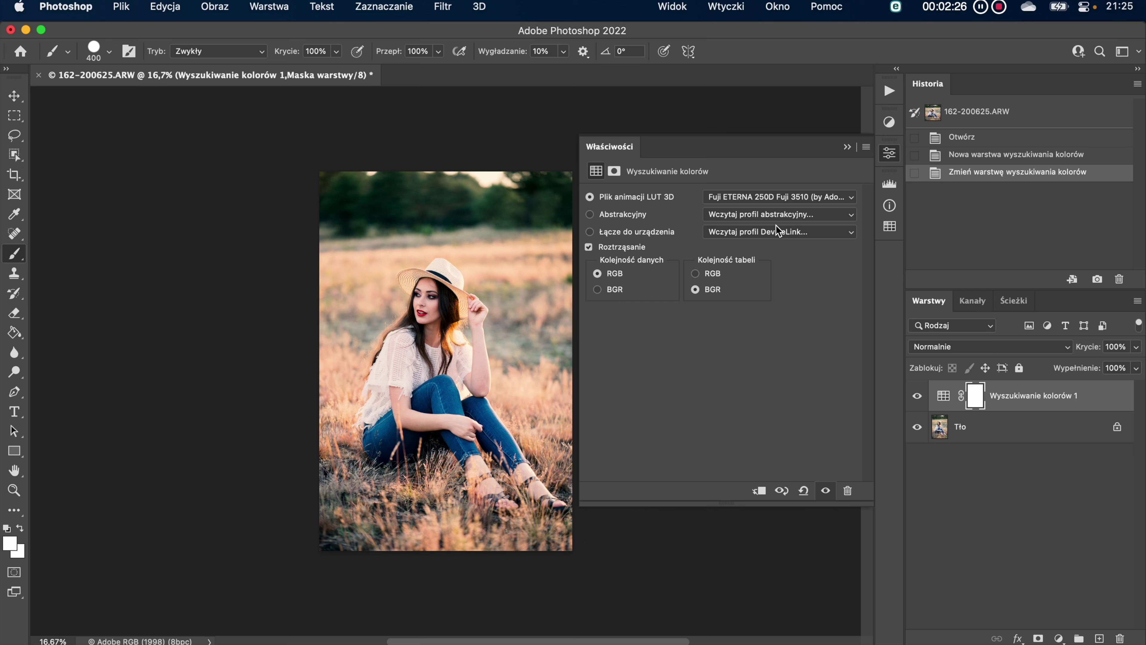
click(977, 483)
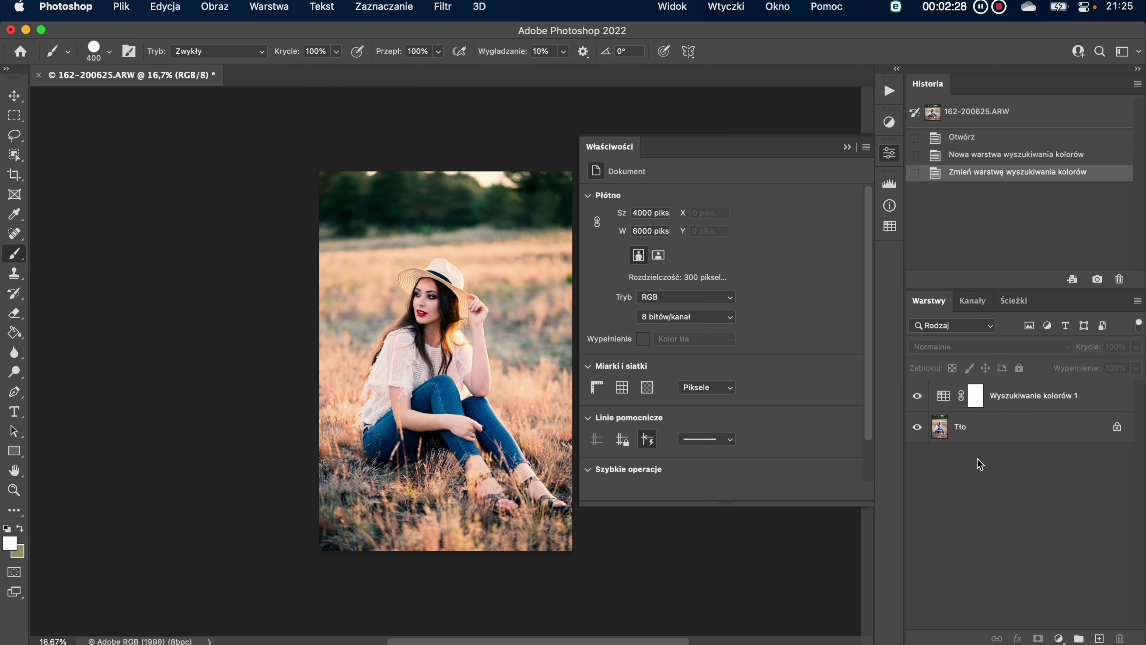
click(890, 153)
click(945, 398)
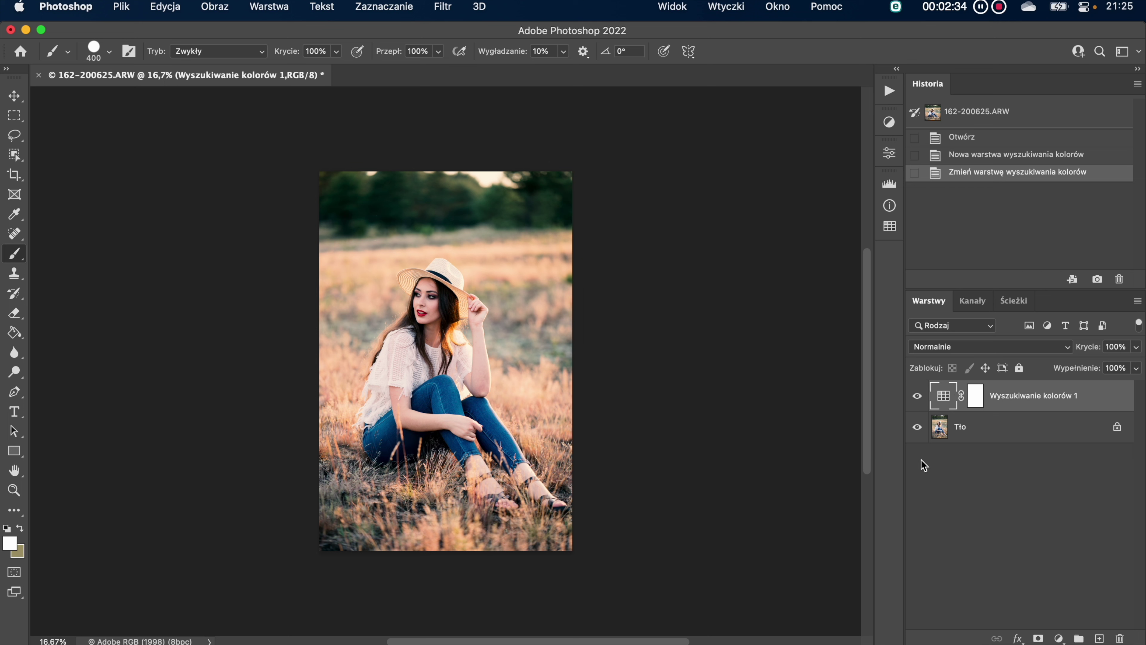
- Set the Color Lookup layer to Kolor blend mode, comparing via History and hiding the layer
click(918, 397)
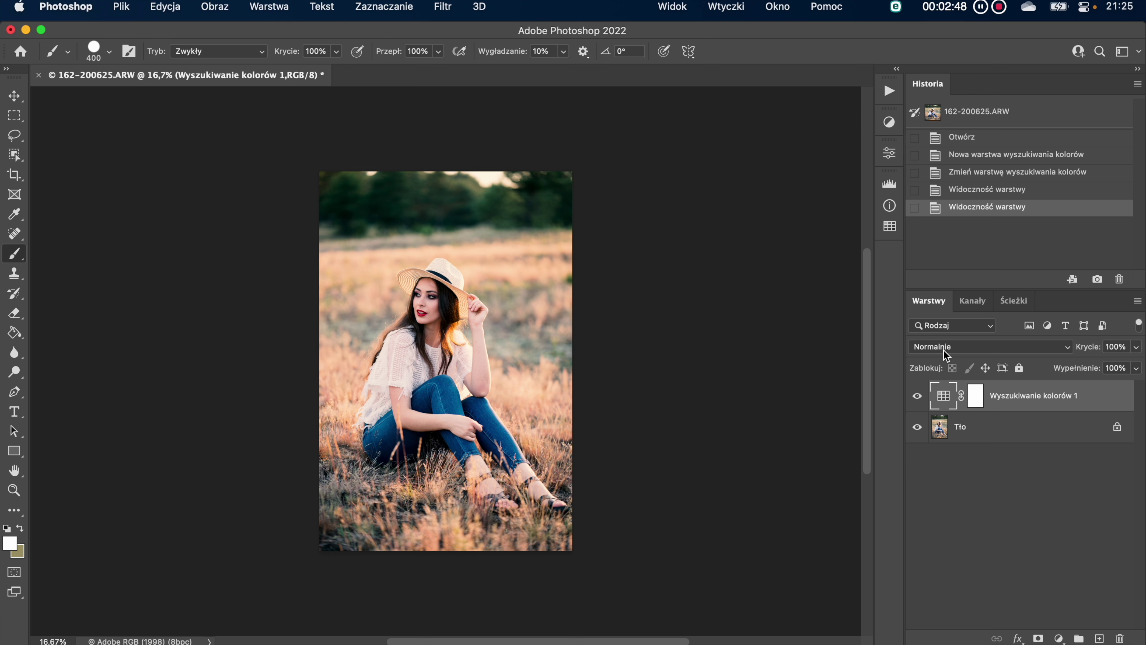
click(944, 351)
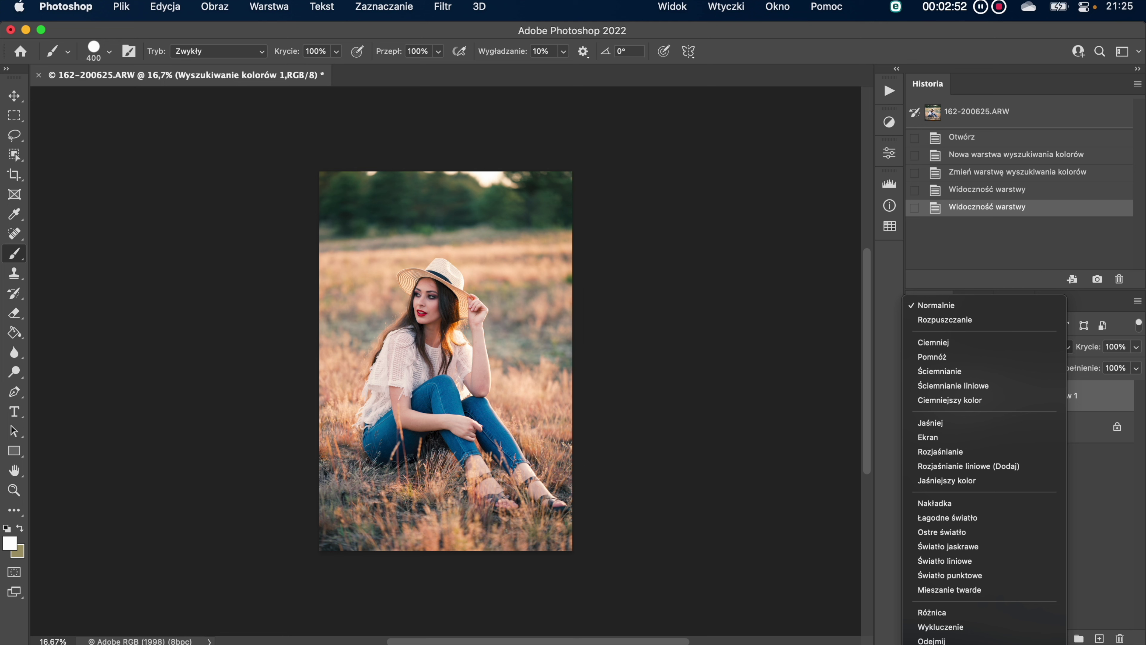
click(995, 524)
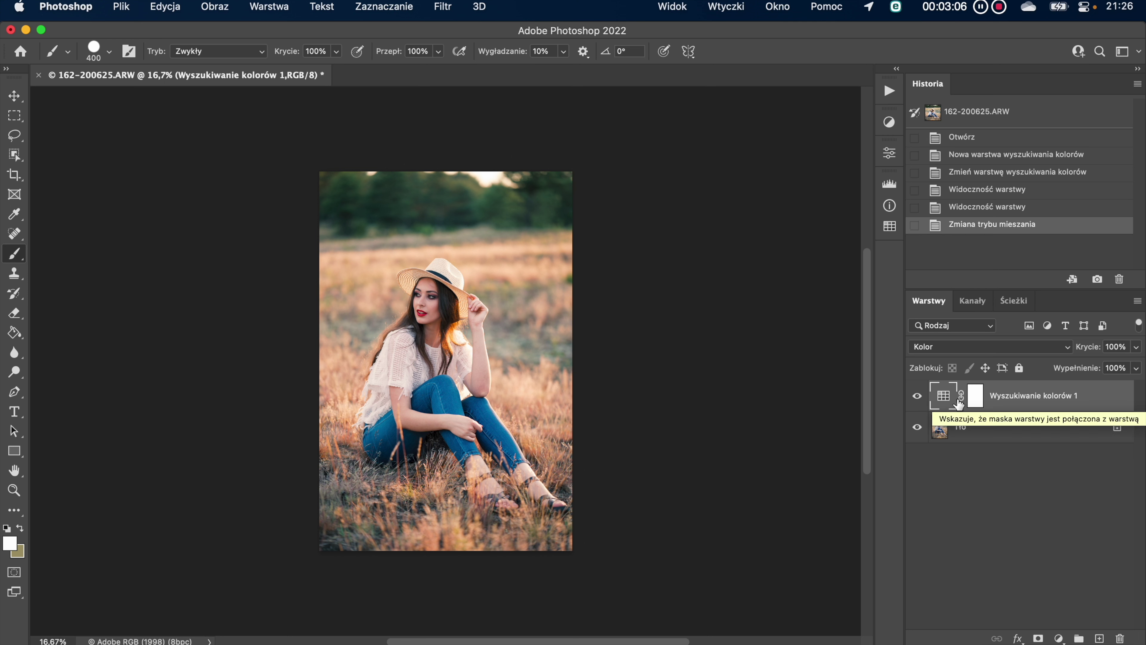
click(971, 208)
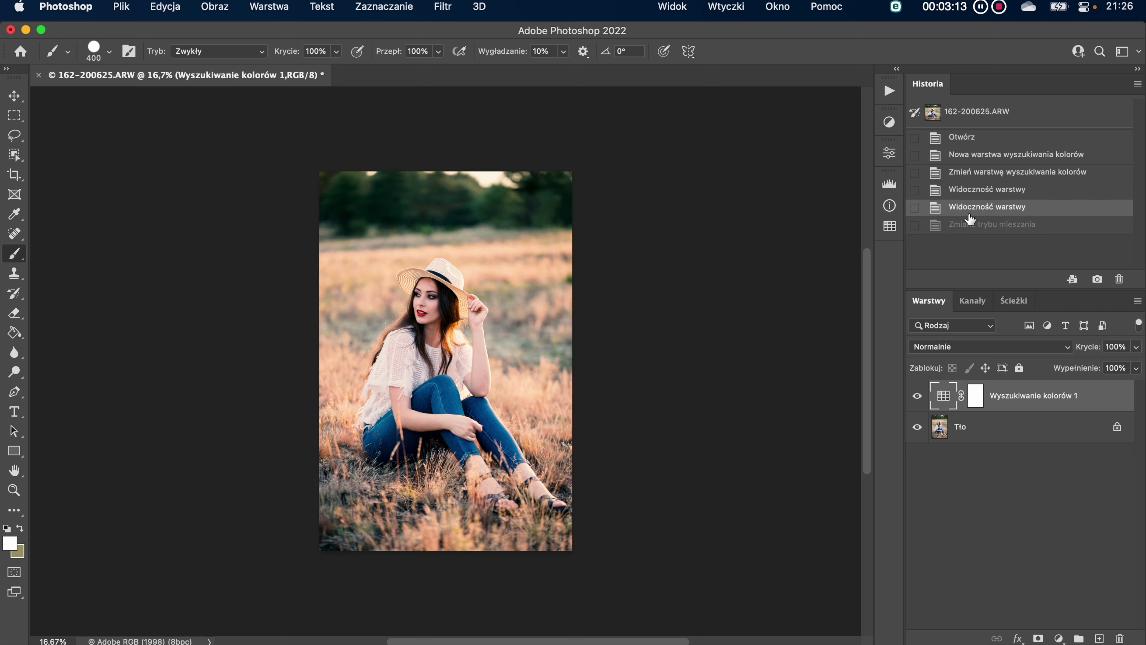
click(973, 228)
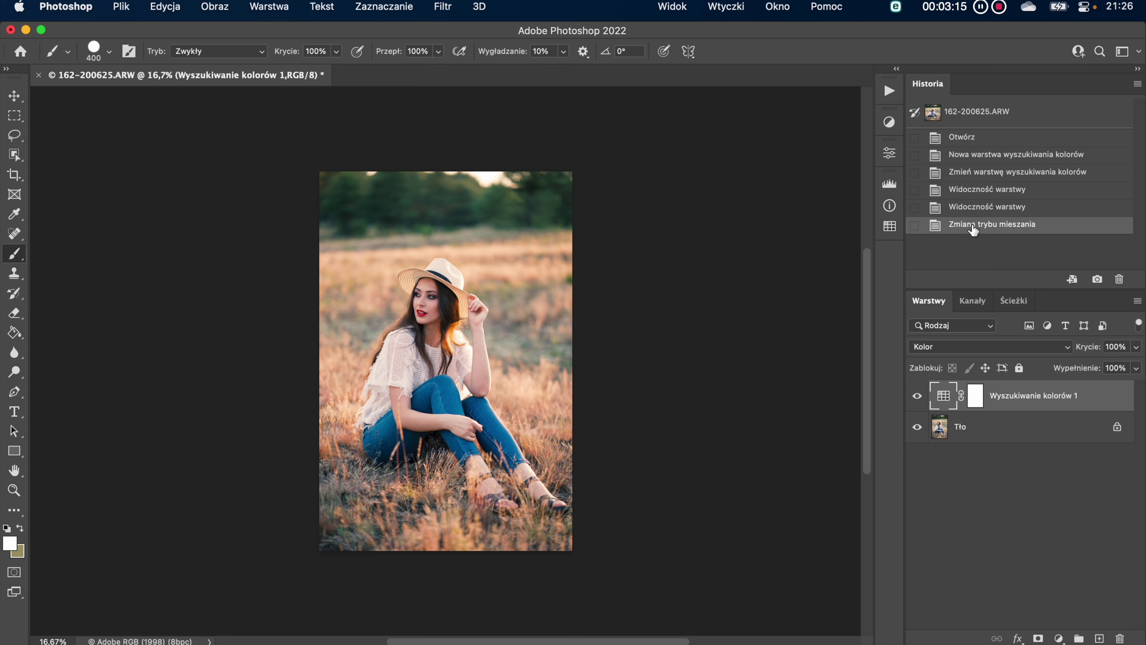
click(917, 396)
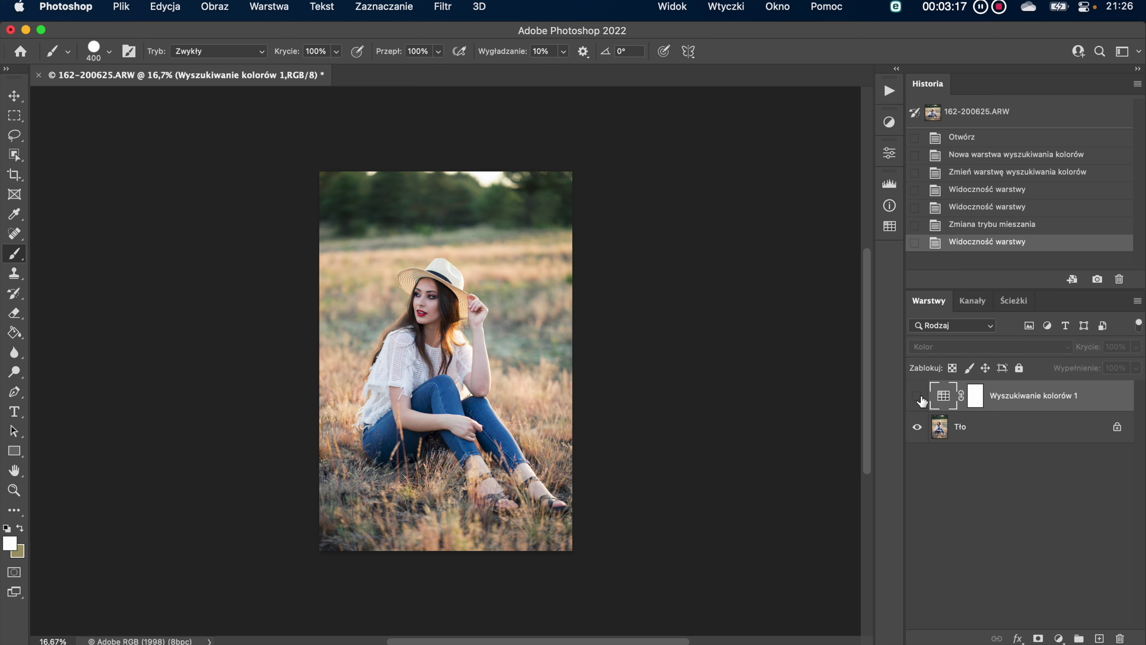
- Show the Color Lookup layer again, test around 63% opacity, then restore it to 100%
click(919, 398)
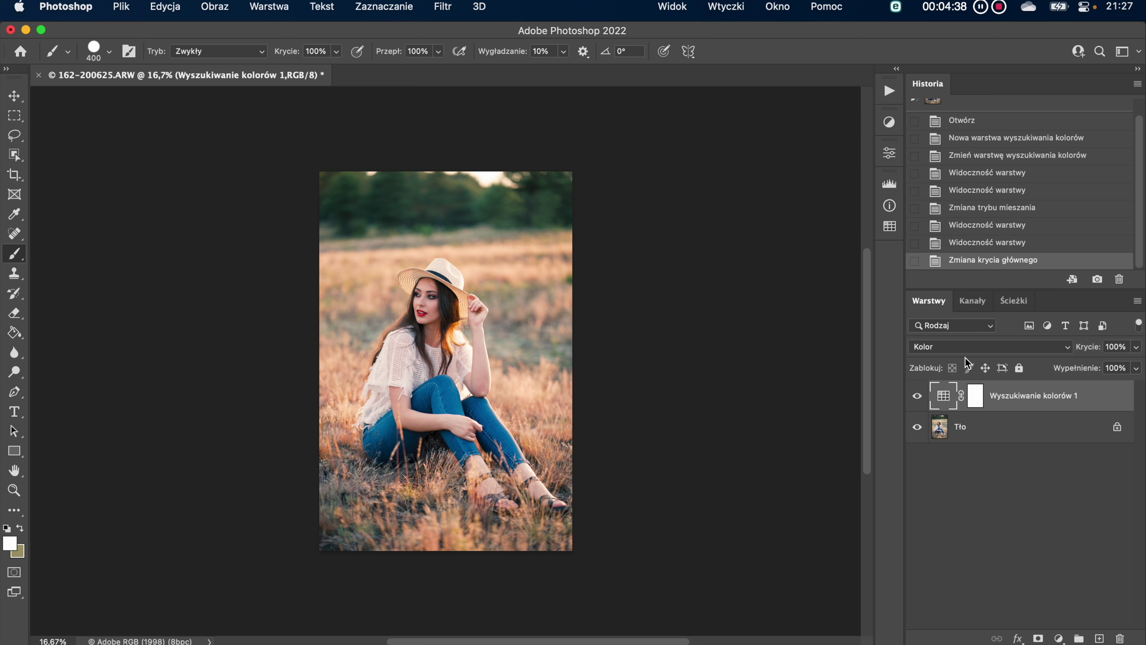
drag(1090, 348, 1053, 354)
drag(1052, 353, 1133, 350)
click(121, 6)
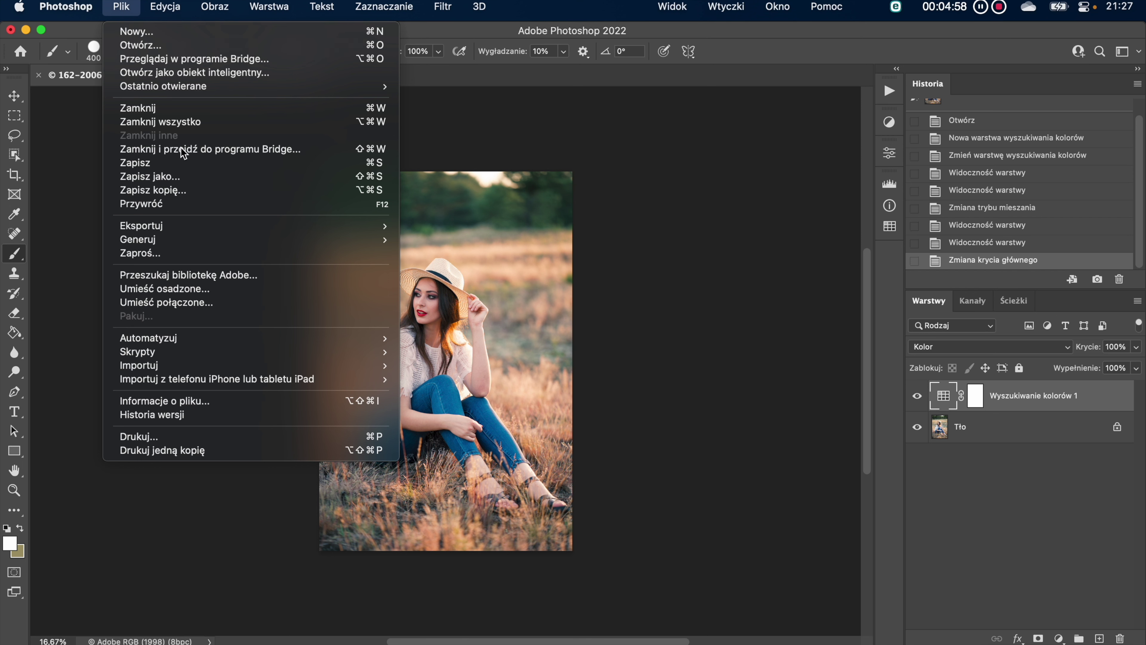
mouse_move(143, 226)
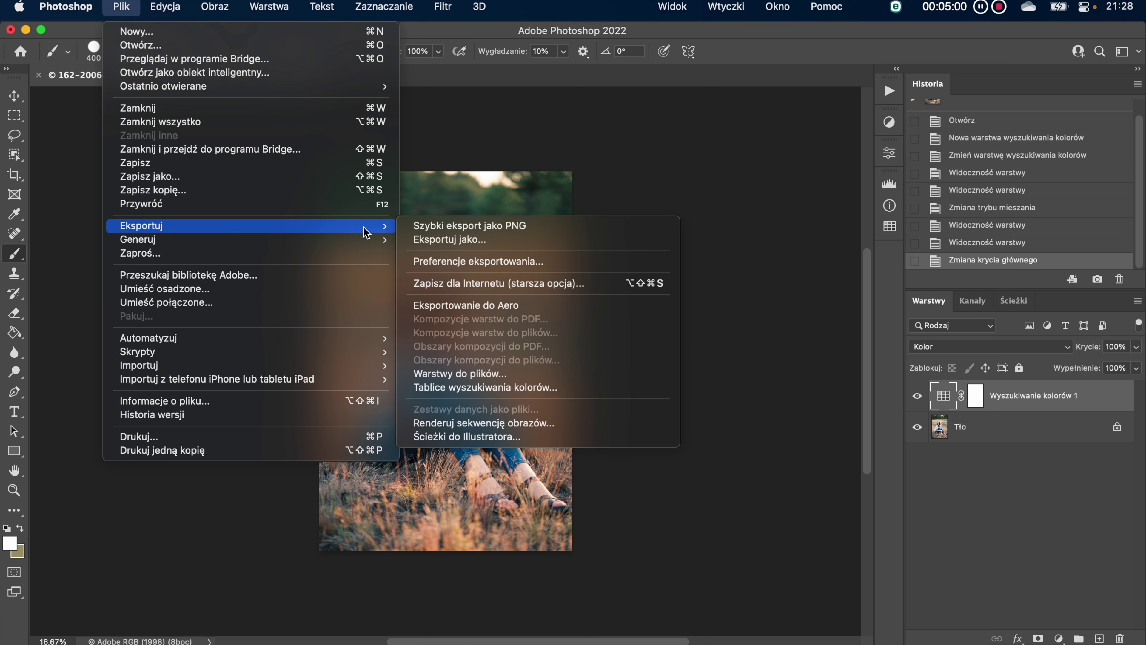
- Start the colour lookup table export with description 'Test Słowik 1' and the author's copyright notice
click(527, 392)
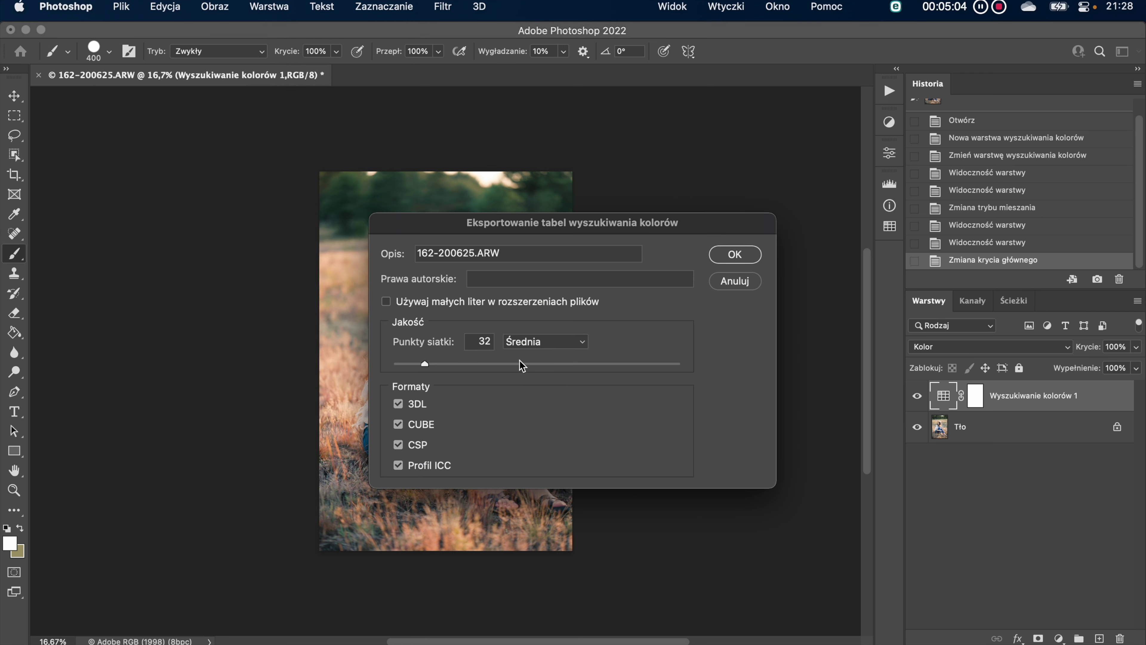
double_click(519, 254)
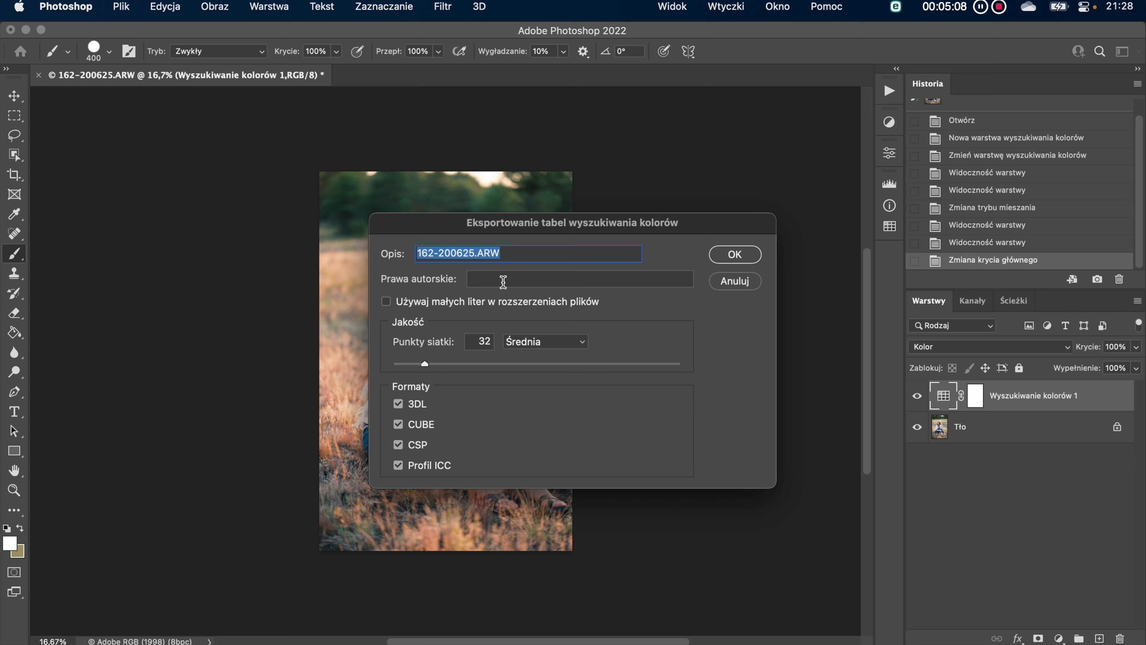
text(Test )
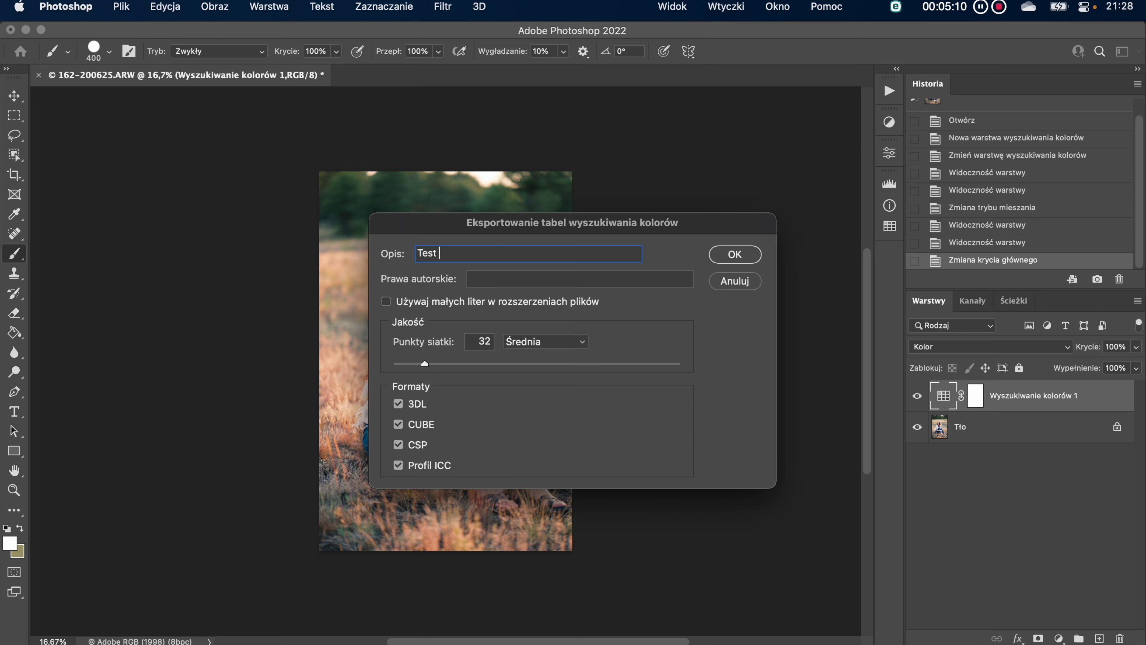
text(Sło)
text(wik 1)
key(super+a)
click(492, 280)
text(Paw)
text(el Slowik)
text( www.slowik.eu)
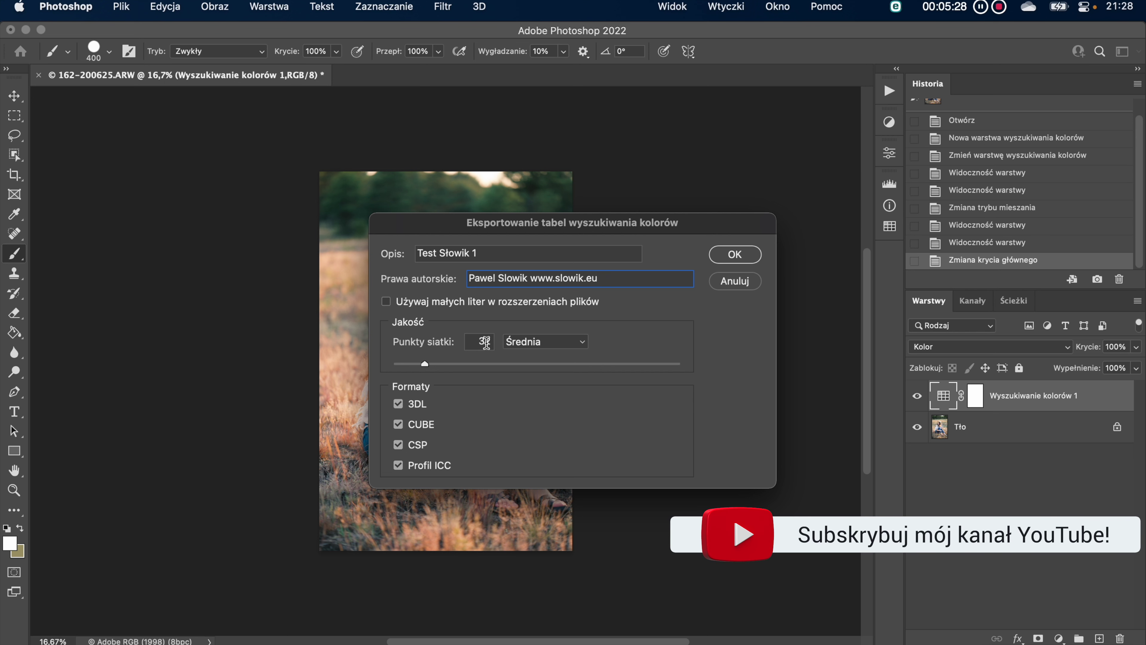
- Keep Średnia quality and exclude the 3DL and ICC profile formats, leaving CUBE
click(548, 341)
click(543, 383)
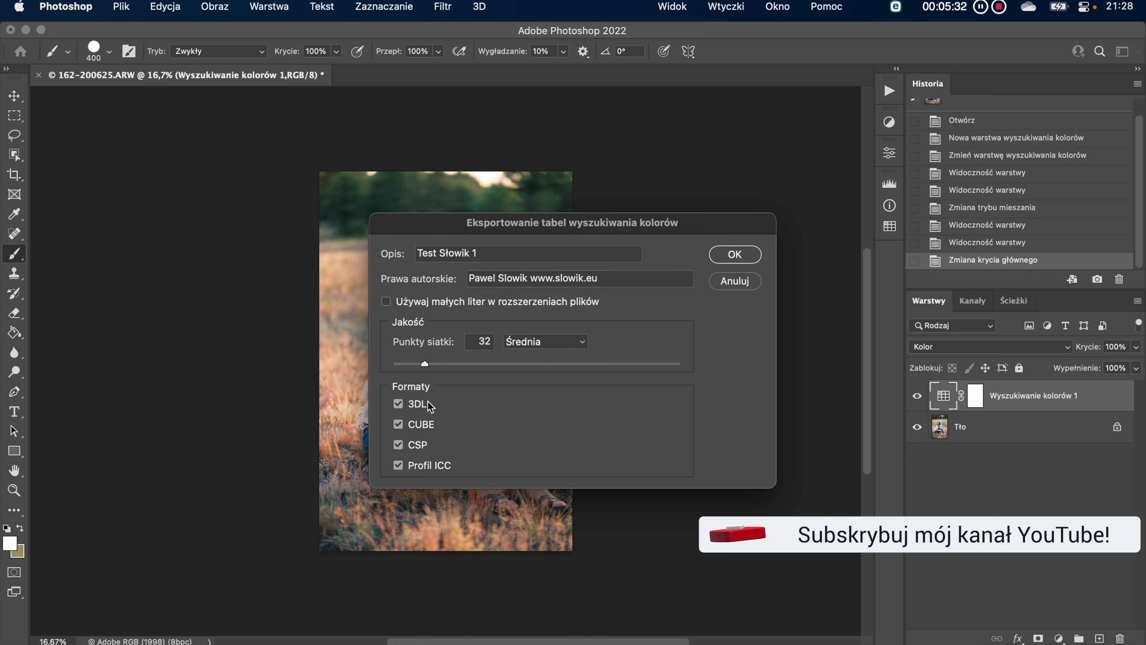
click(398, 404)
click(398, 466)
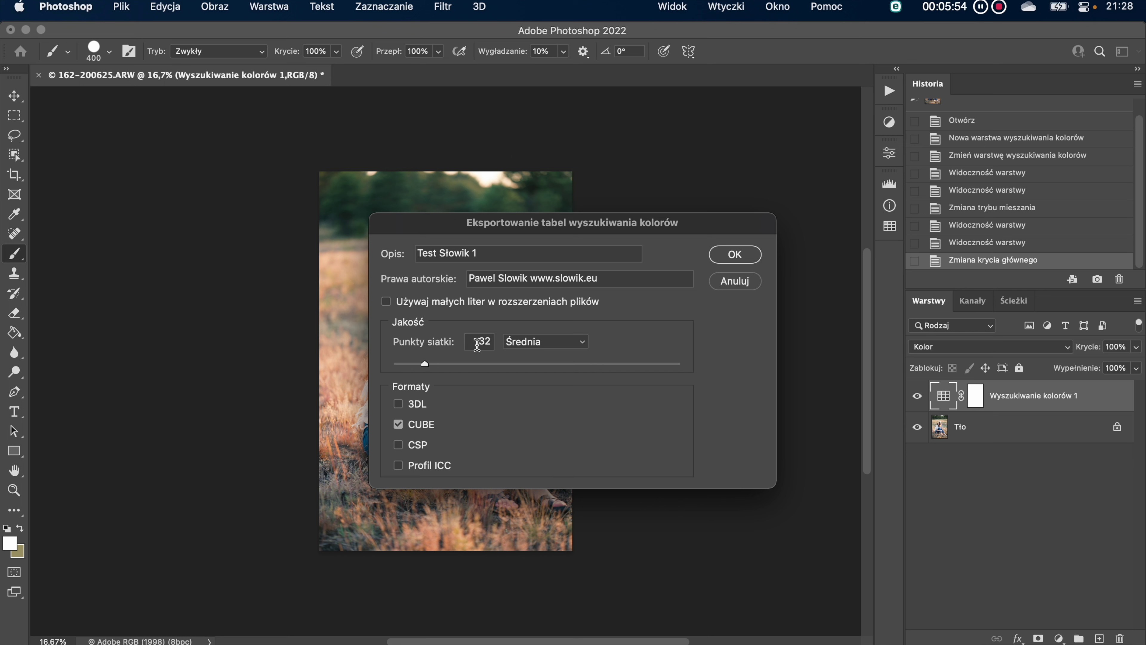
- Save the CUBE lookup table to the Desktop as 'Test Słowik 1'
click(749, 253)
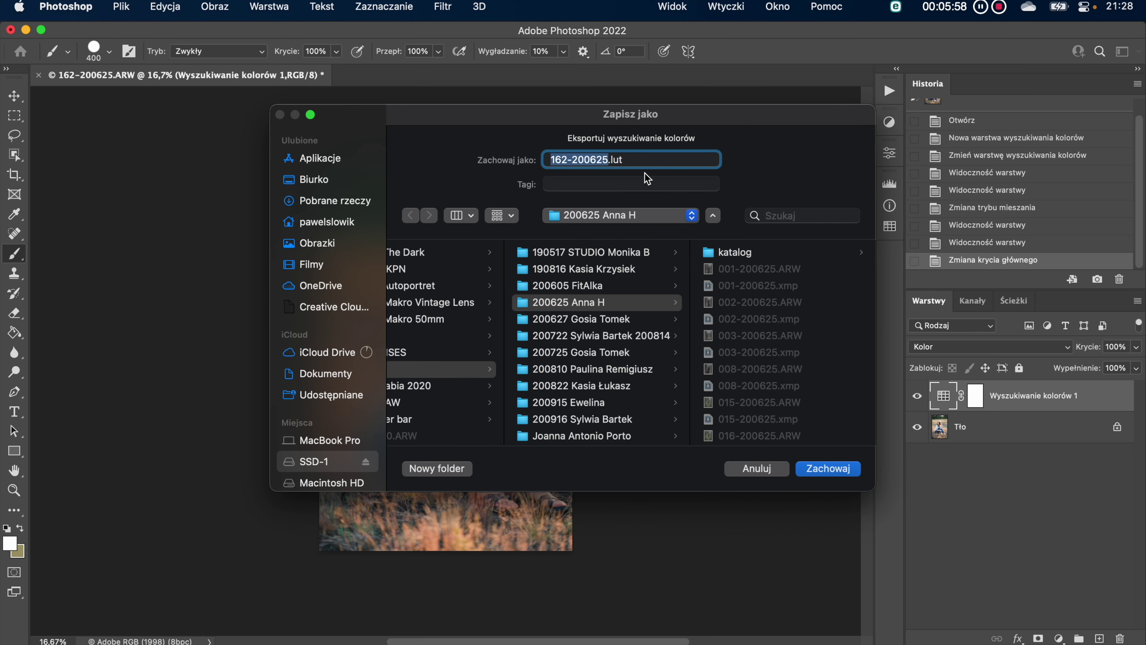
click(315, 180)
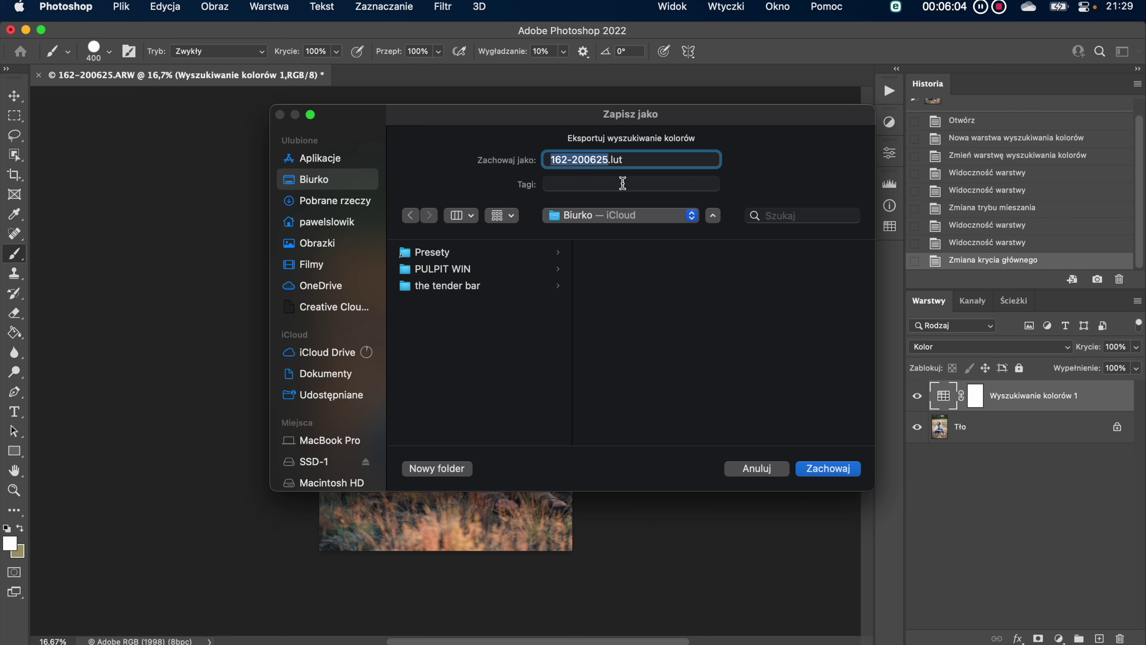
text(Test Słowik 1)
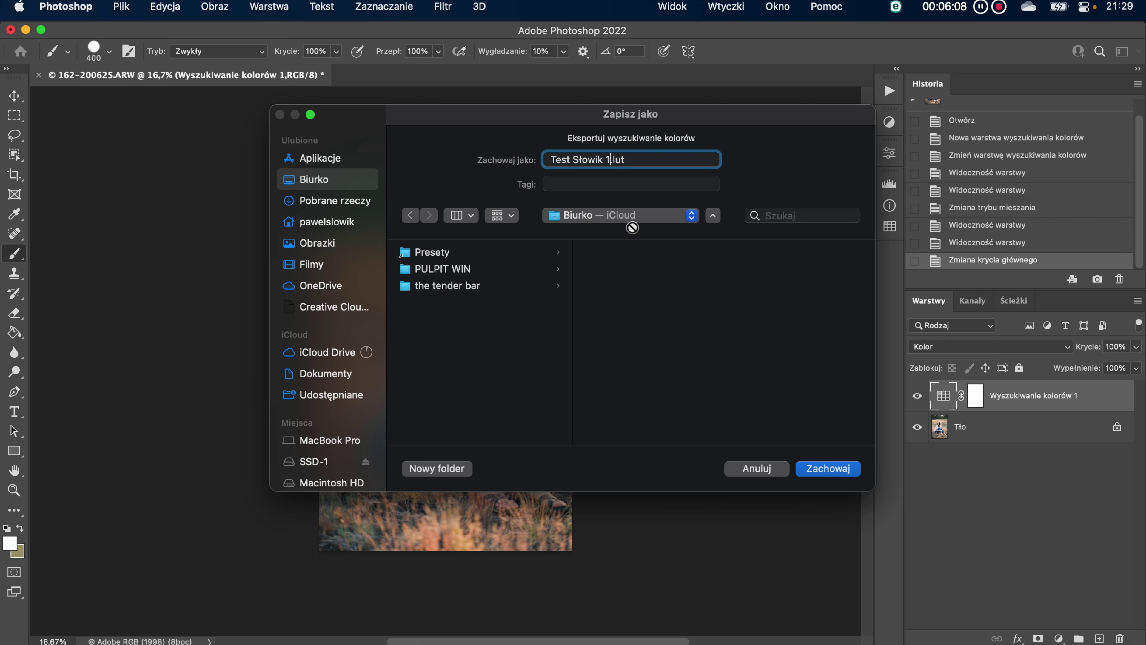
click(845, 472)
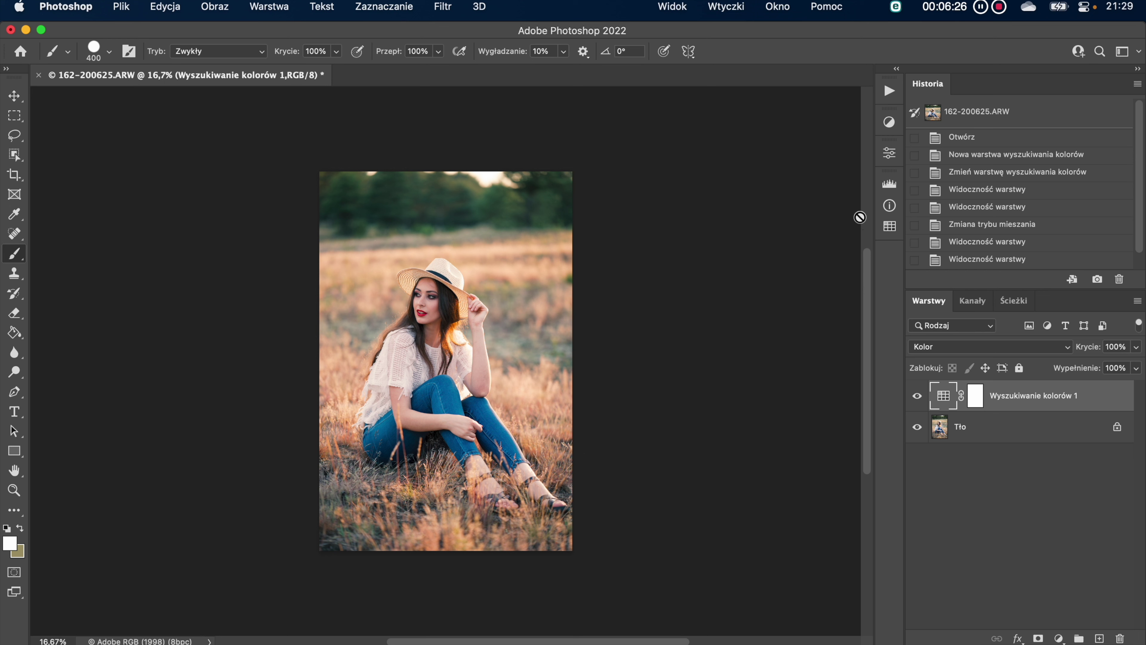
- Delete the Color Lookup layer and show the adjustment layer types again
drag(1016, 398, 1121, 638)
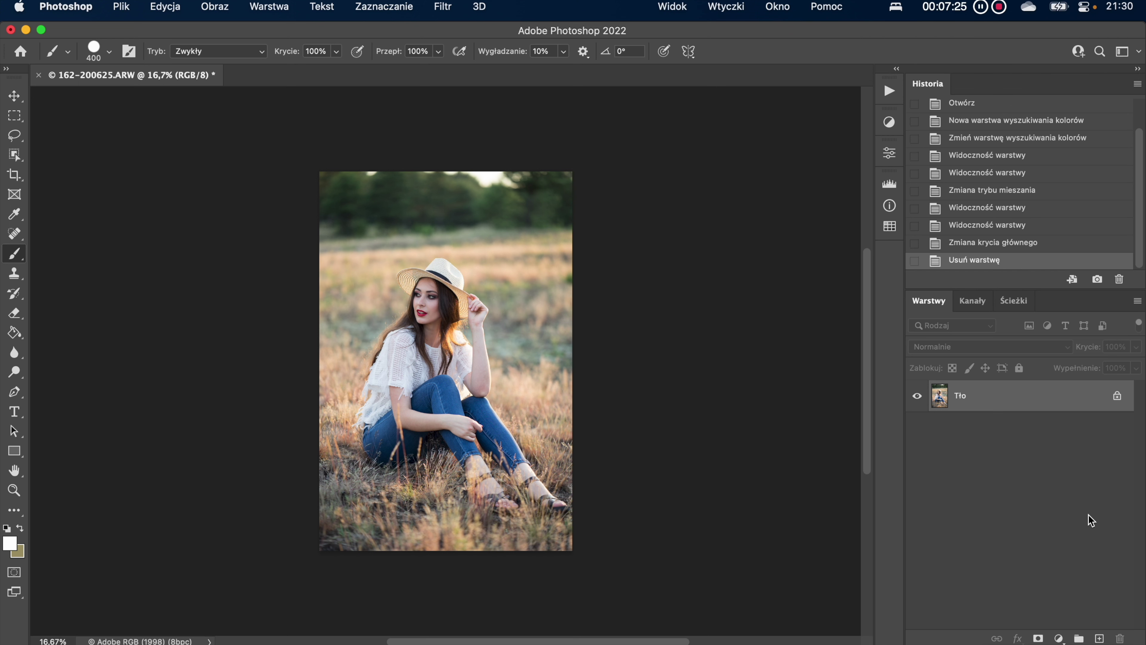
click(889, 122)
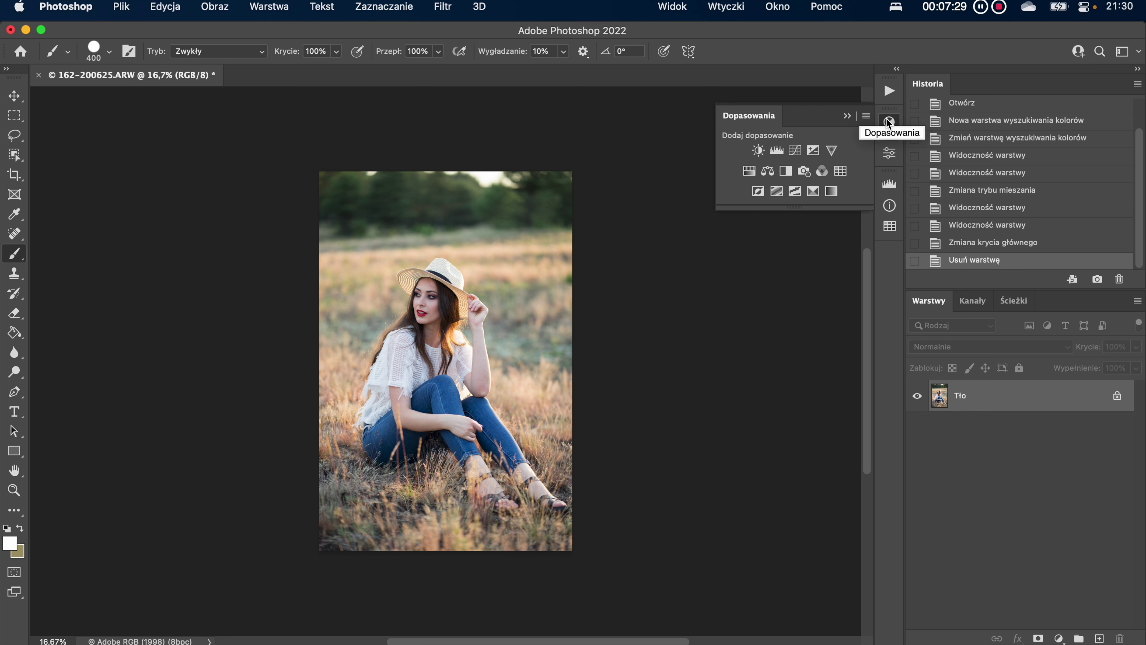
- Add a Gradient Map layer using the salmon Neutralne > Piaskowy_02 gradient
click(831, 191)
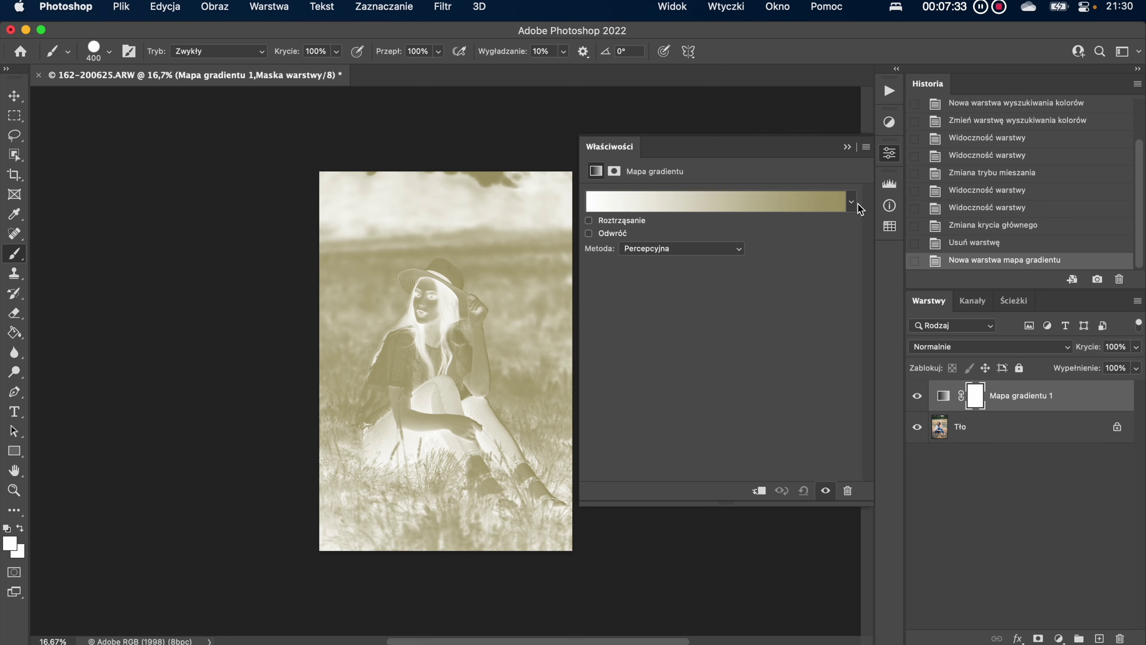
click(839, 208)
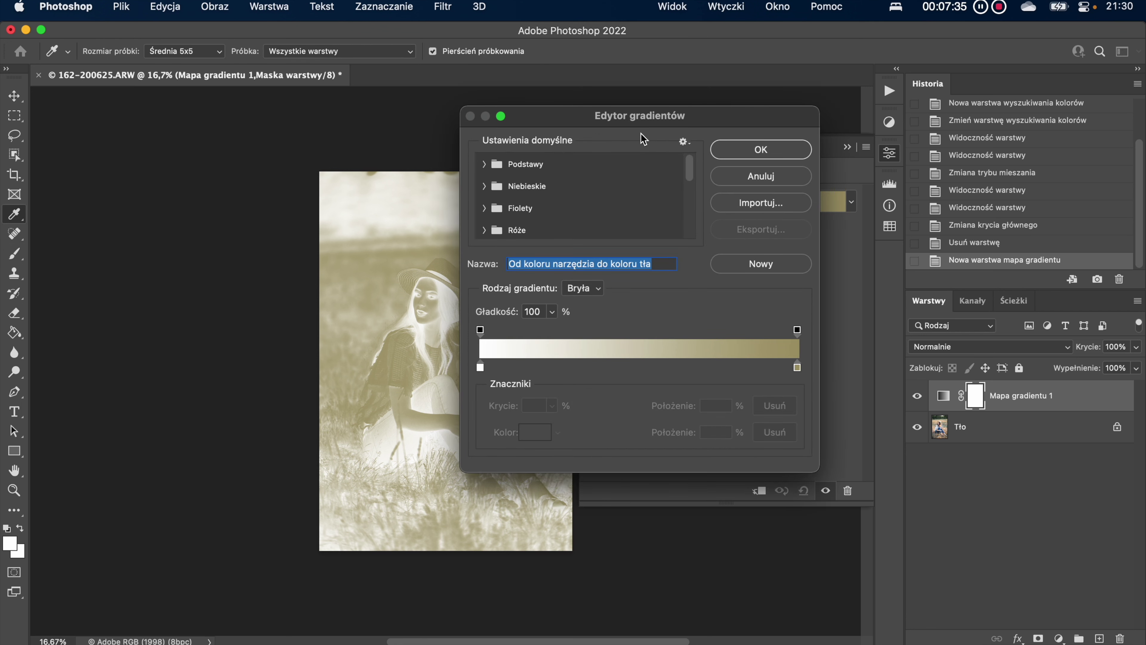
click(484, 166)
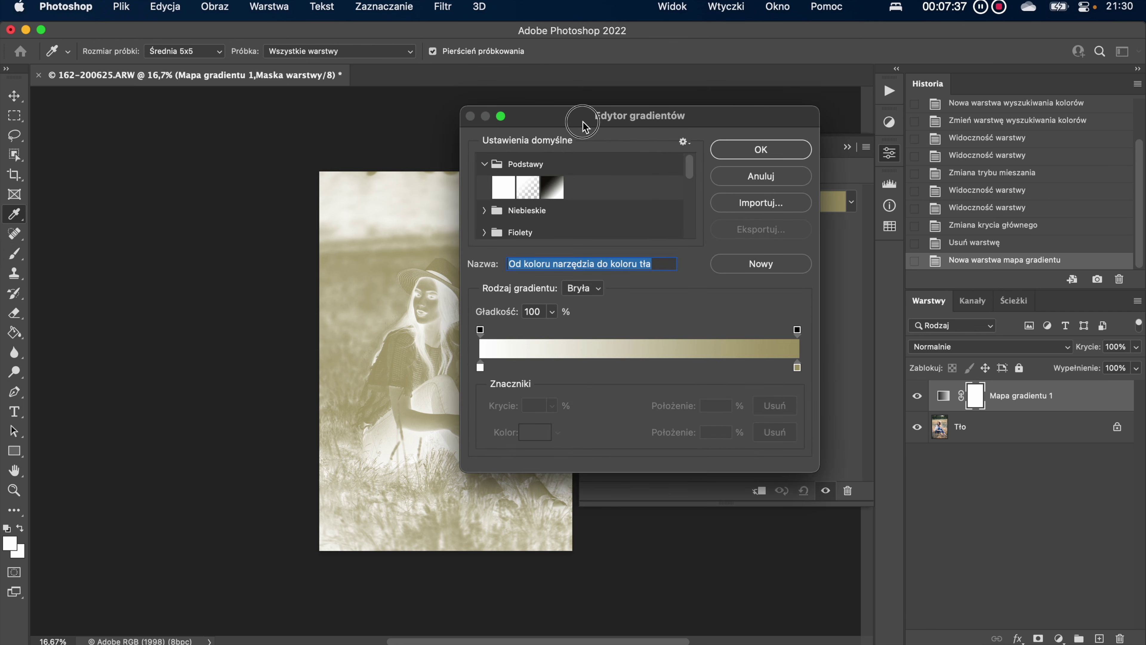
drag(583, 125, 684, 89)
scroll(654, 167, down, 10)
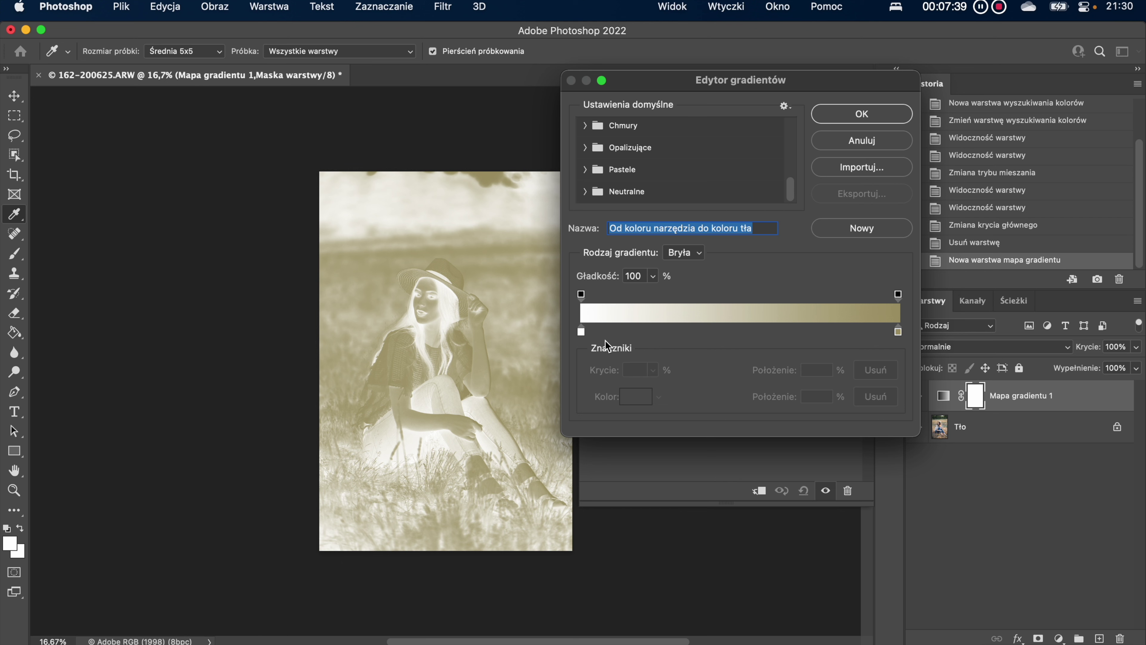
click(586, 191)
click(633, 190)
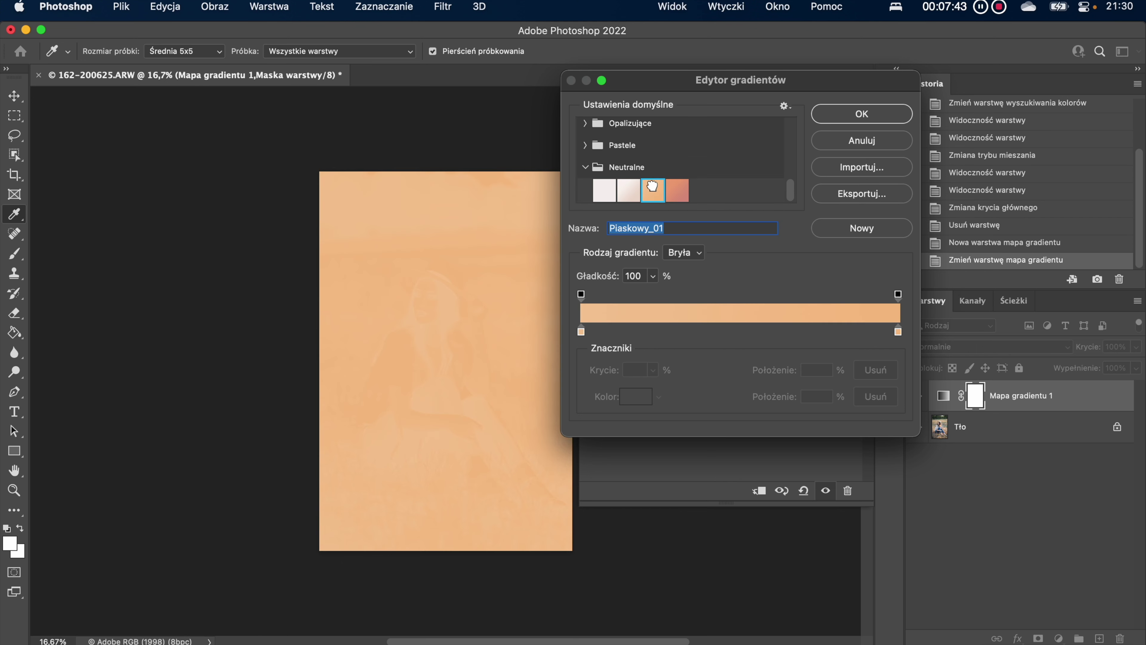
click(684, 192)
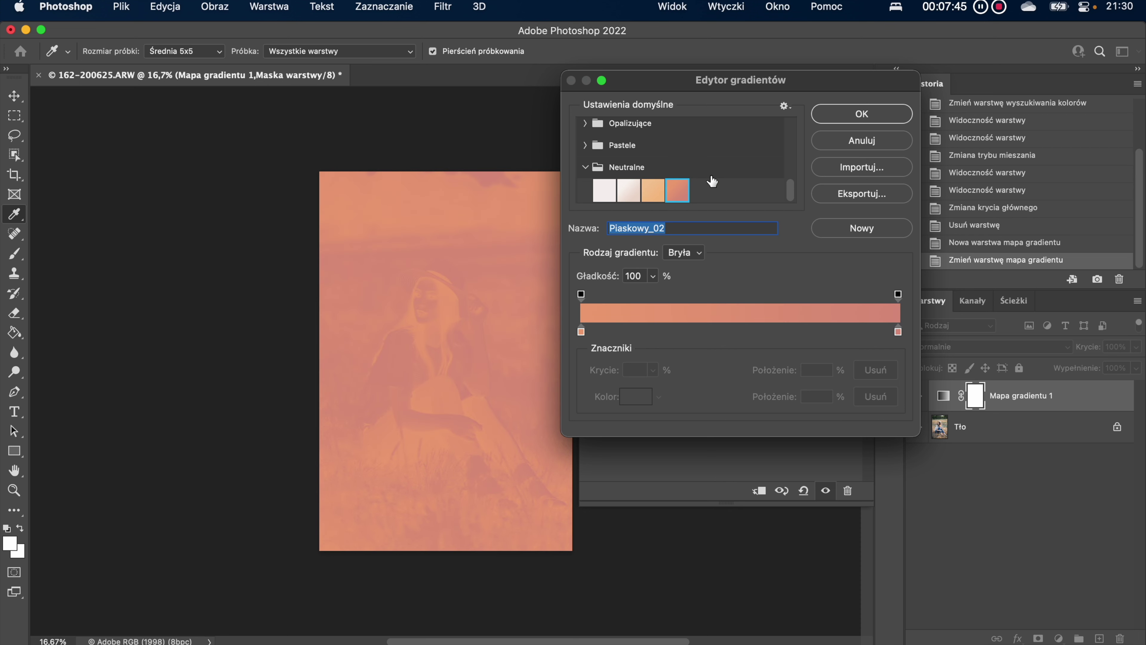
click(852, 118)
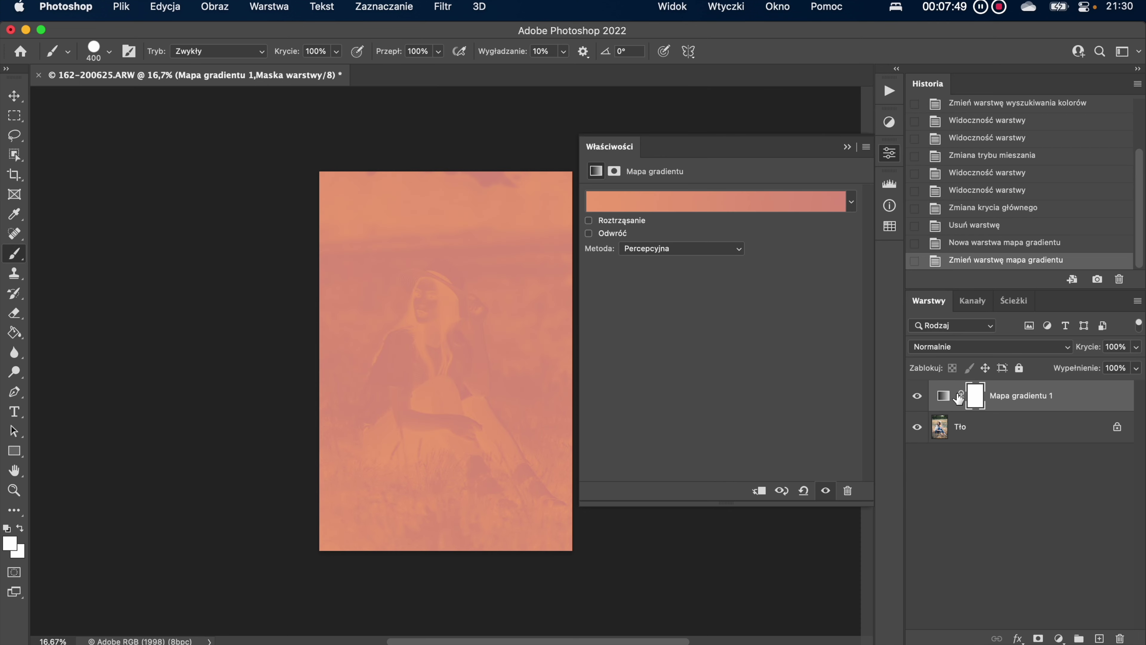
- Set the gradient map to Kolor blend mode at 35% opacity
click(944, 396)
drag(1090, 346, 1079, 347)
click(1056, 347)
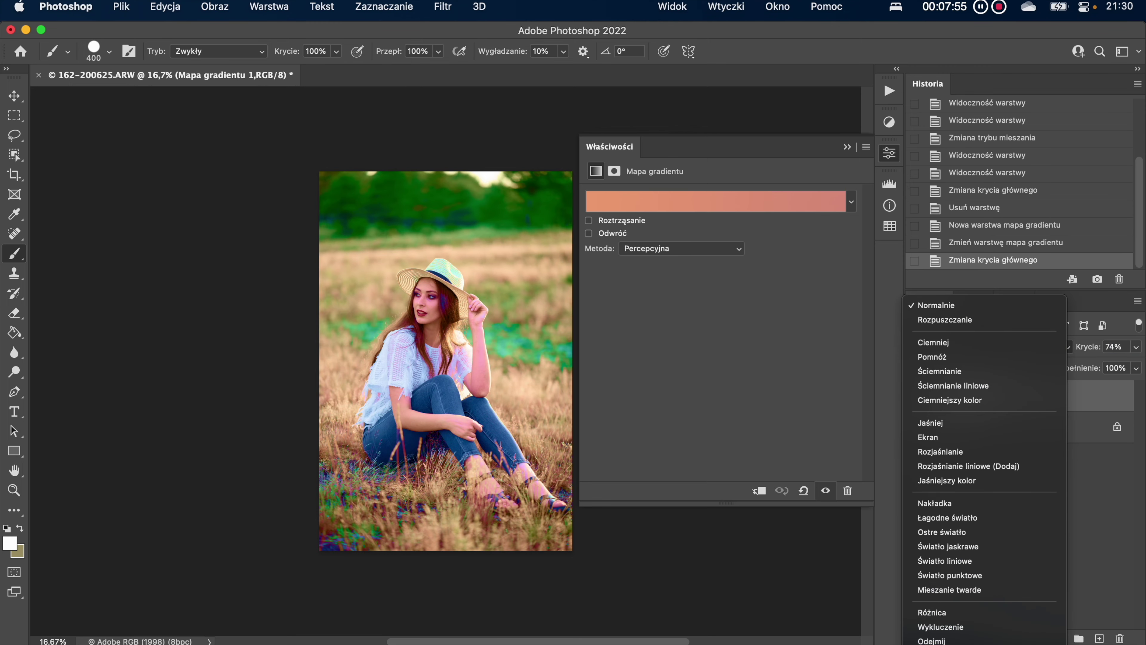
click(943, 637)
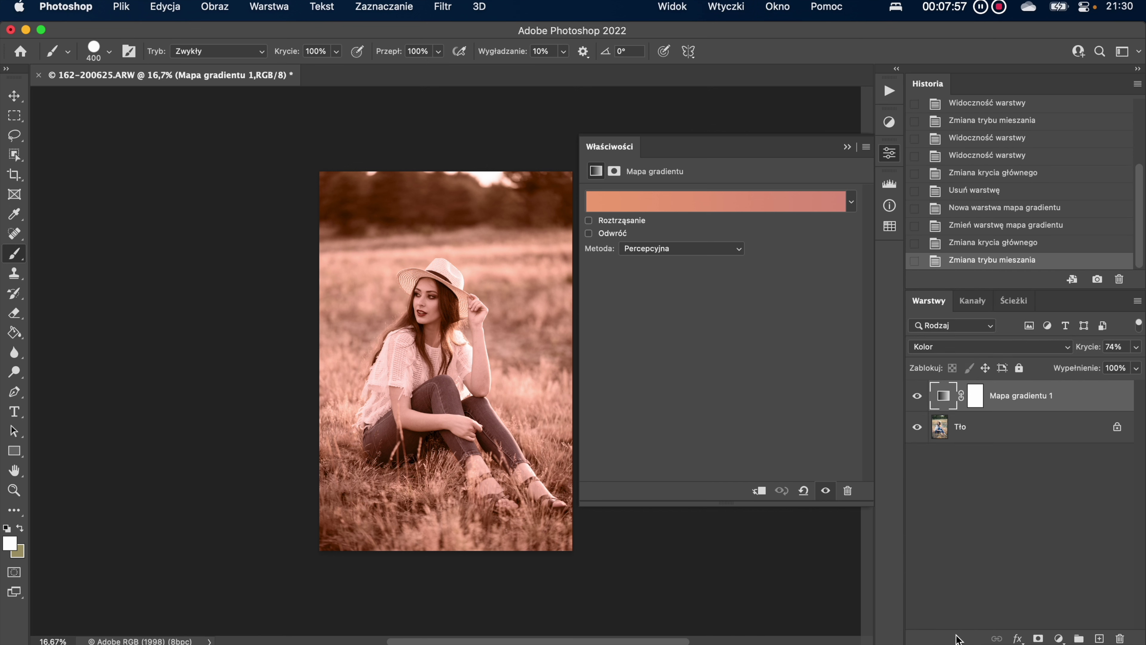
click(940, 352)
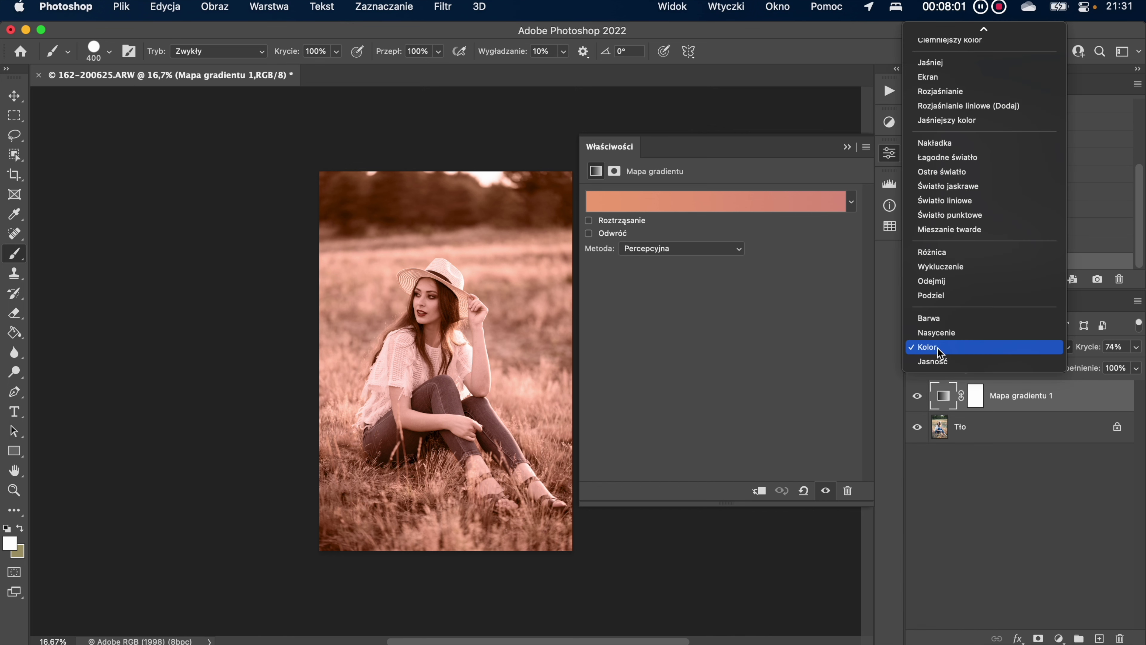
click(940, 352)
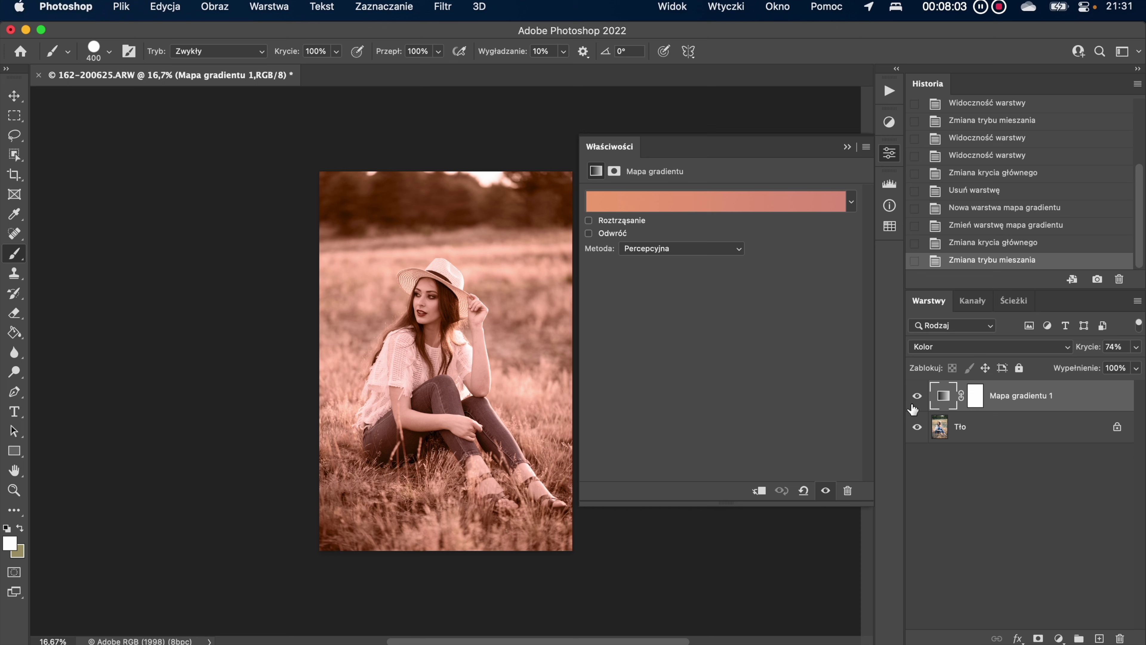
click(888, 155)
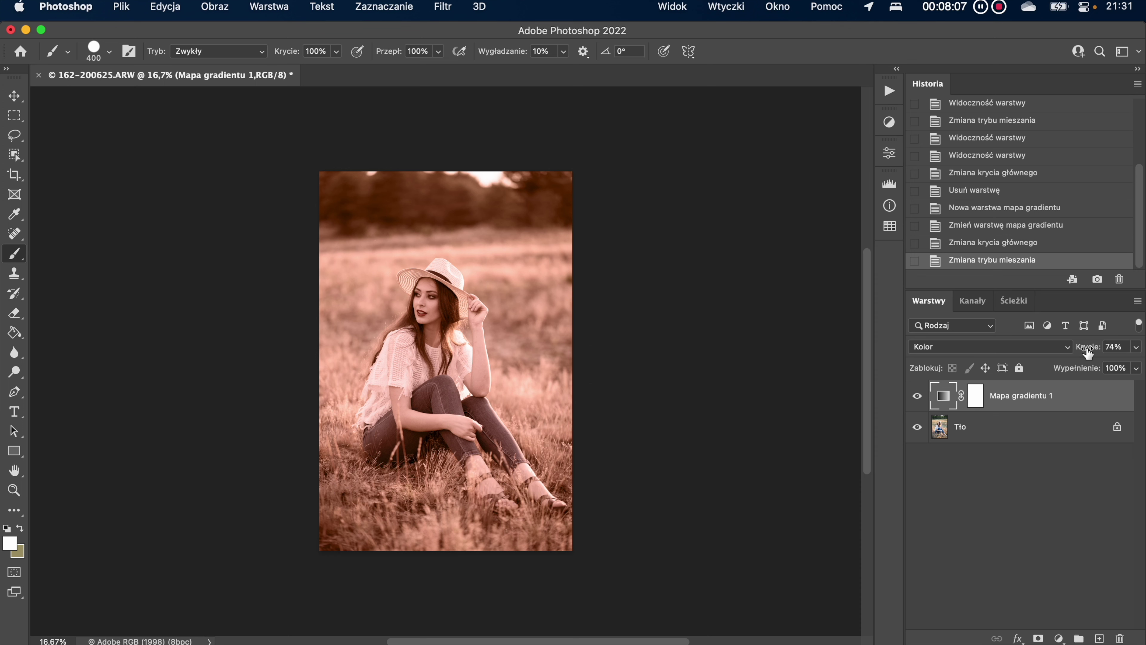
mouse_move(1088, 352)
mouse_down()
mouse_move(1052, 355)
mouse_move(1063, 355)
mouse_up()
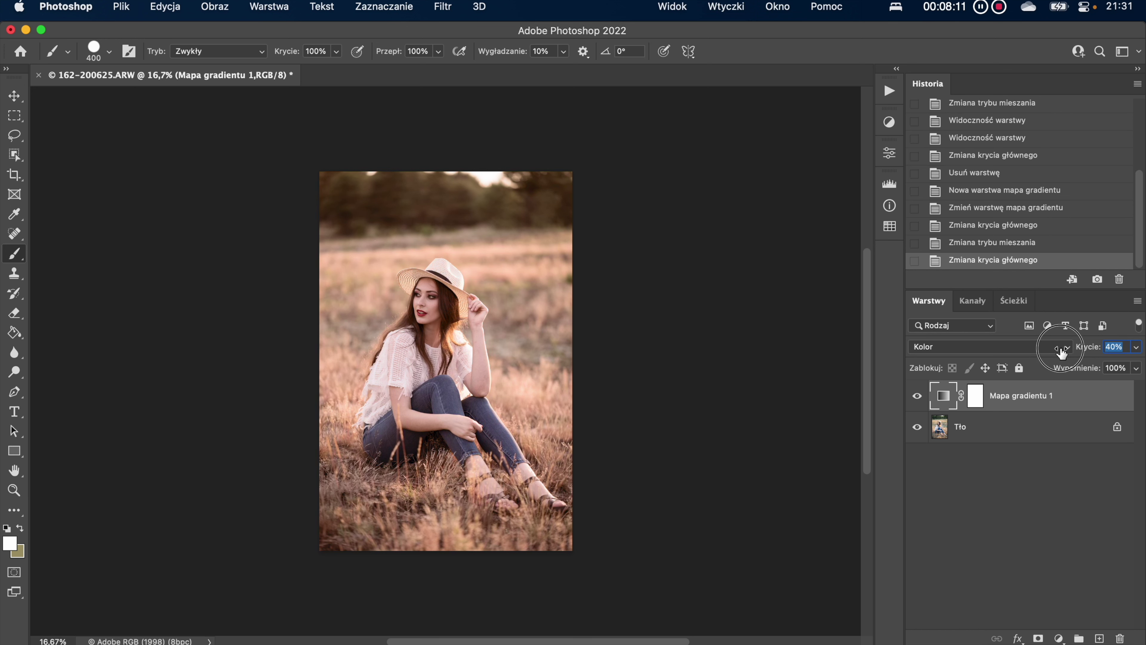
drag(1062, 352, 1059, 352)
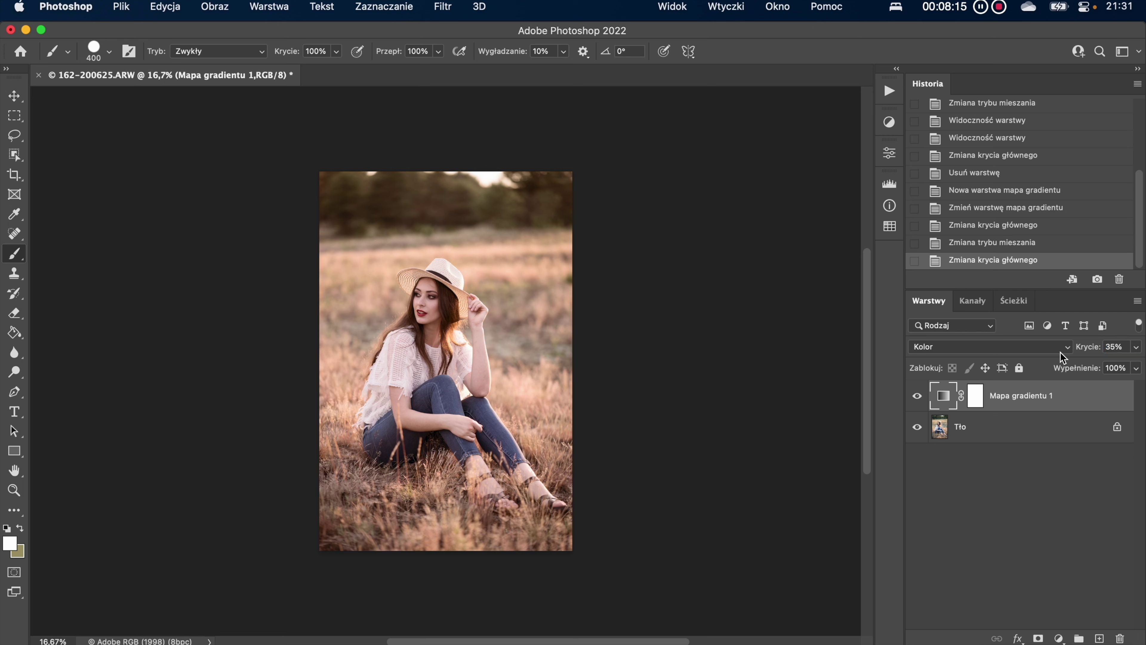
- Hide the gradient map to compare and bring up the adjustment layer types
click(918, 396)
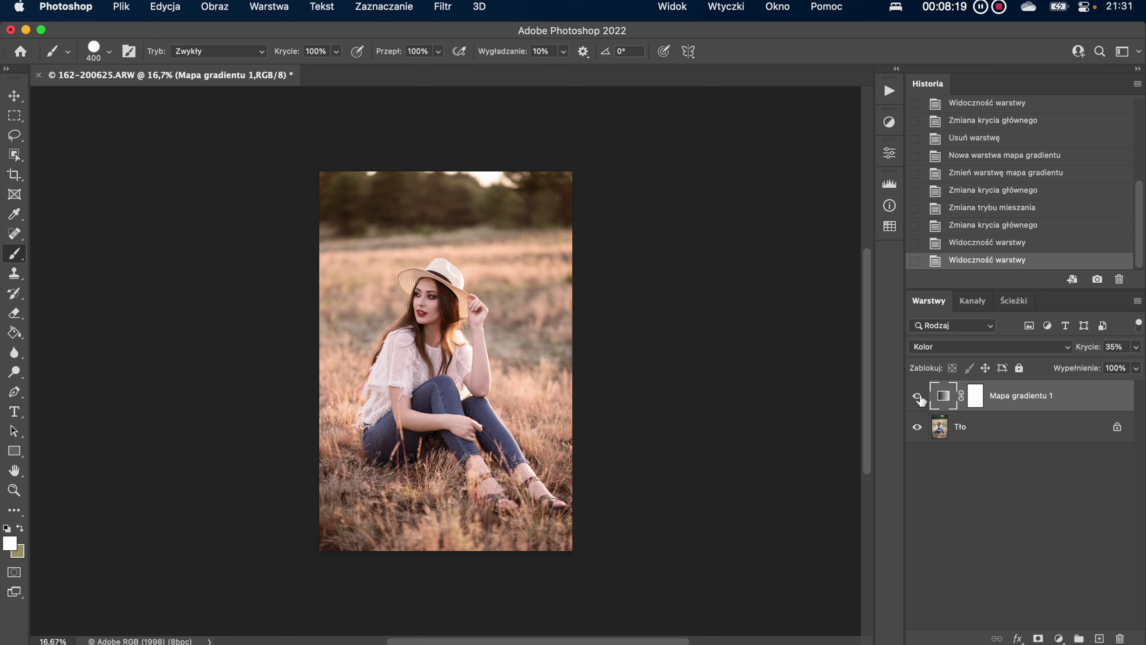
drag(889, 128, 889, 133)
click(889, 133)
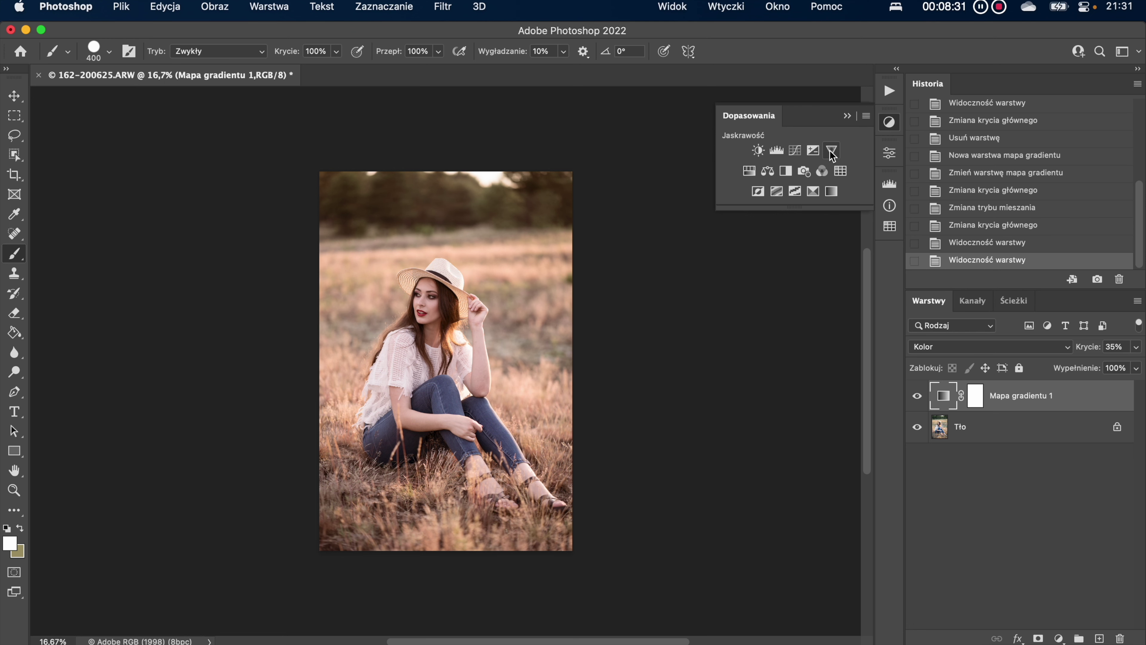
- Add a Channel Mixer layer with the Niebieski output at Blue +88 and Red +8
click(824, 172)
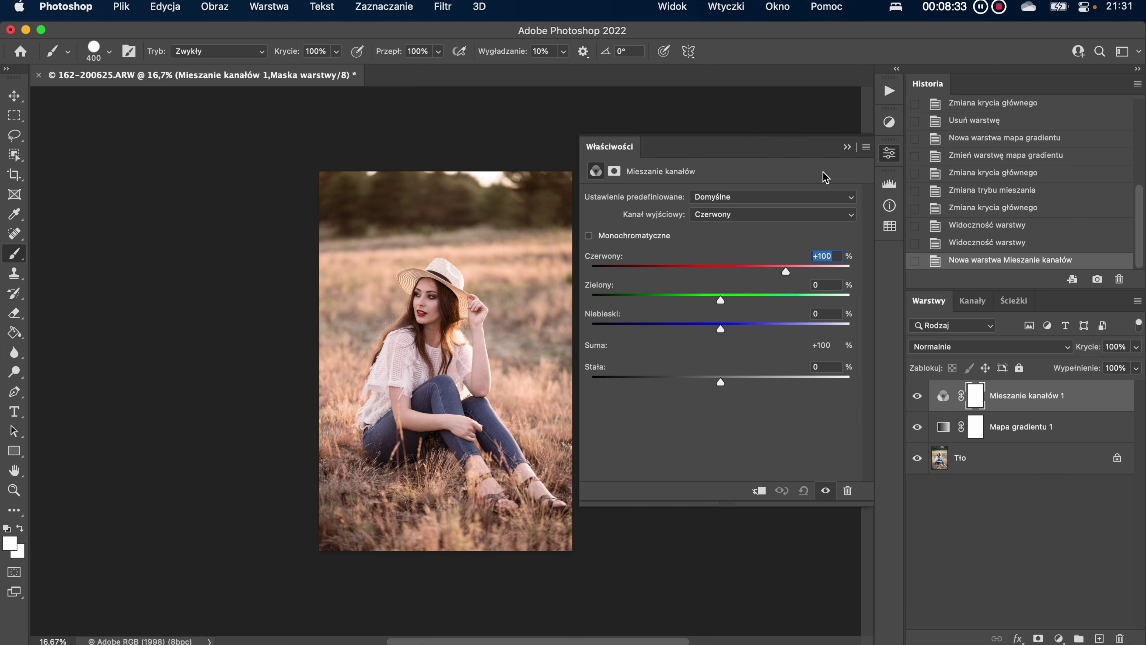
click(721, 221)
click(718, 243)
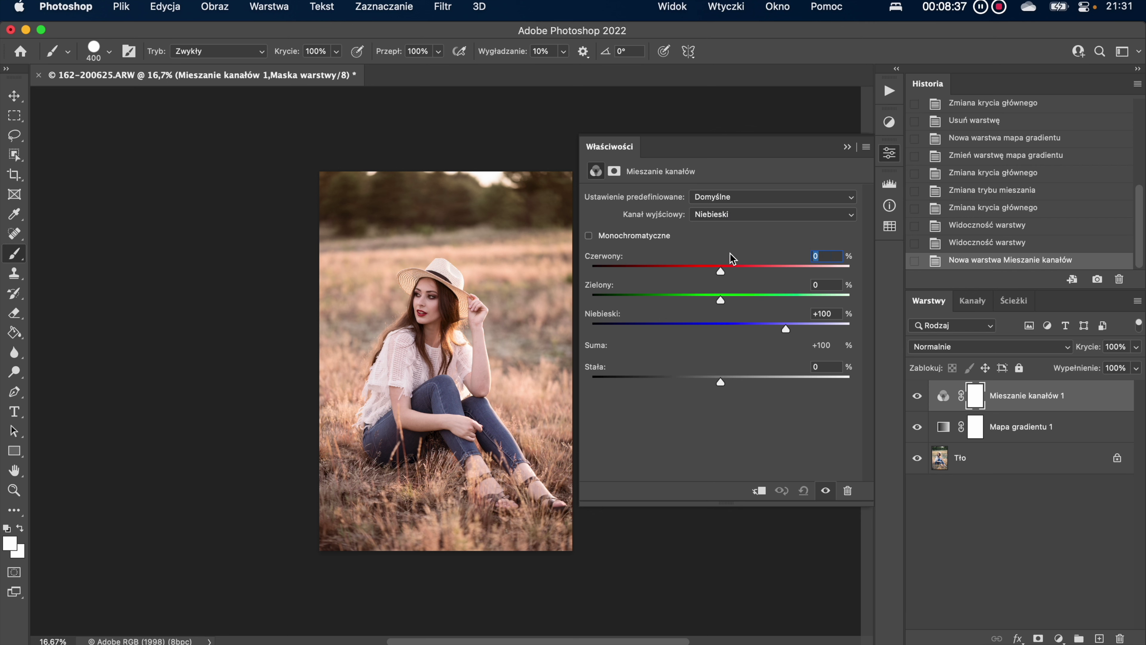
drag(787, 331, 777, 332)
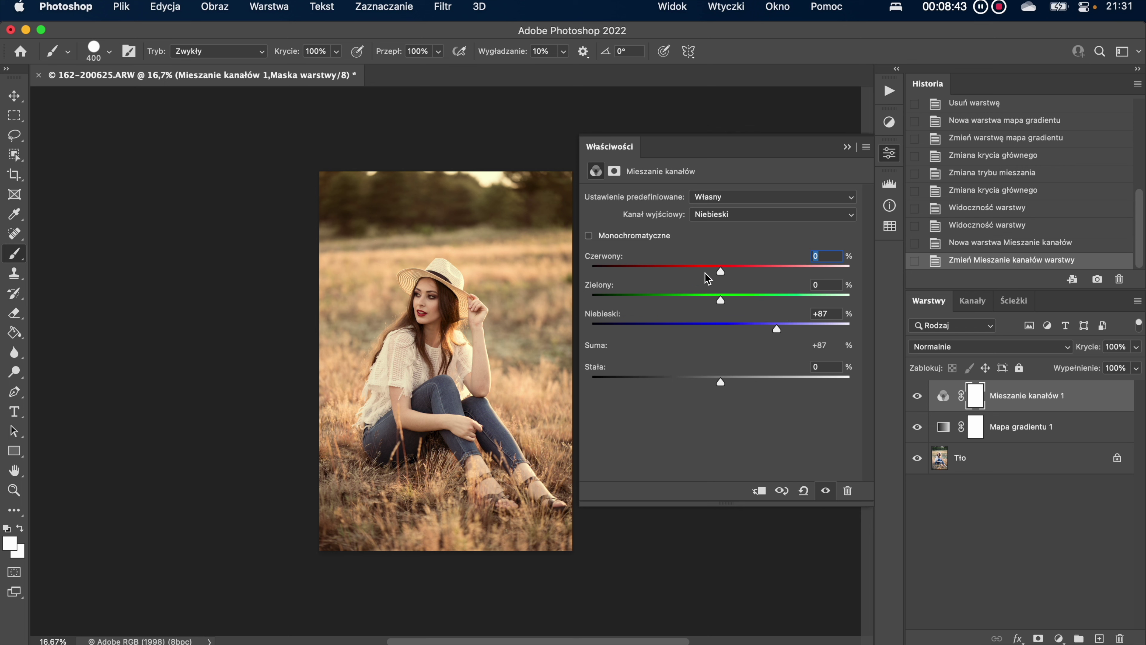
drag(776, 332, 779, 333)
drag(778, 329, 777, 329)
drag(722, 271, 727, 272)
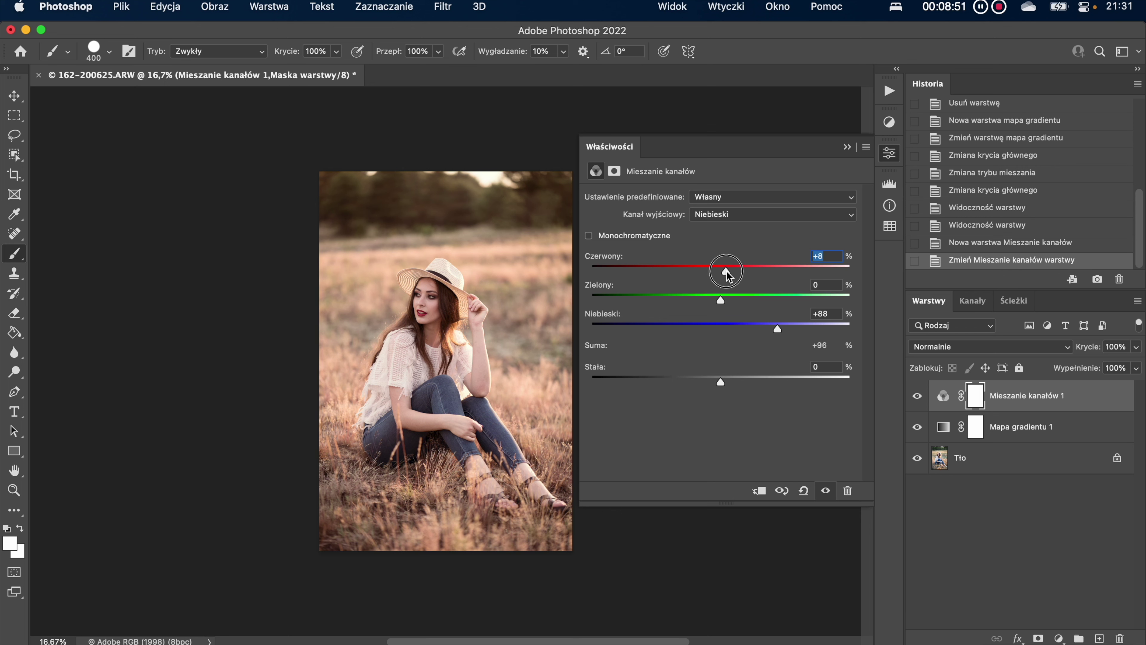
- Set the Zielony output channel's green contribution to +101
click(731, 215)
click(727, 201)
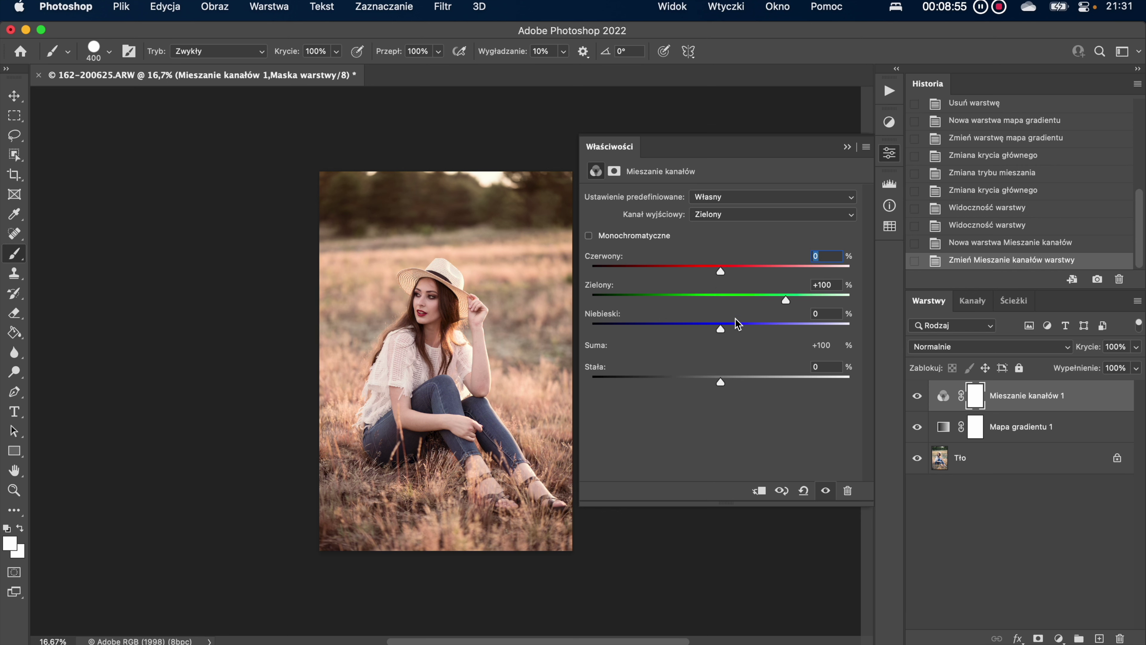
mouse_move(788, 301)
mouse_down()
mouse_move(775, 299)
mouse_move(786, 302)
mouse_up()
- Add a Color Balance layer and shift the Cienie shadows toward magenta to -9
click(892, 155)
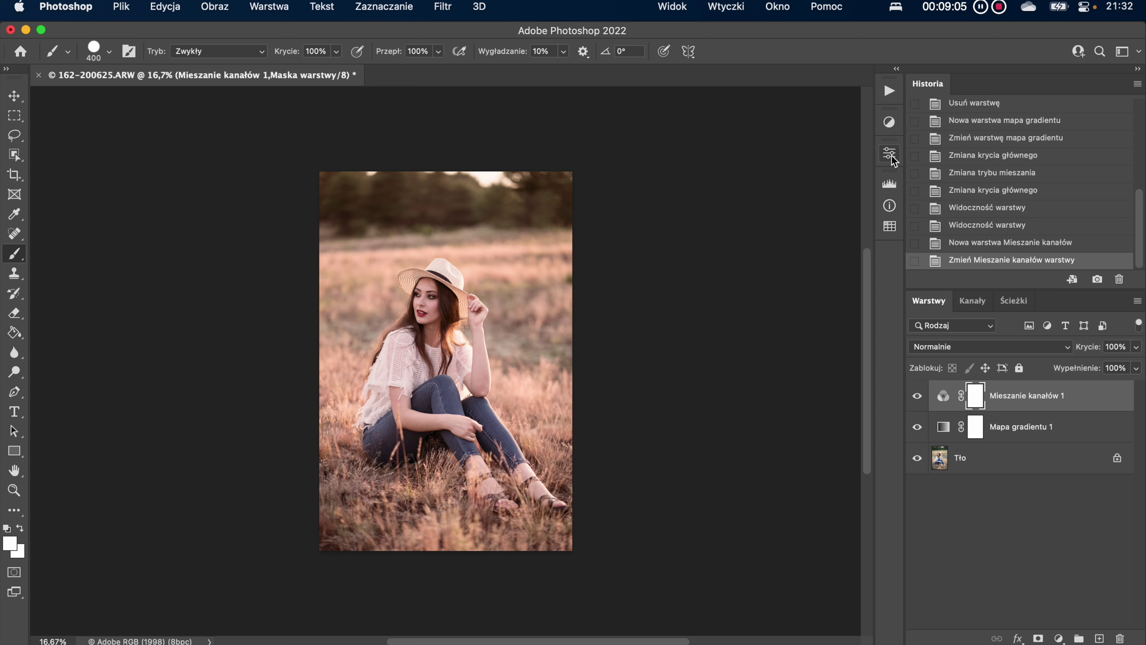
click(893, 131)
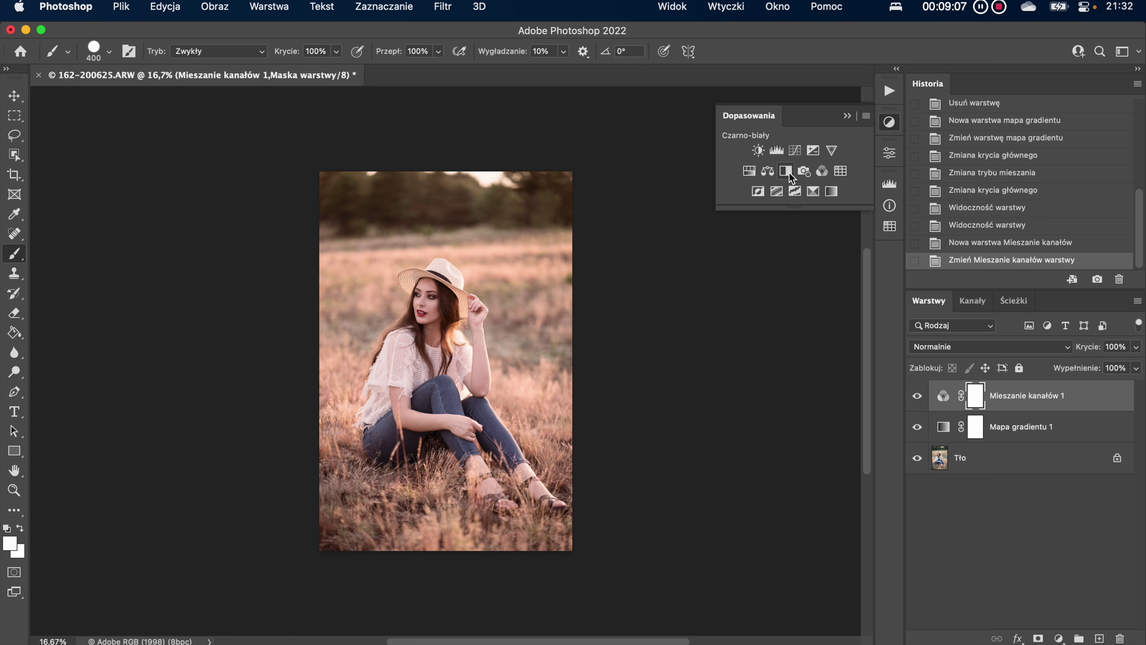
click(769, 172)
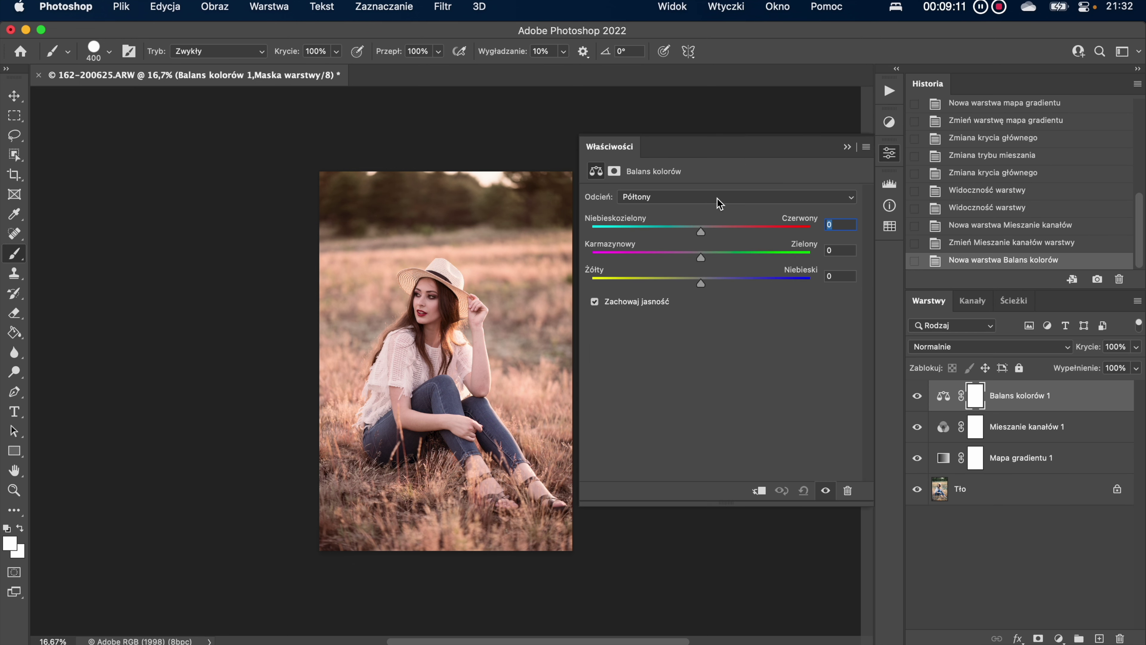
click(720, 199)
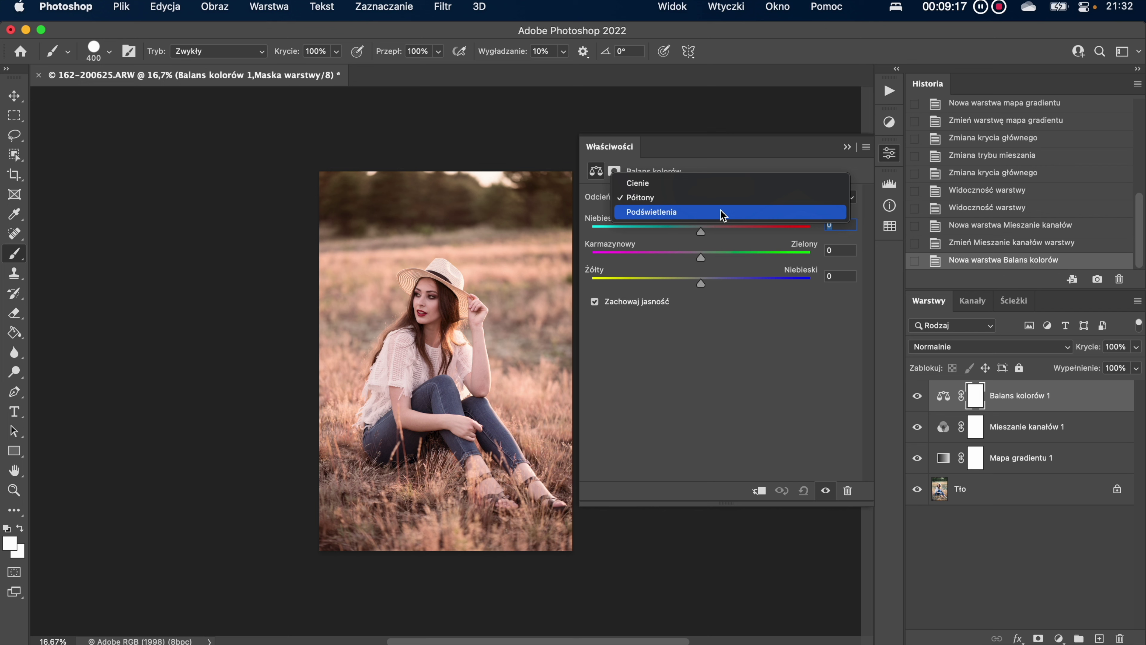
click(720, 212)
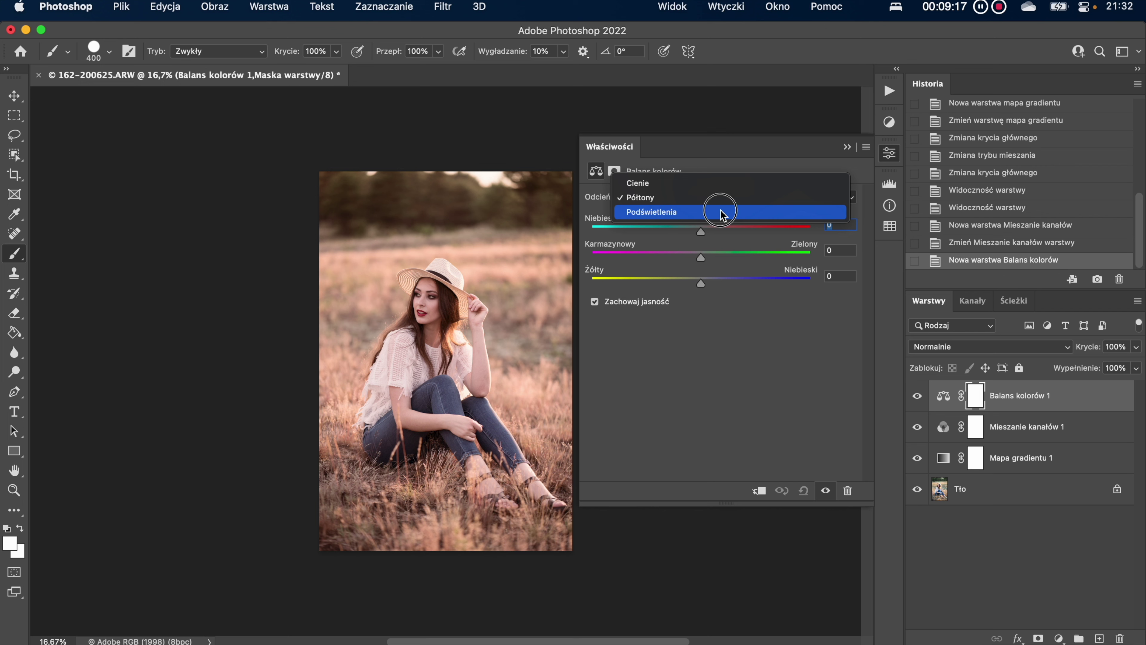
click(722, 183)
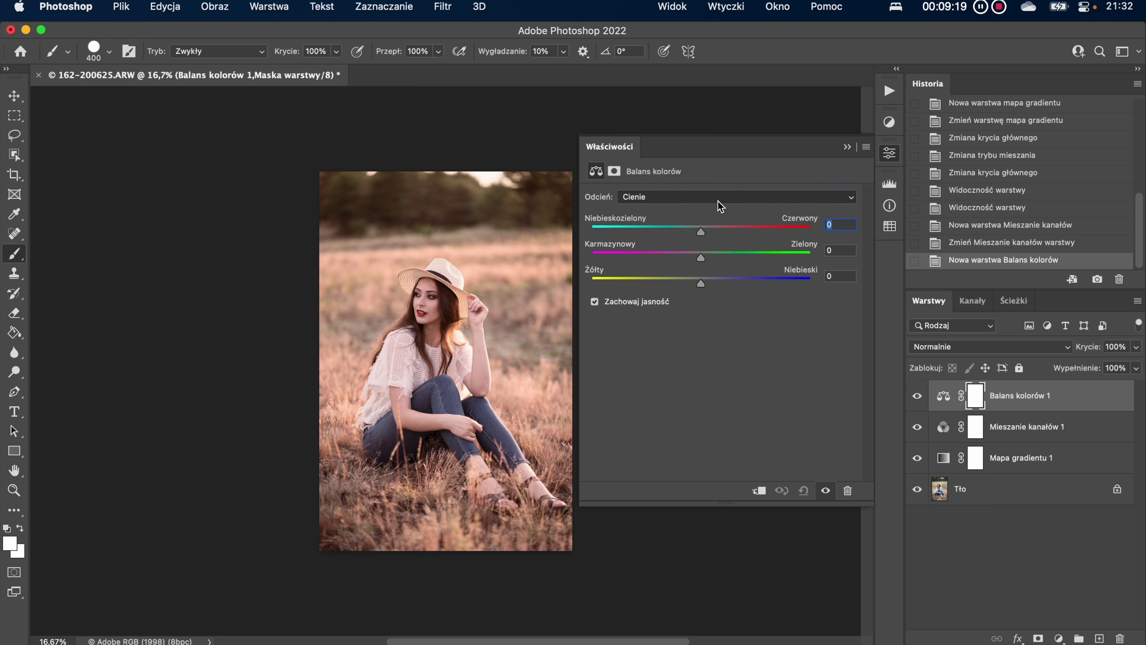
click(703, 260)
mouse_move(706, 263)
mouse_down()
mouse_move(694, 263)
mouse_move(711, 261)
mouse_up()
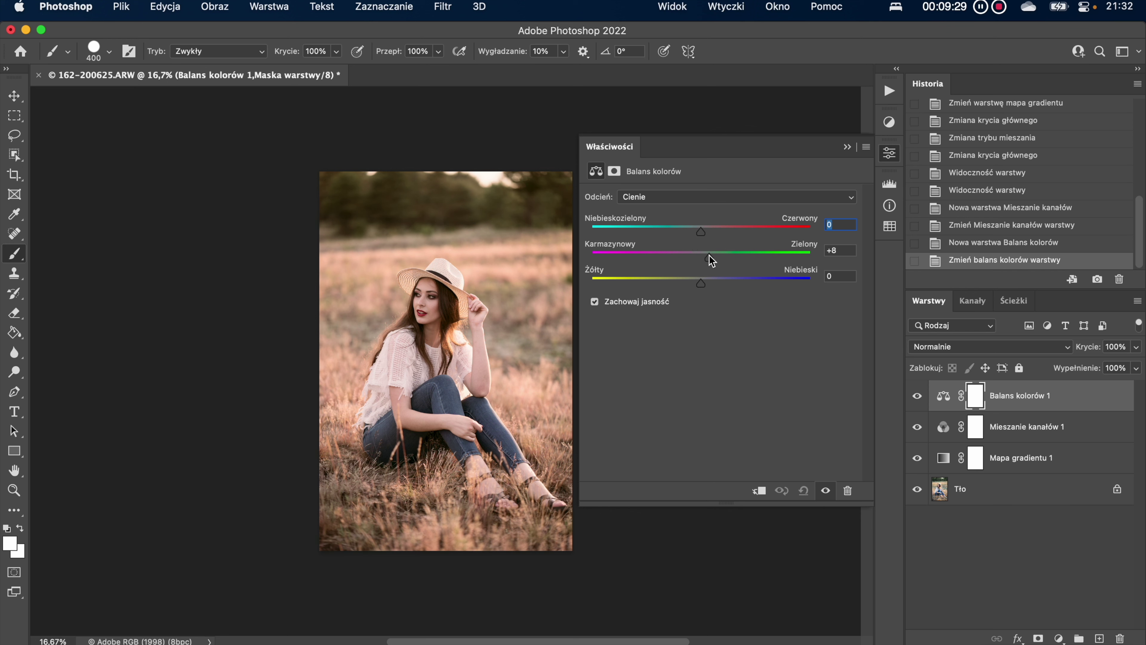
- Warm the highlights toward yellow and red; set midtones to -3 cyan-red, +7 yellow-blue
key(alt+3)
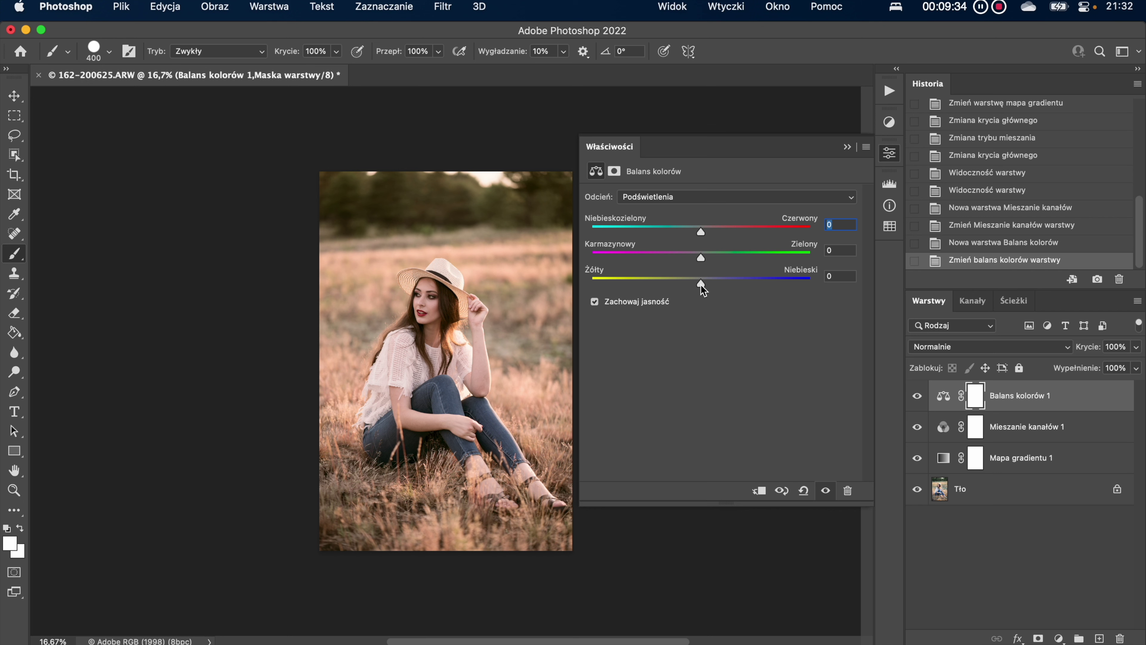
drag(700, 285, 689, 286)
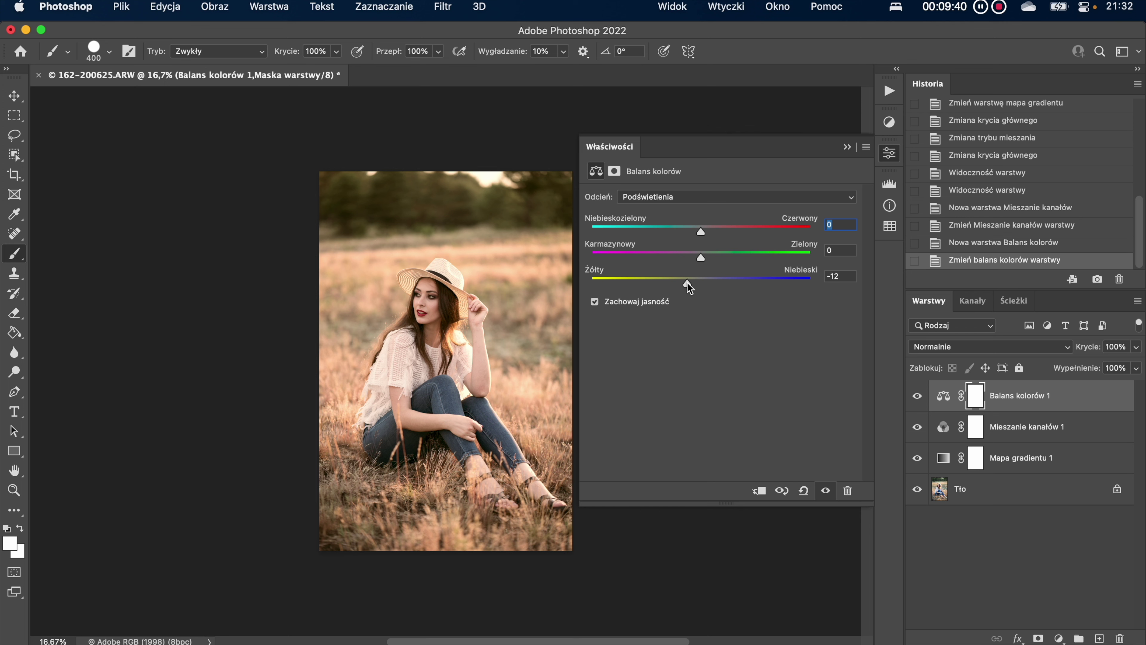
drag(703, 237, 706, 232)
click(686, 197)
click(678, 183)
mouse_move(702, 284)
mouse_down()
mouse_move(722, 281)
mouse_move(709, 284)
mouse_up()
drag(703, 234, 700, 239)
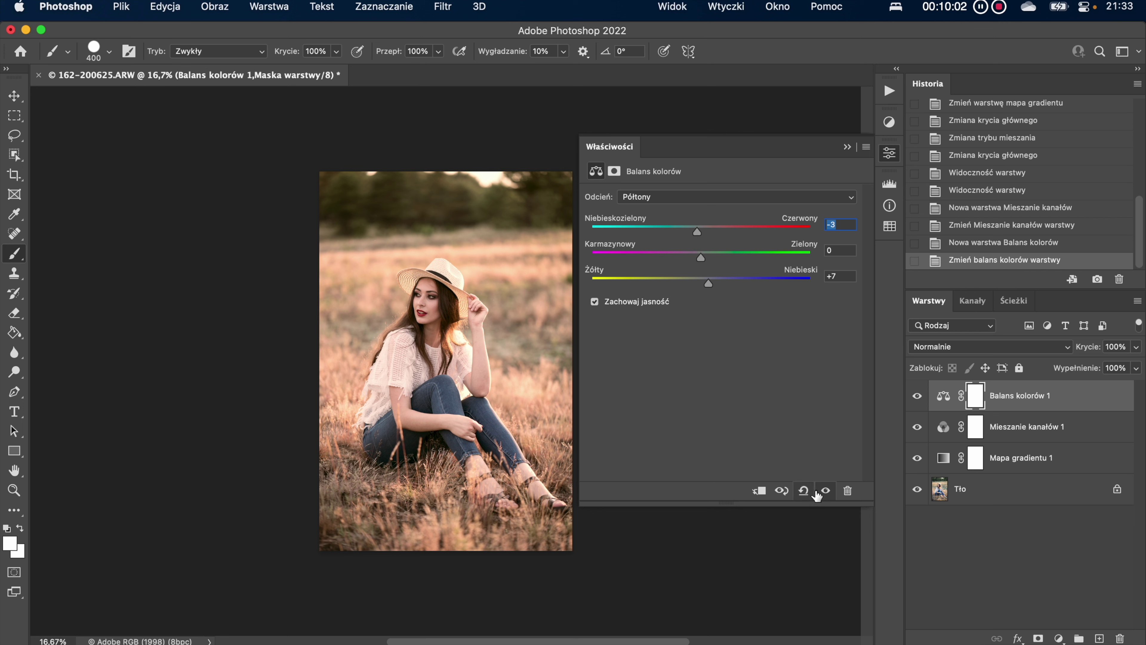
- Toggle the Color Balance layer to compare, leaving it hidden, and reopen the adjustments list
click(825, 491)
click(824, 493)
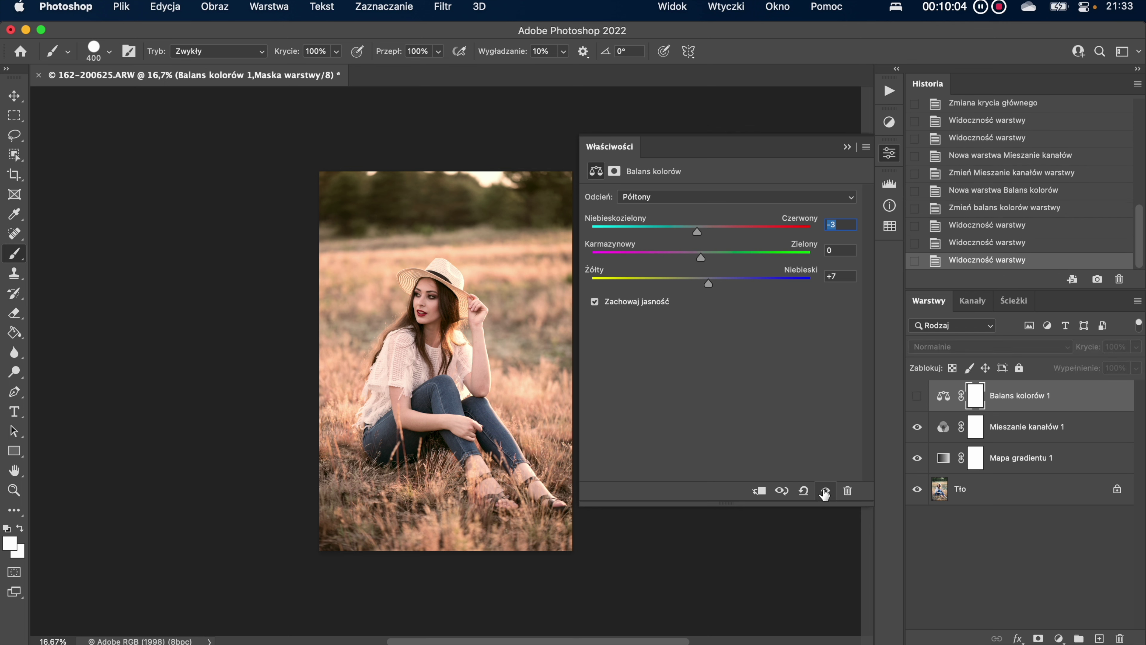
click(825, 492)
click(825, 492)
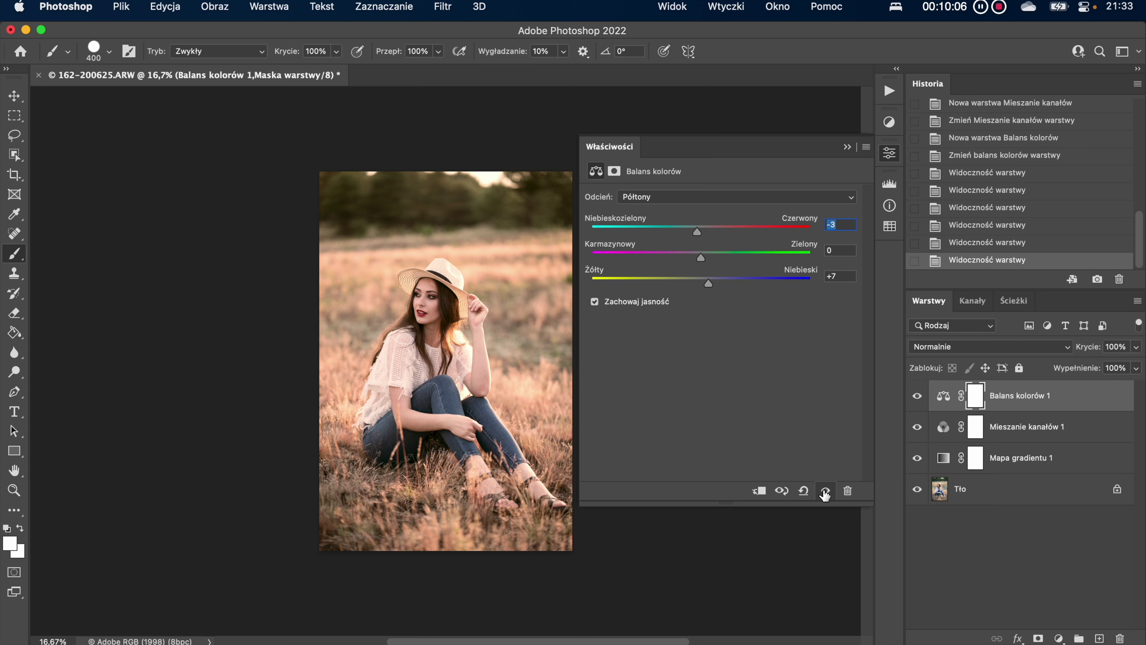
click(824, 492)
click(889, 153)
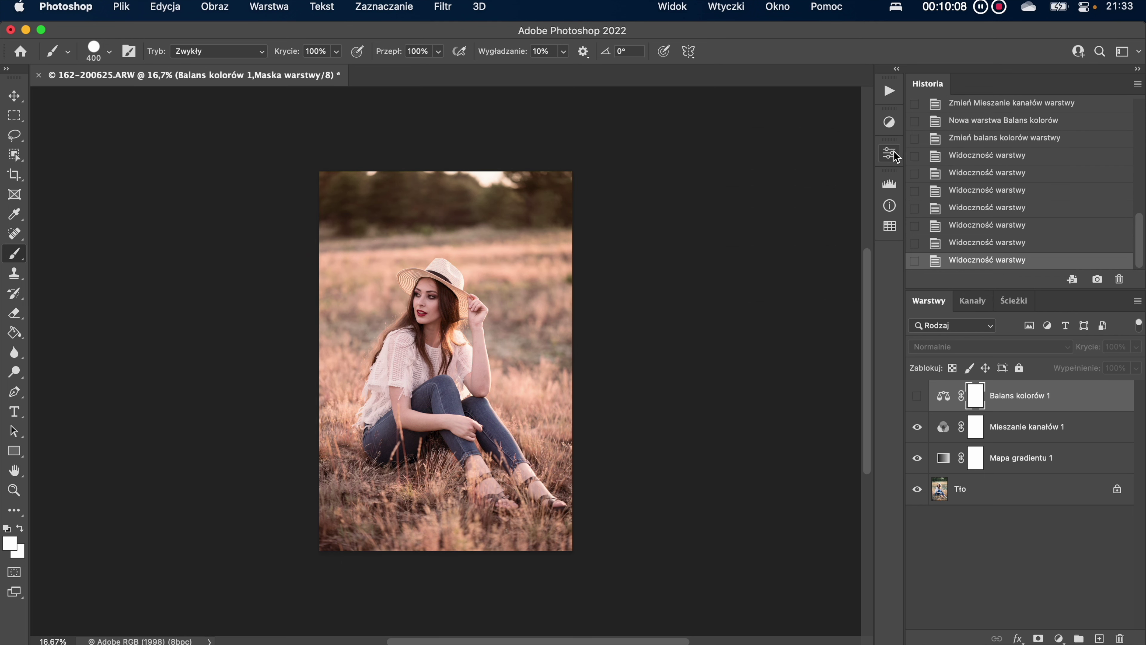
click(892, 122)
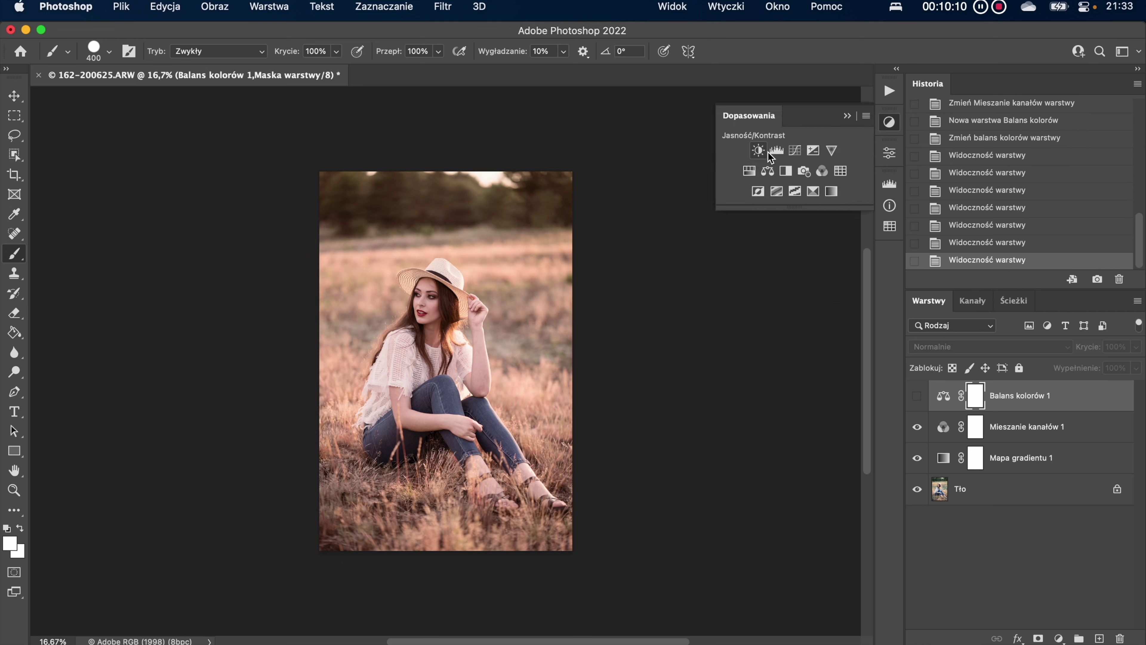
- Add a Curves adjustment layer and check the blue channel before returning to the RGB curve
click(795, 150)
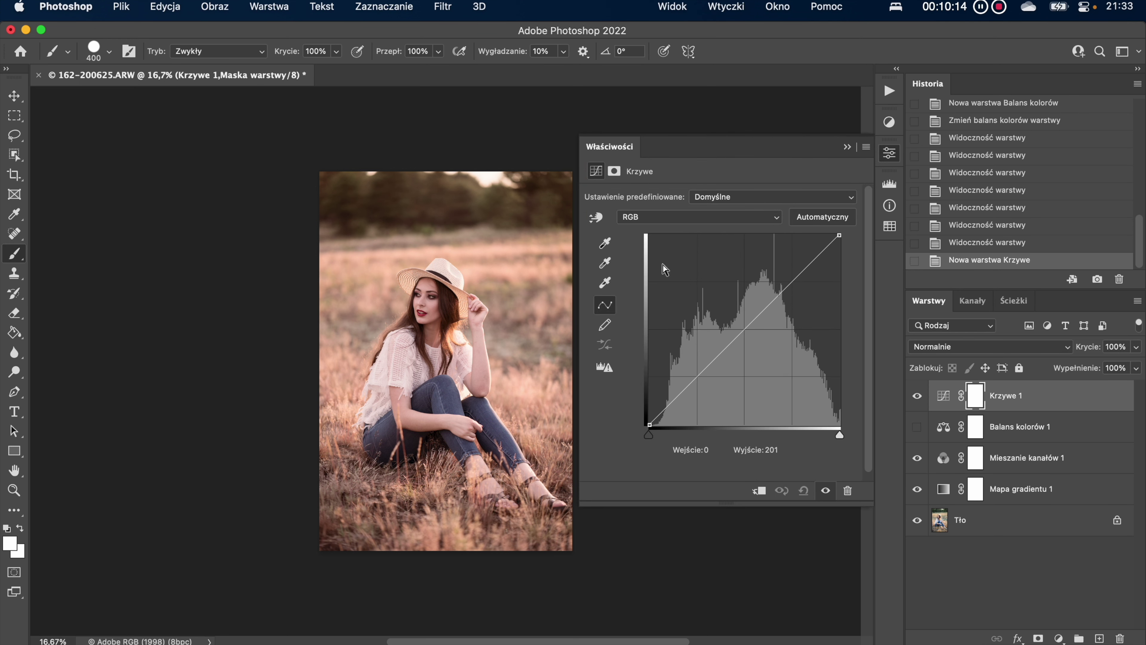
click(689, 219)
click(686, 260)
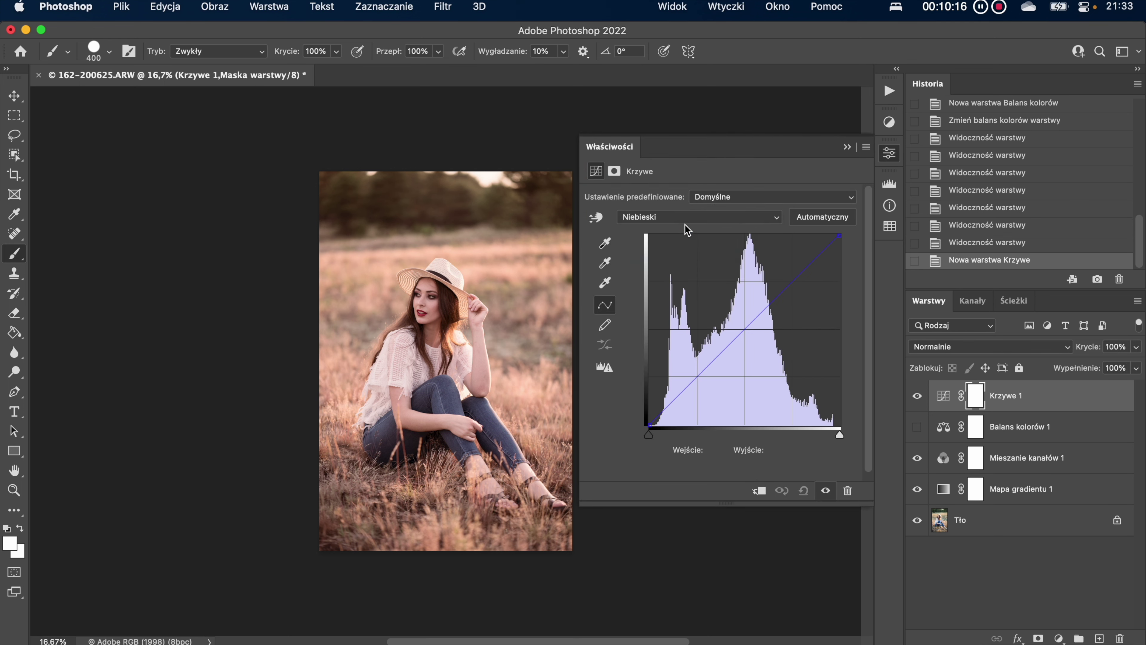
click(686, 219)
click(677, 175)
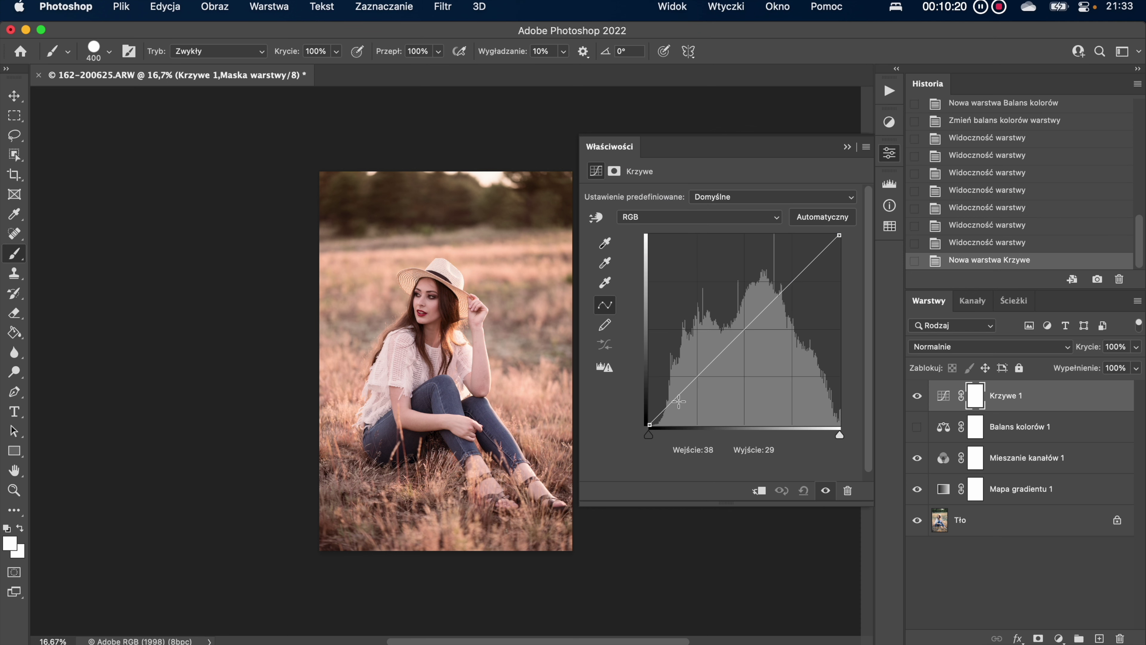
- Shape a gentle three-point S-curve, lift the black point and lower white output to 235
click(697, 377)
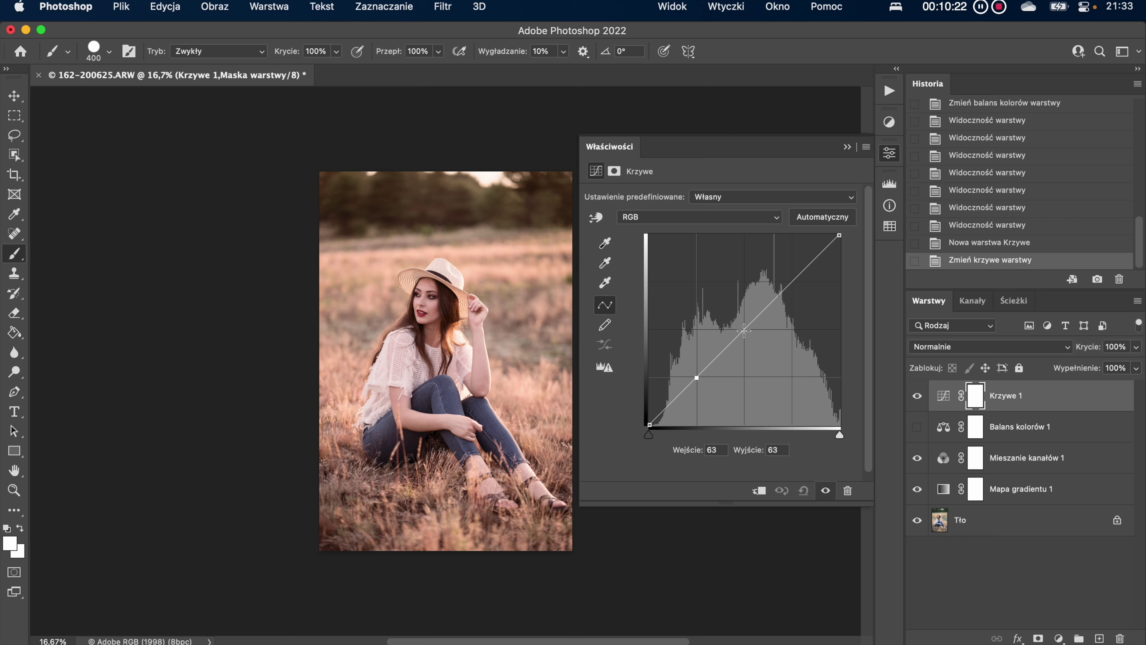
click(744, 330)
click(790, 284)
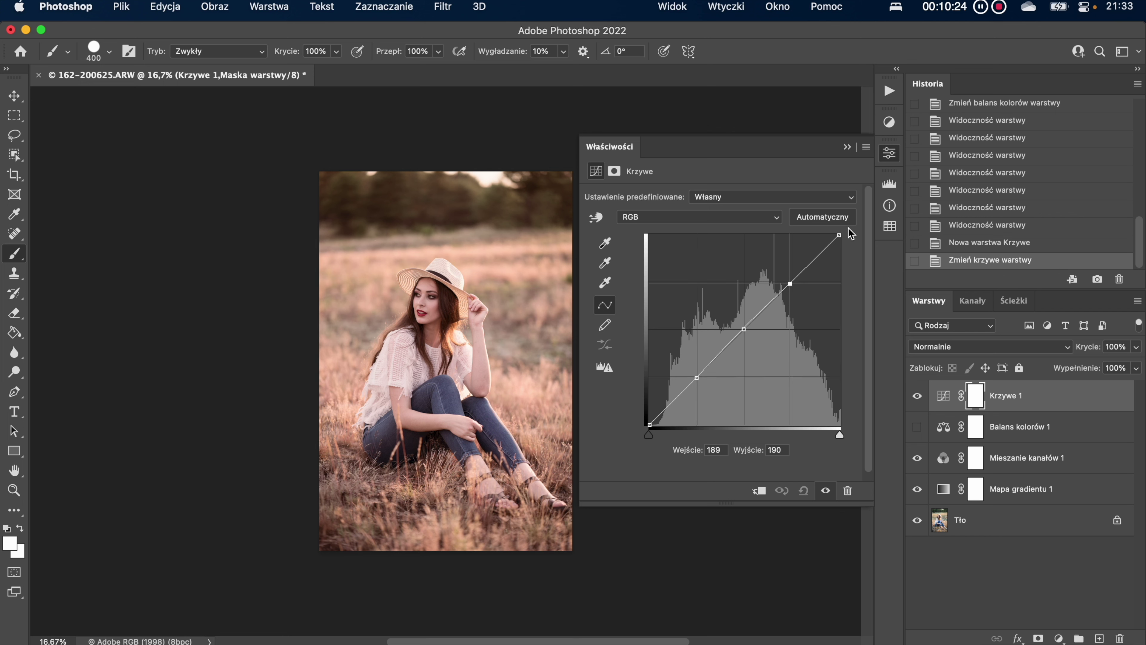
click(650, 425)
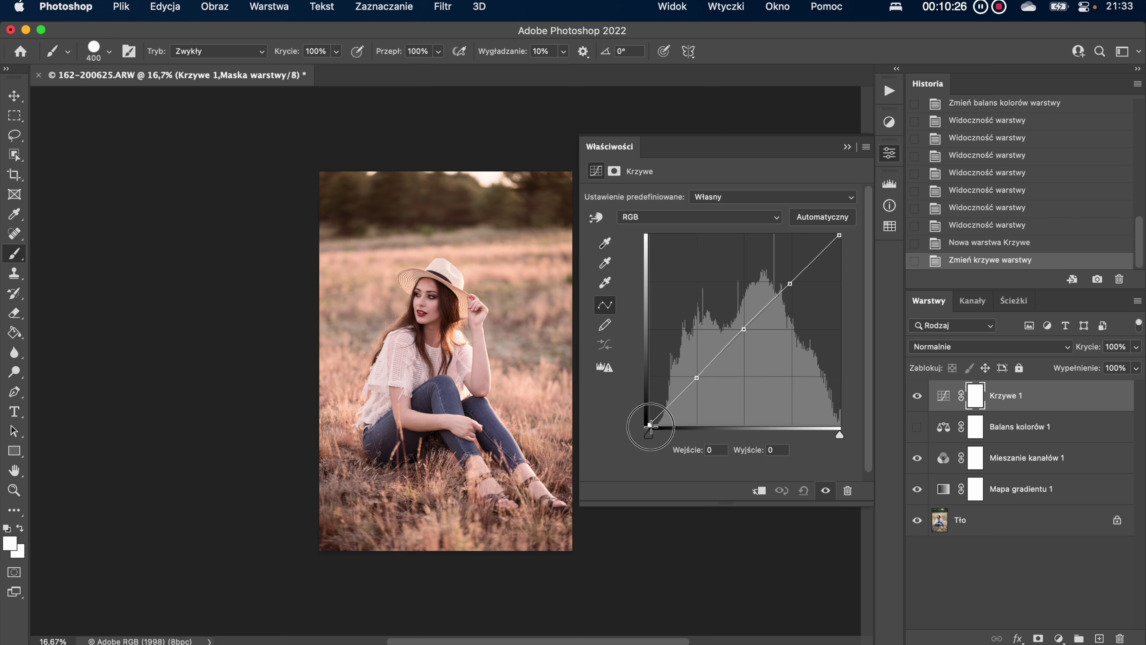
drag(650, 424, 638, 408)
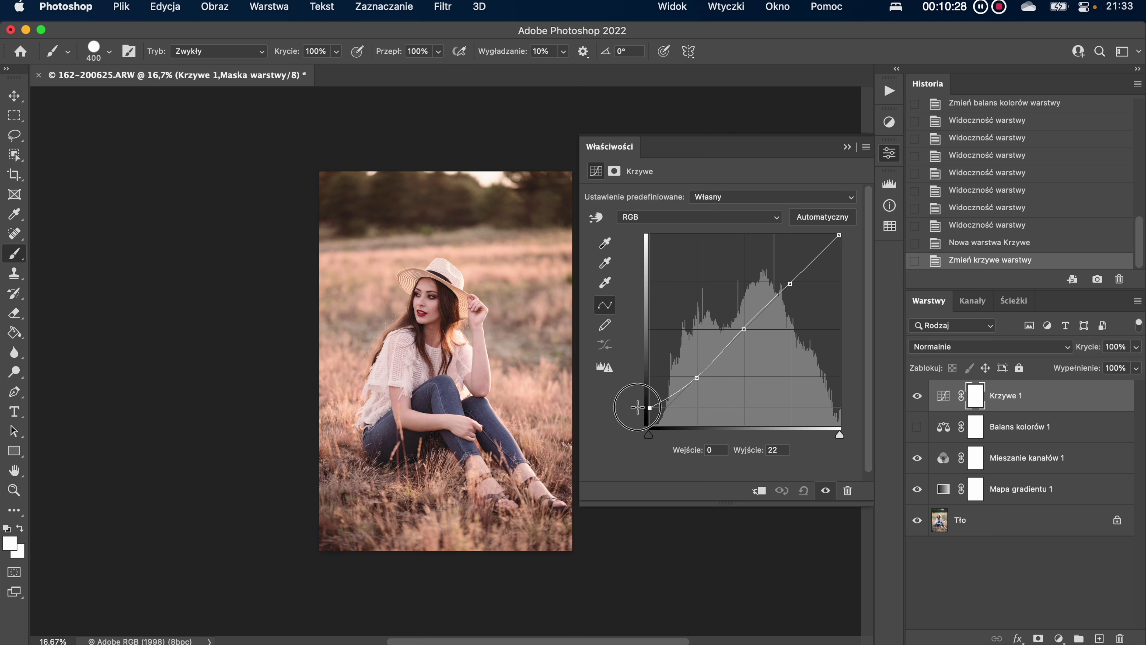
drag(638, 407, 623, 420)
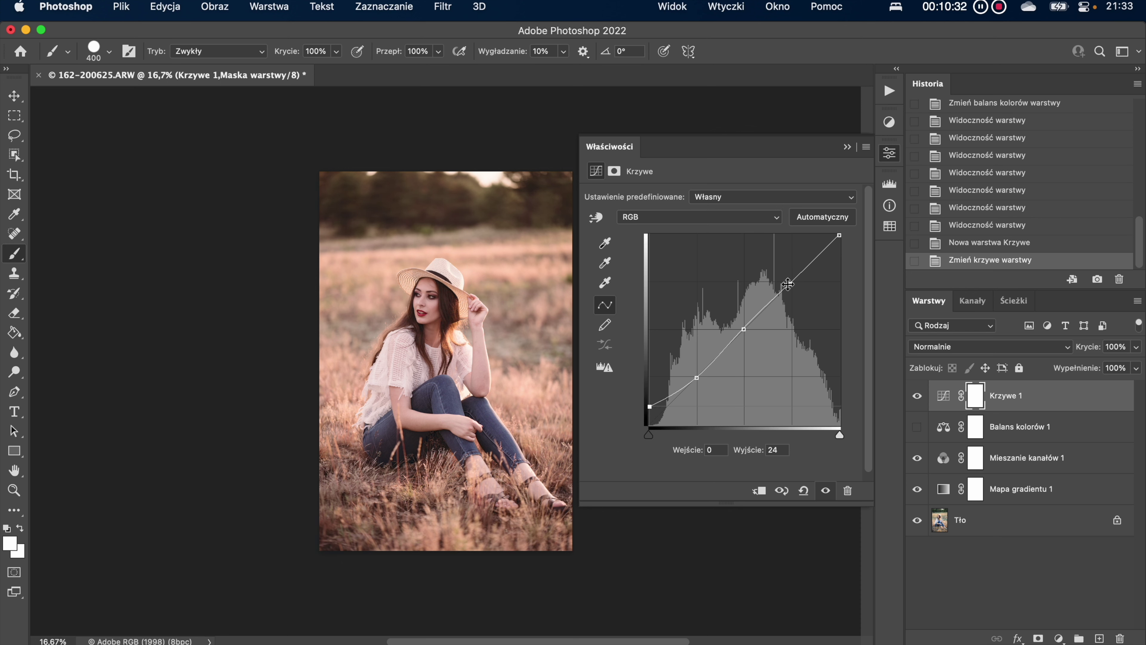
click(840, 236)
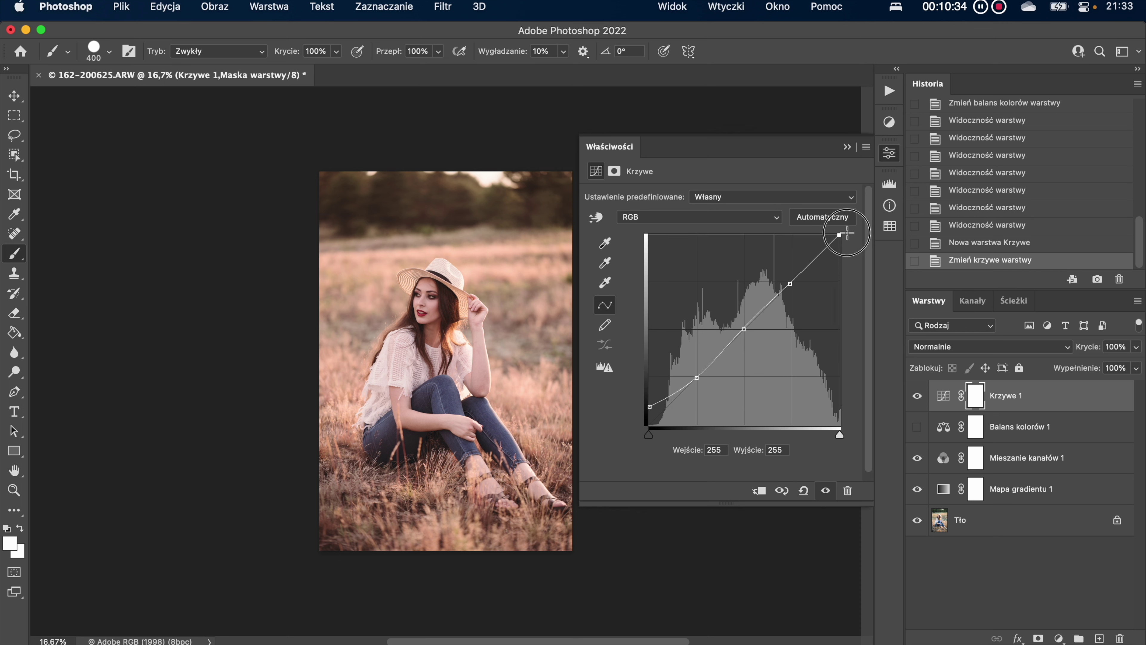
drag(848, 232, 853, 251)
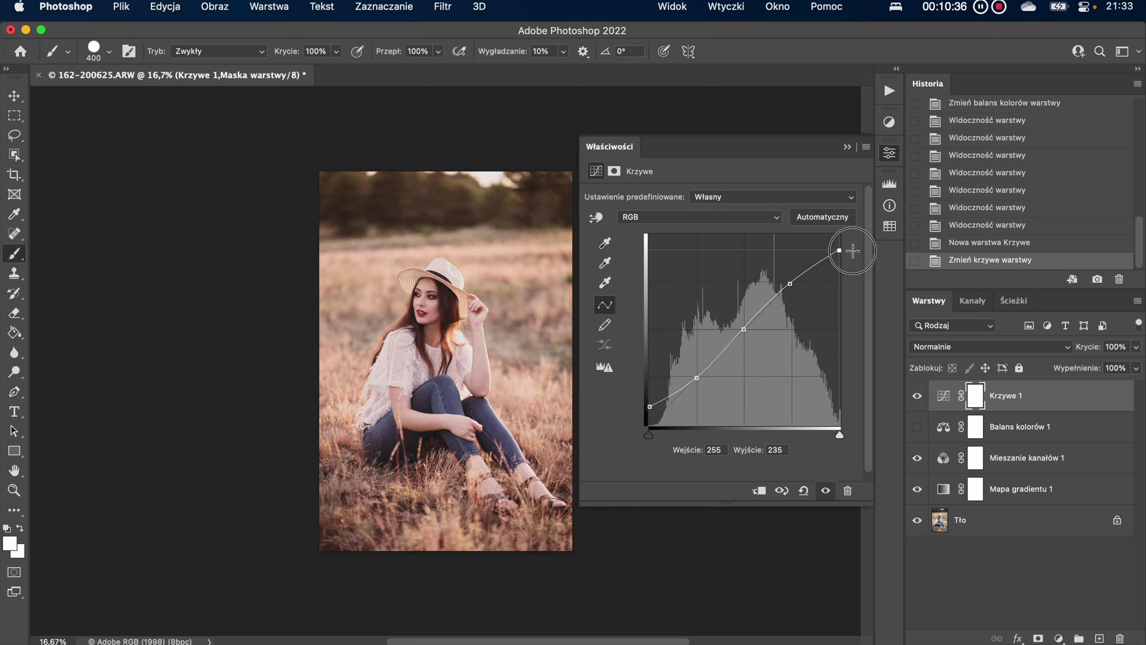
- Toggle the Curves layer off and on to compare the faded look, then close Properties
click(824, 496)
click(825, 496)
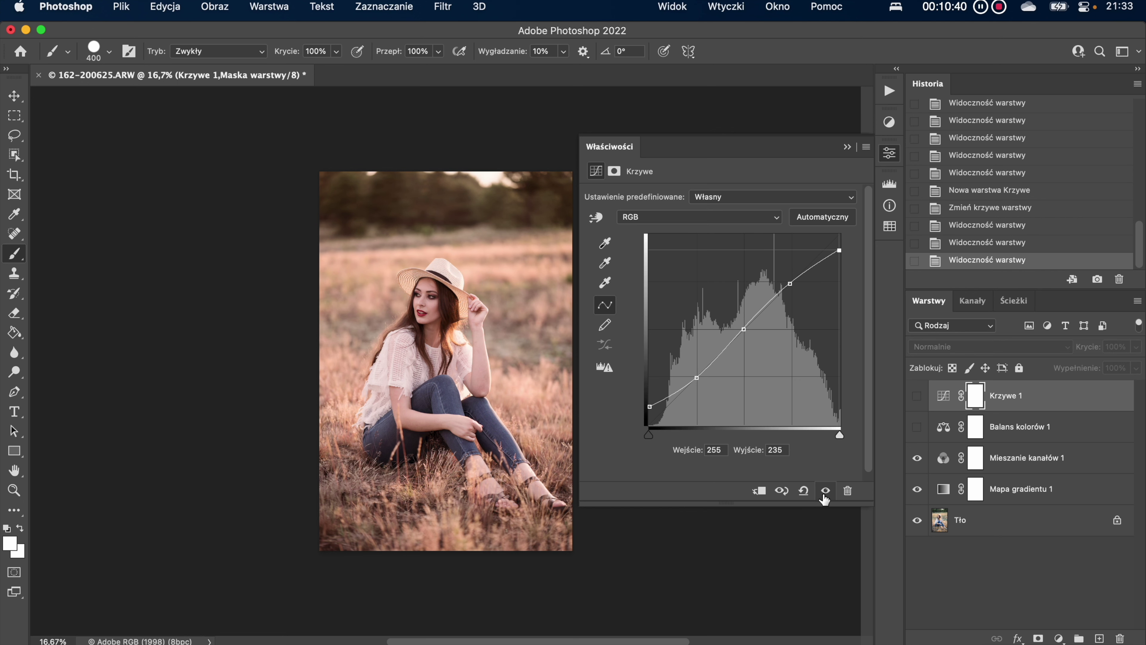
scroll(489, 352, up, 1)
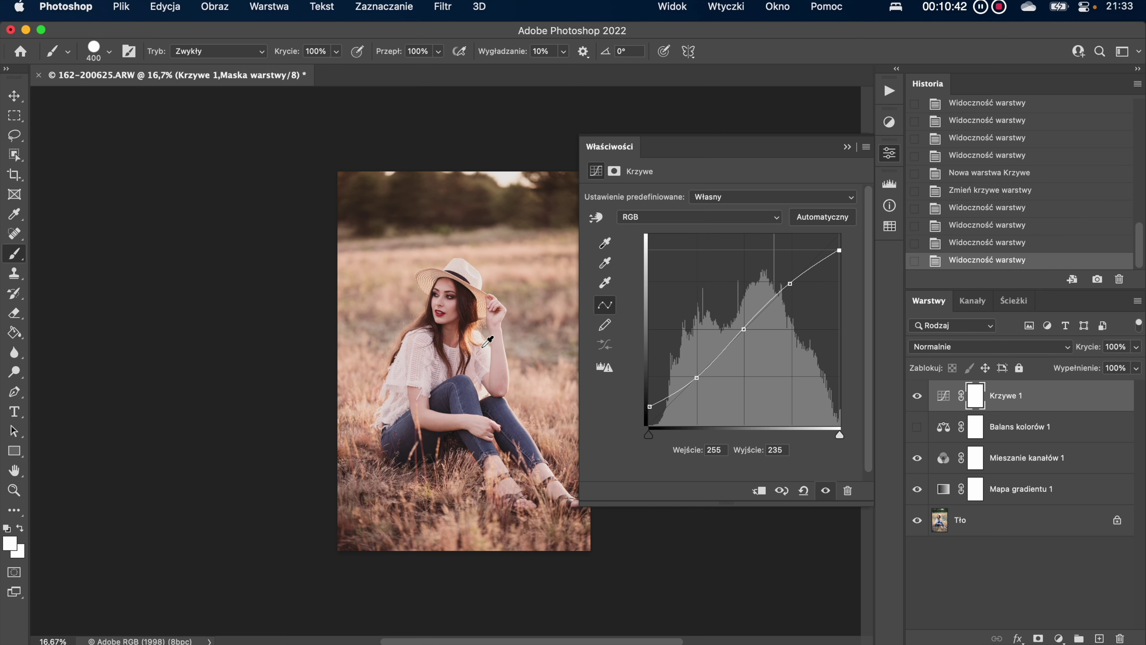
scroll(488, 342, up, 1)
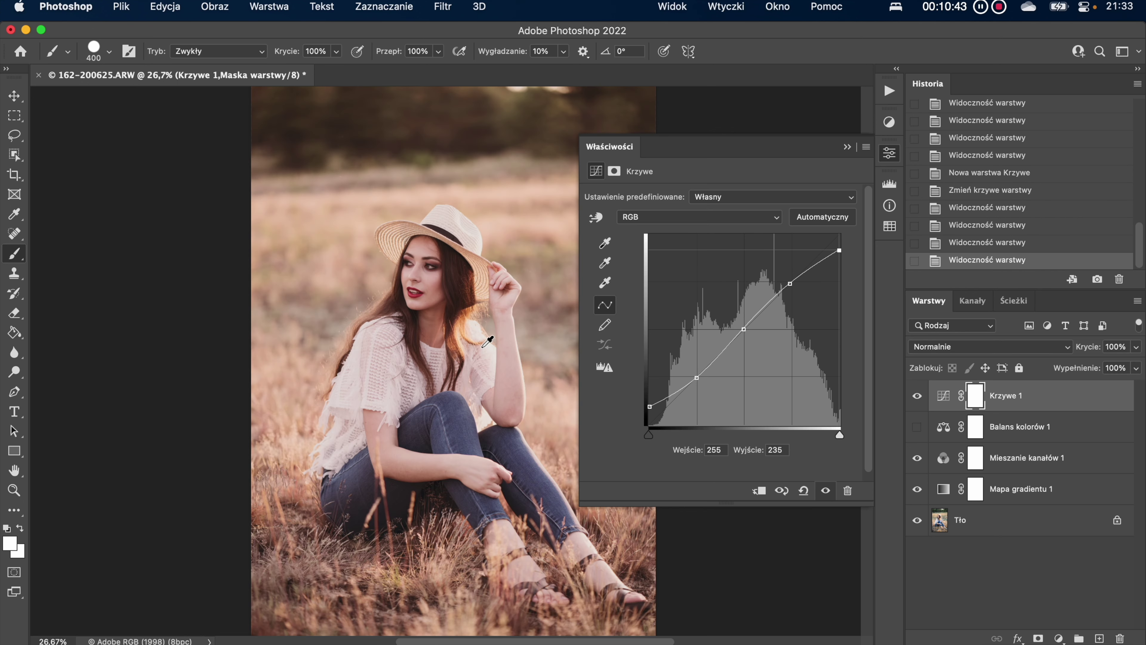
click(825, 495)
click(825, 495)
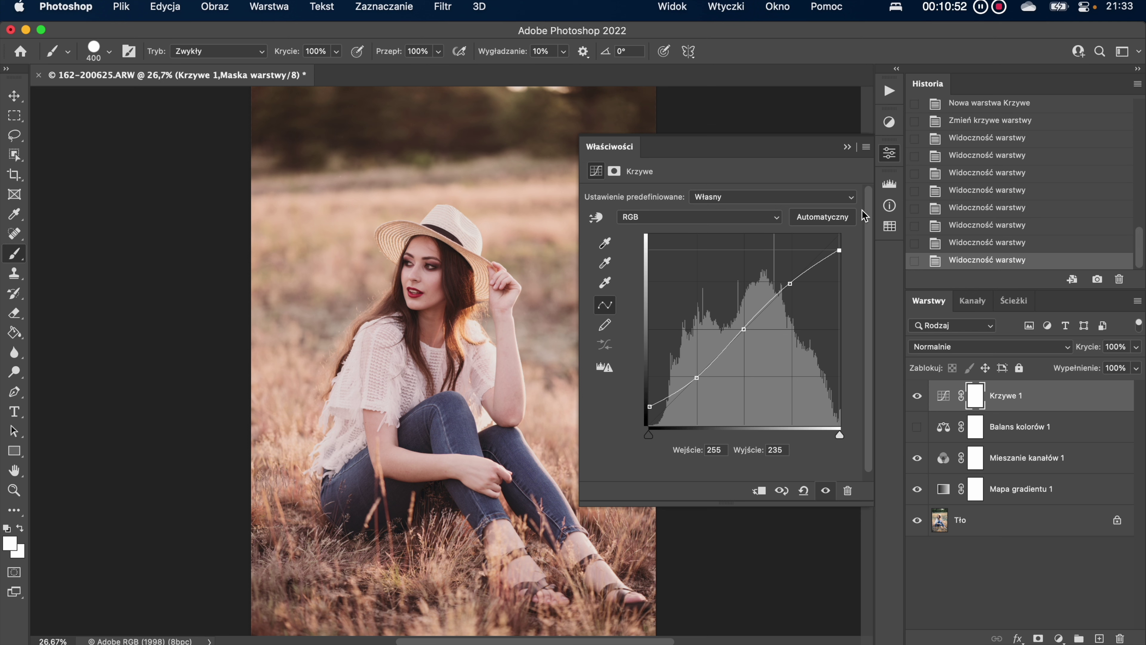
click(889, 152)
- Turn the colour balance layer back on and group all four adjustment layers into Grupa 1
click(917, 427)
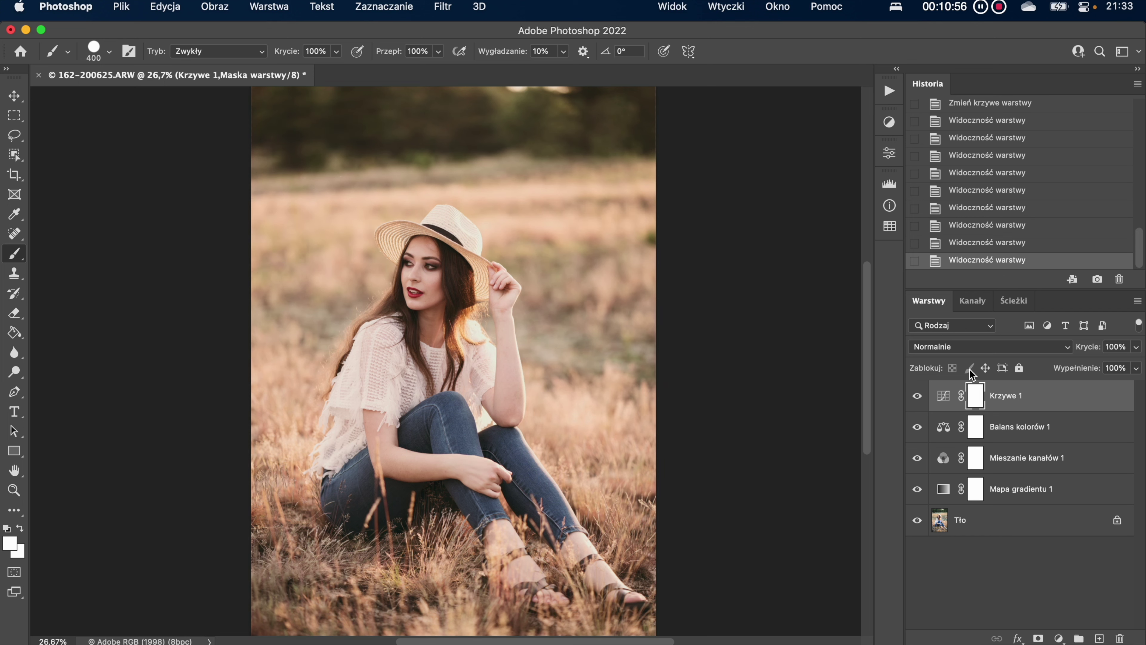
shift+click(1009, 491)
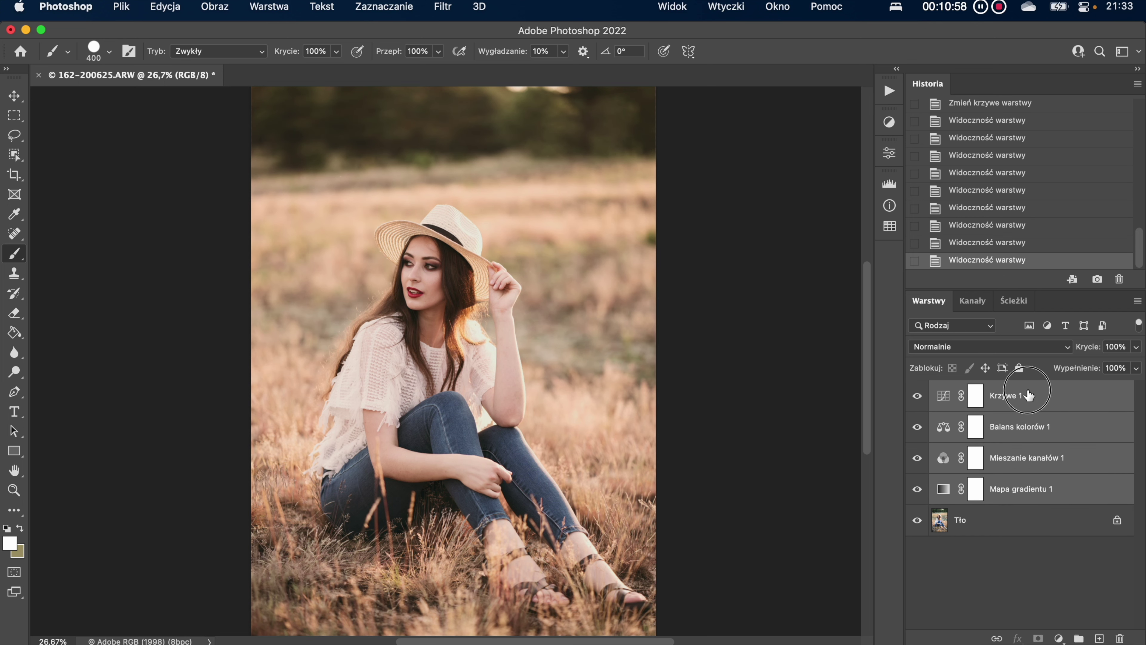
drag(1052, 490, 1079, 638)
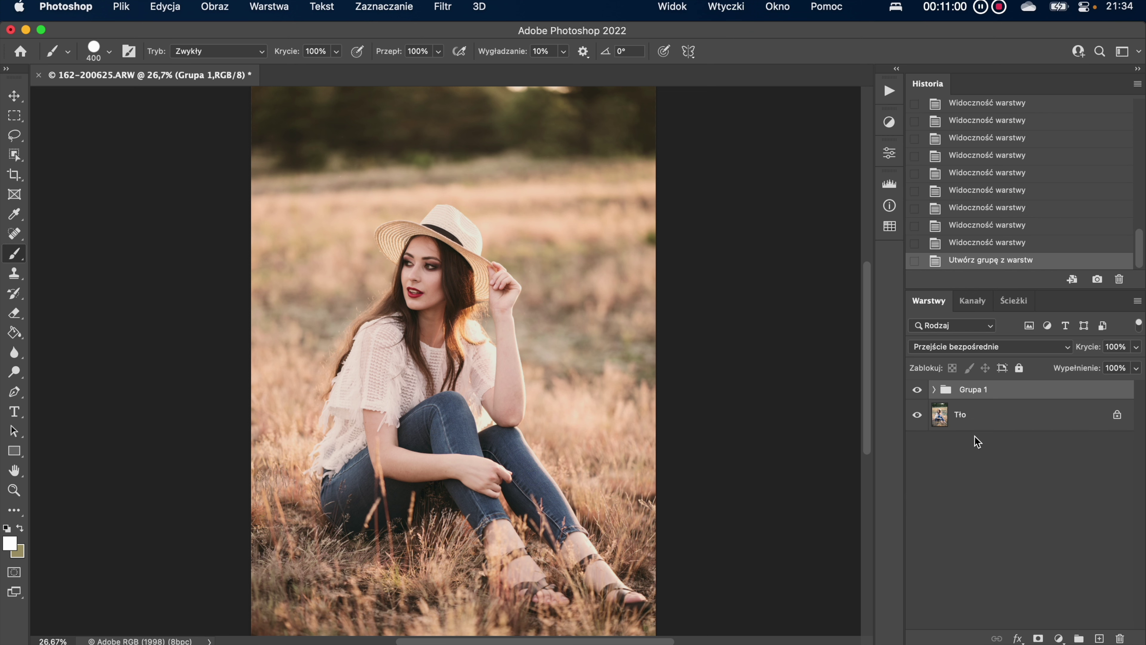
- Toggle Grupa 1 off and on to compare against the original photo, then expand it
click(919, 391)
click(918, 391)
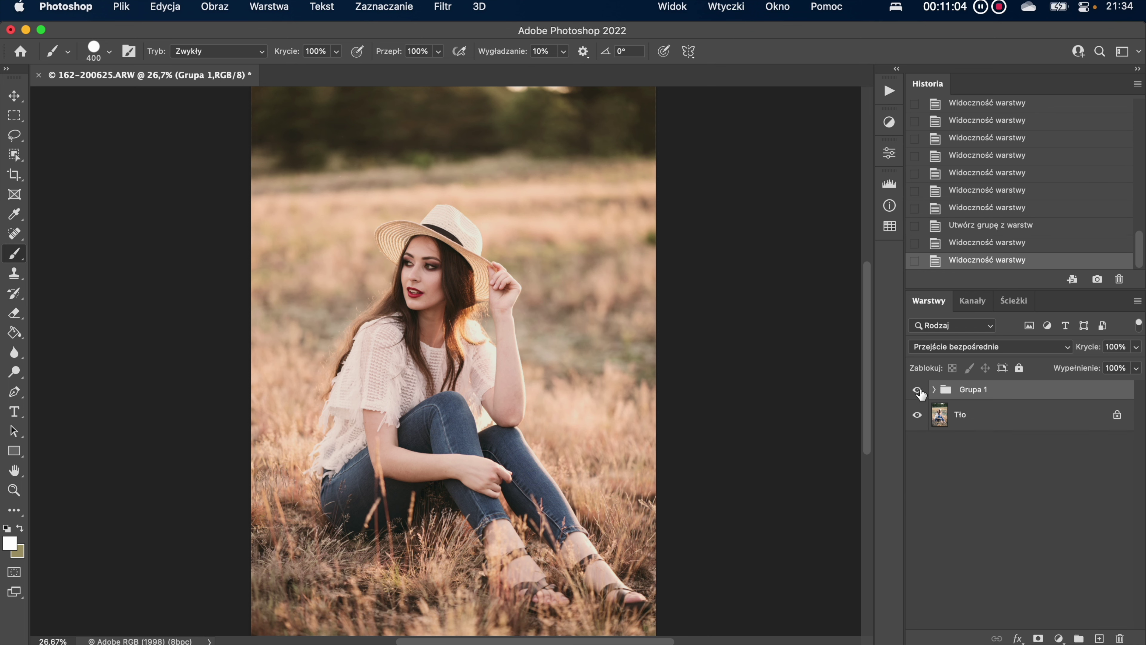
click(918, 391)
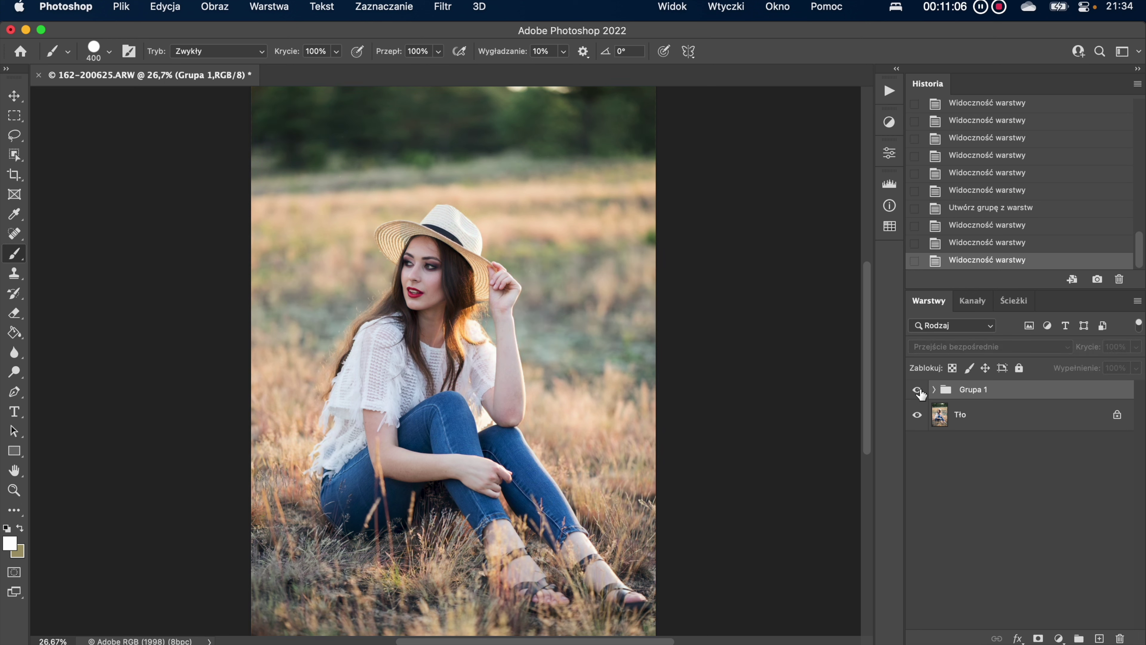
click(918, 390)
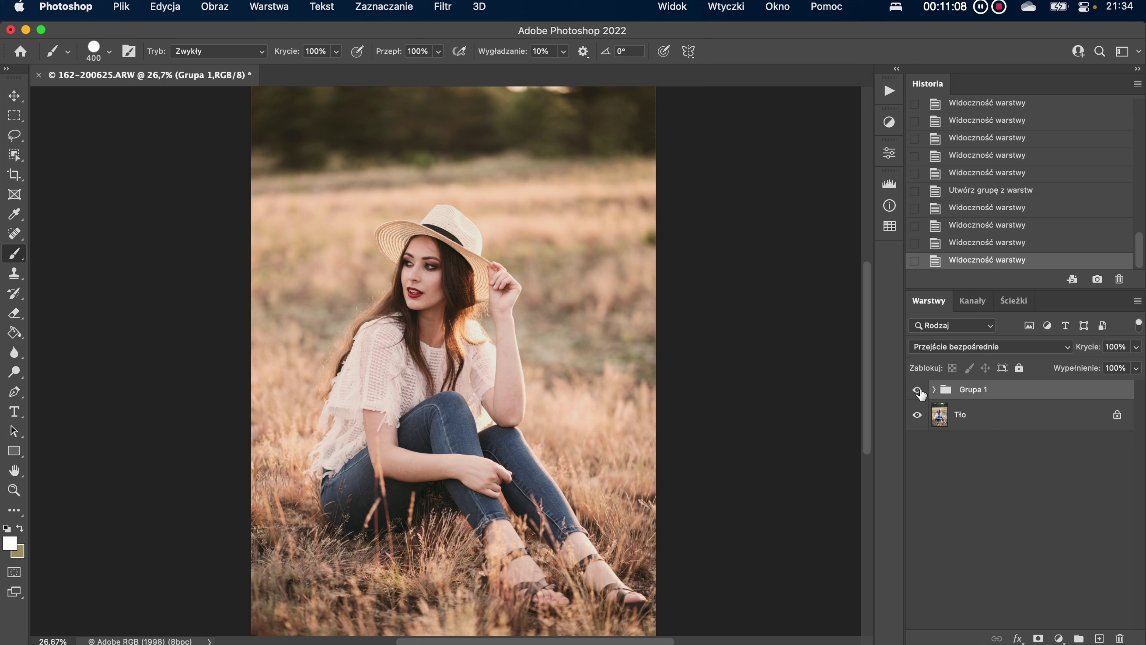
click(934, 391)
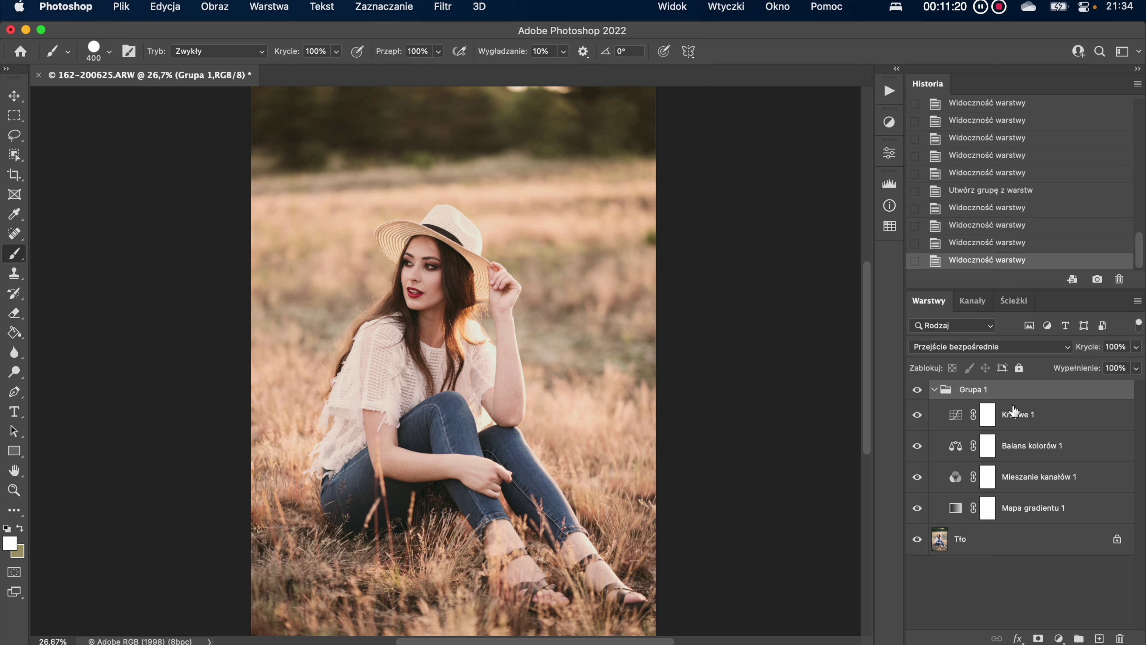
- Cancel Krzywe 1's blending options unchanged and bring up the new fill/adjustment layer list
click(1088, 417)
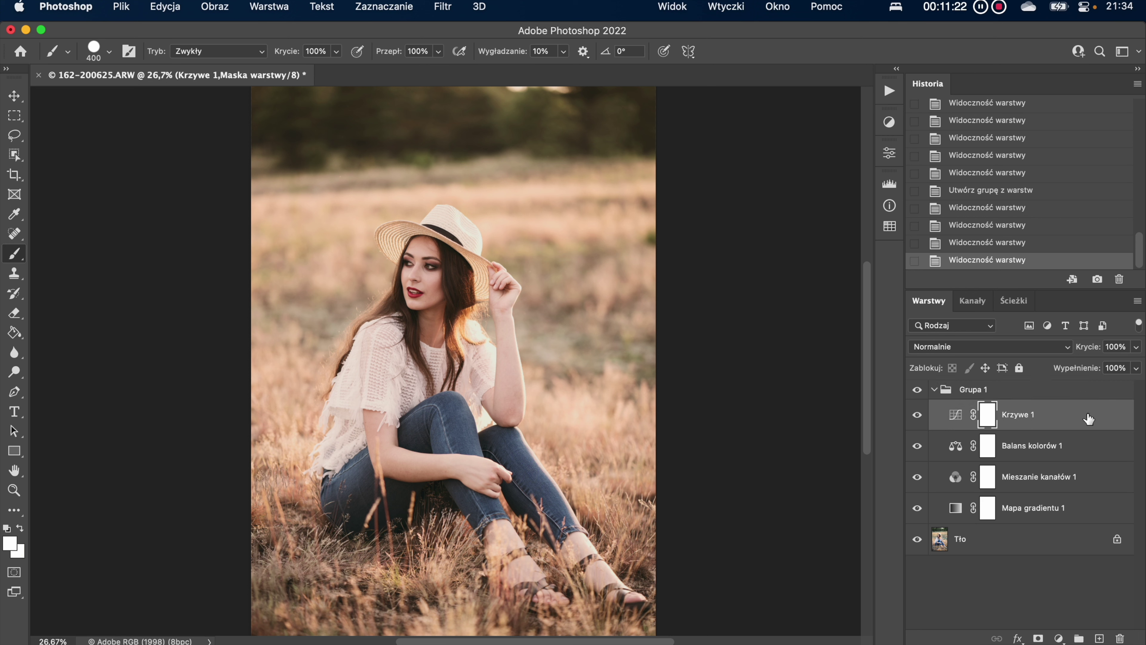
right_click(1129, 418)
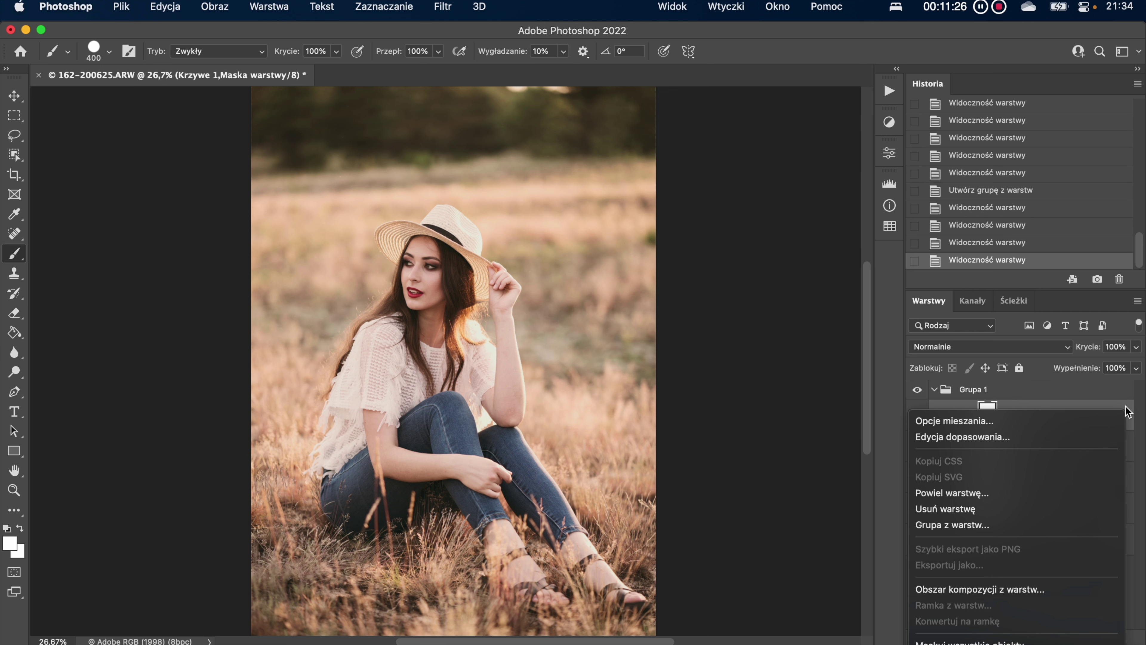
click(1094, 423)
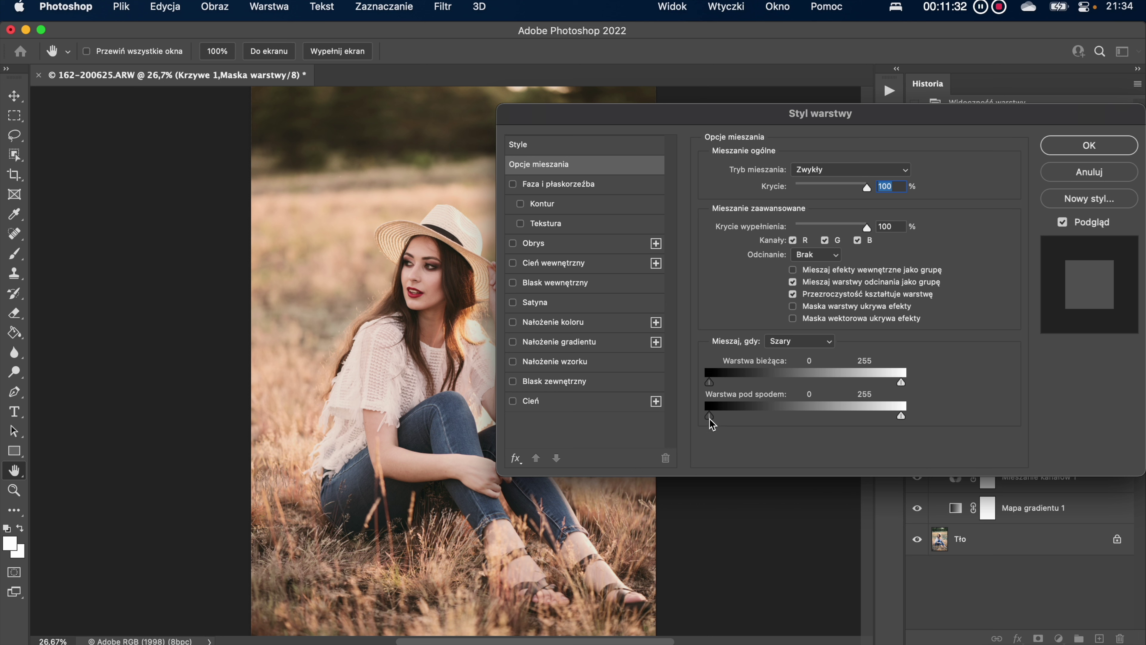
click(1088, 174)
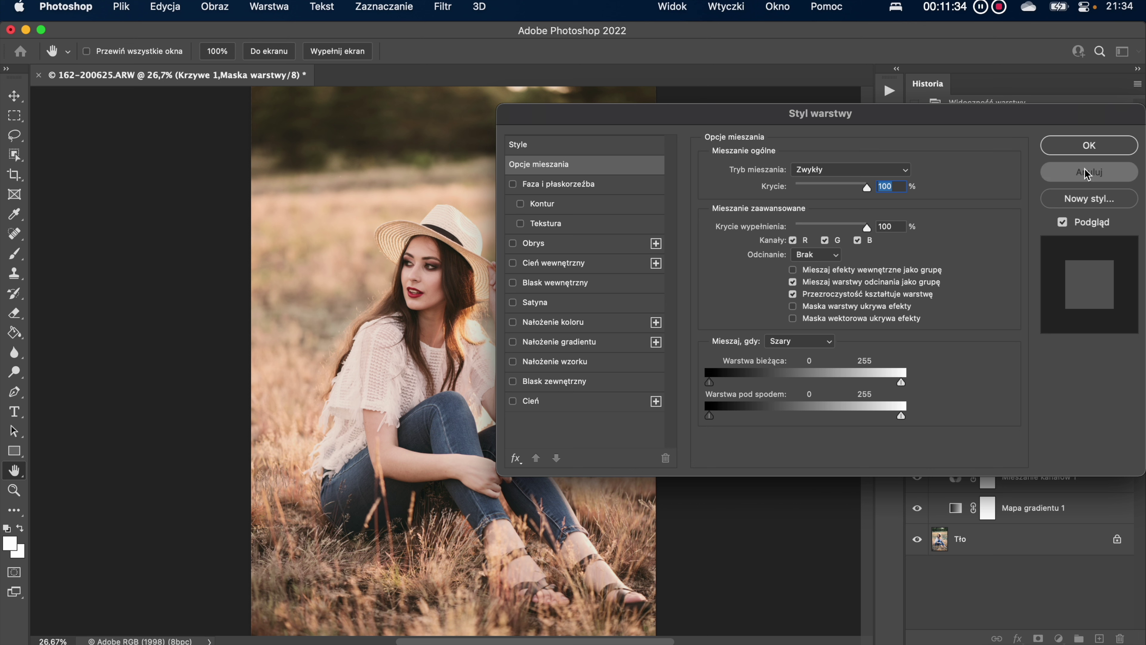
click(1088, 173)
key(b)
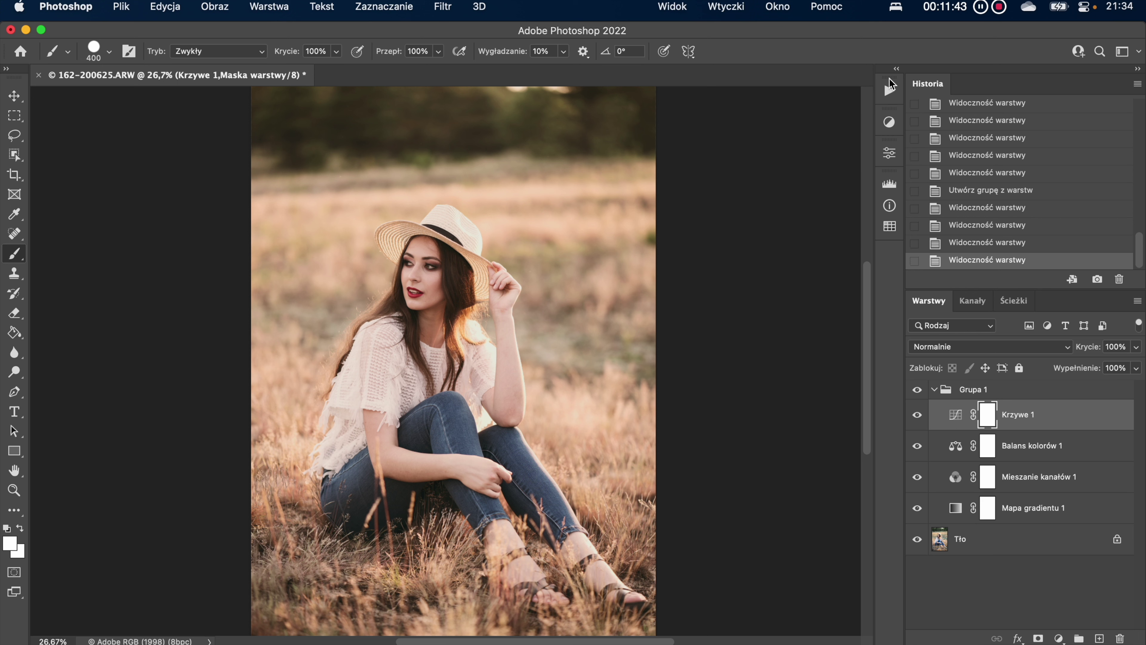
click(889, 123)
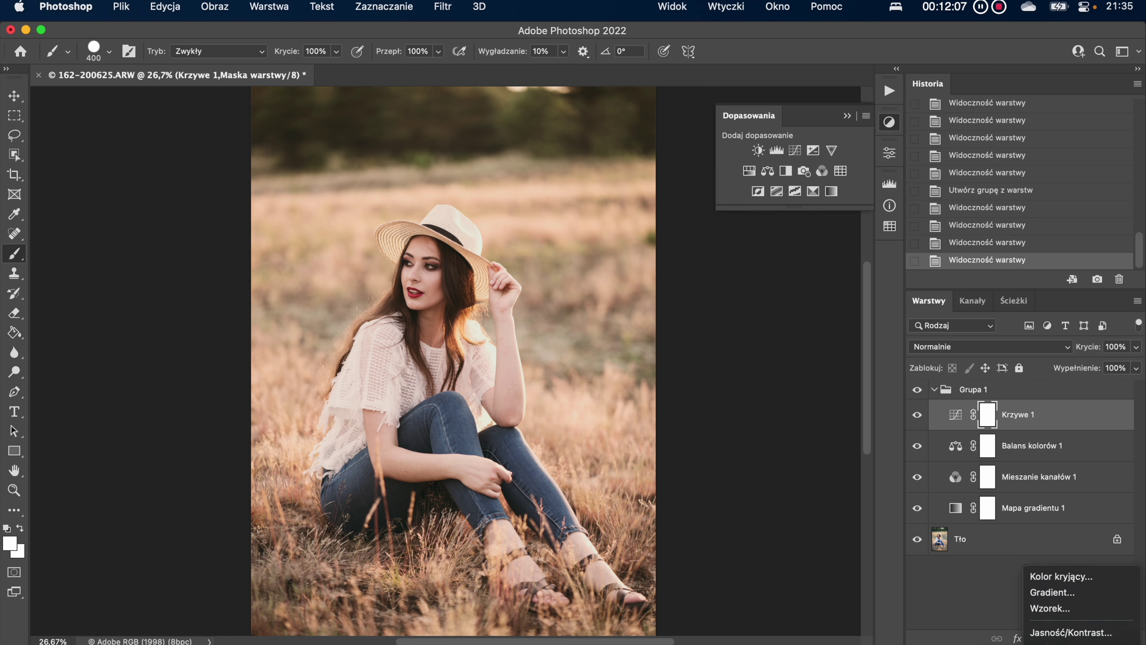
- Add a pale cream-yellow Kolor kryjący fill layer blended in Łagodne światło (Soft Light) mode
click(1065, 547)
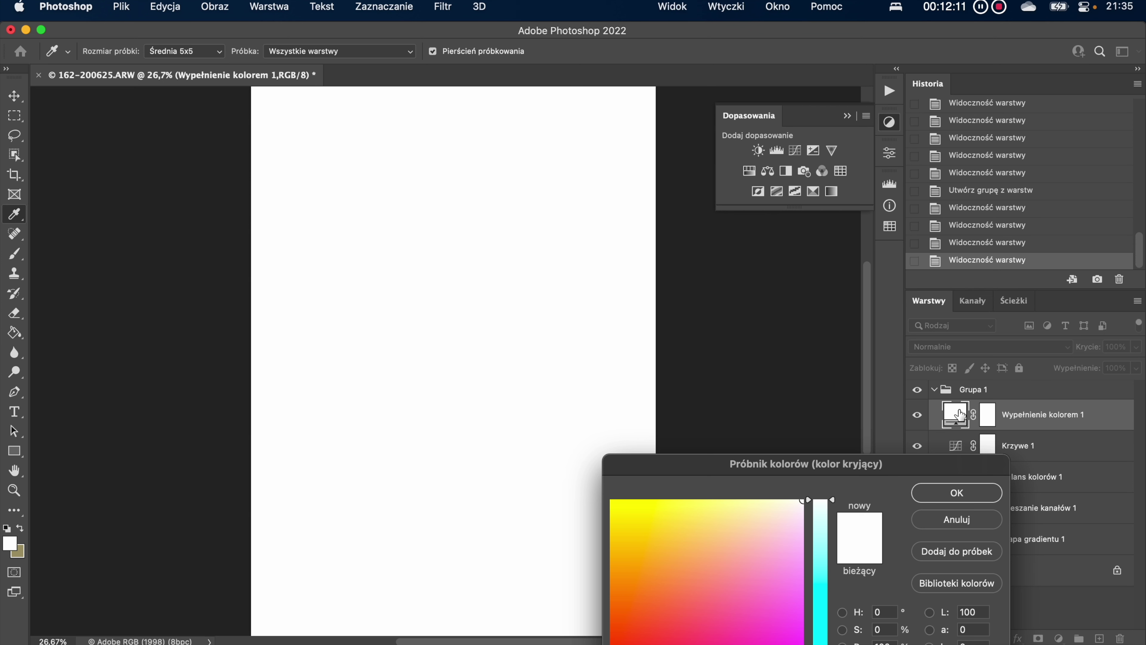
drag(873, 472, 818, 240)
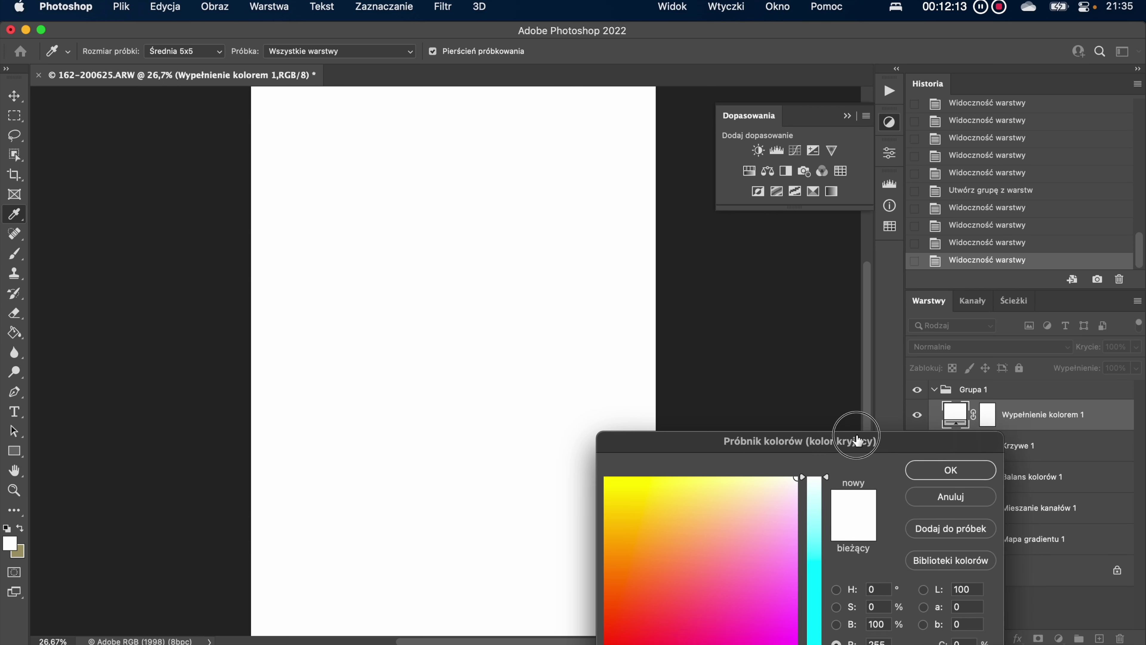
click(676, 267)
mouse_move(676, 267)
mouse_down()
mouse_move(684, 257)
mouse_move(698, 281)
mouse_up()
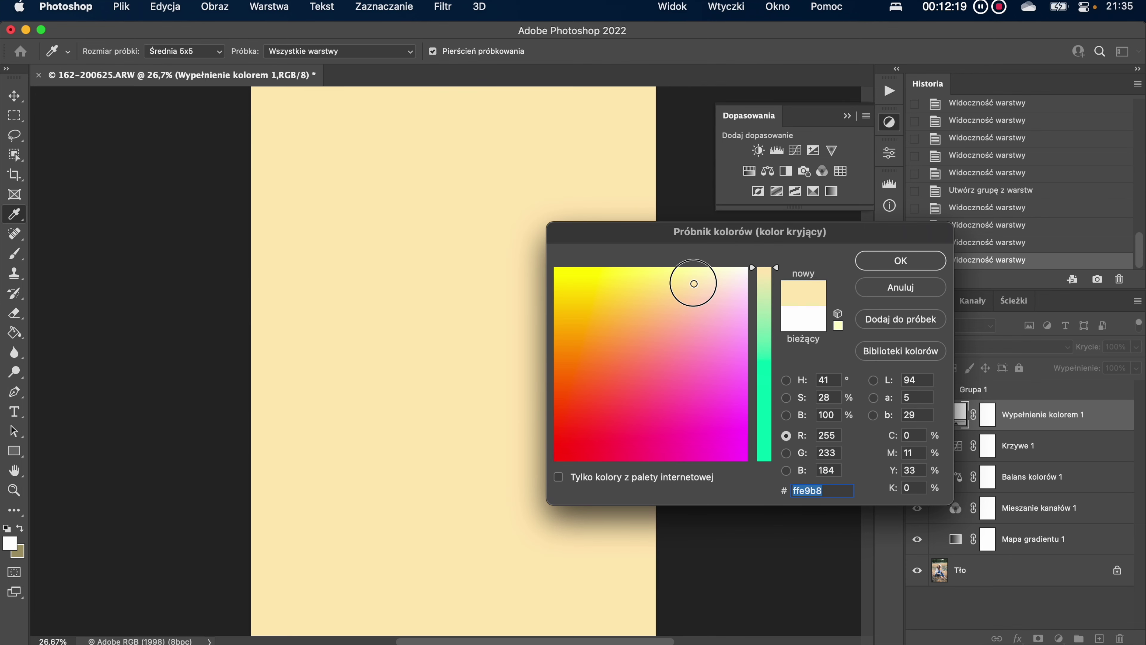
drag(699, 280, 693, 283)
click(888, 261)
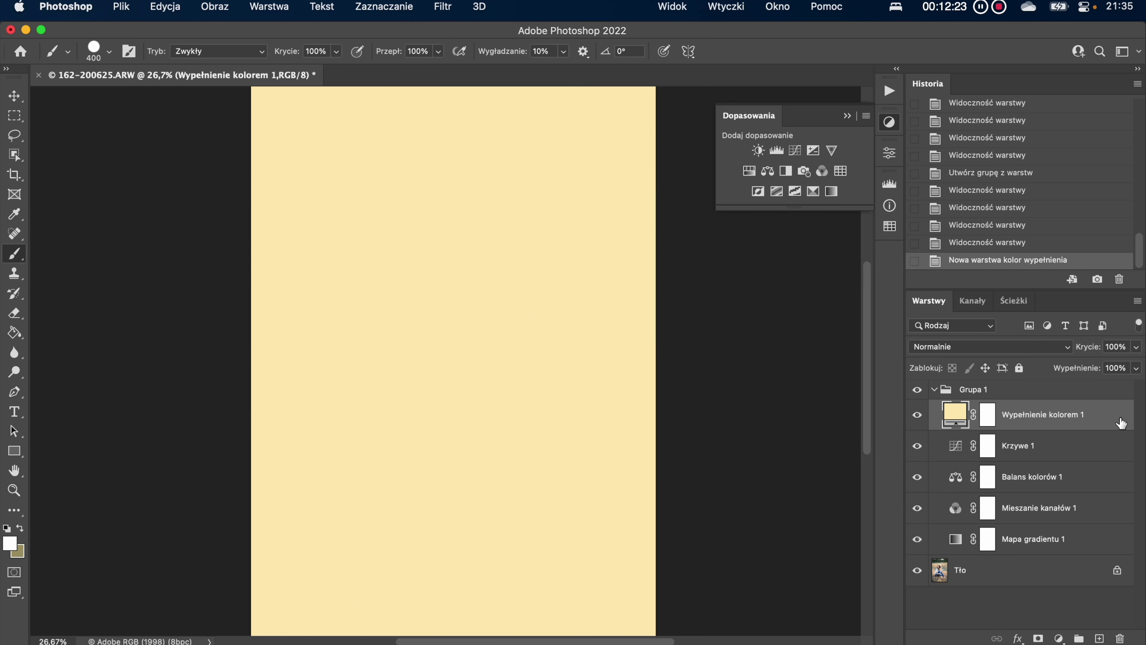
click(995, 347)
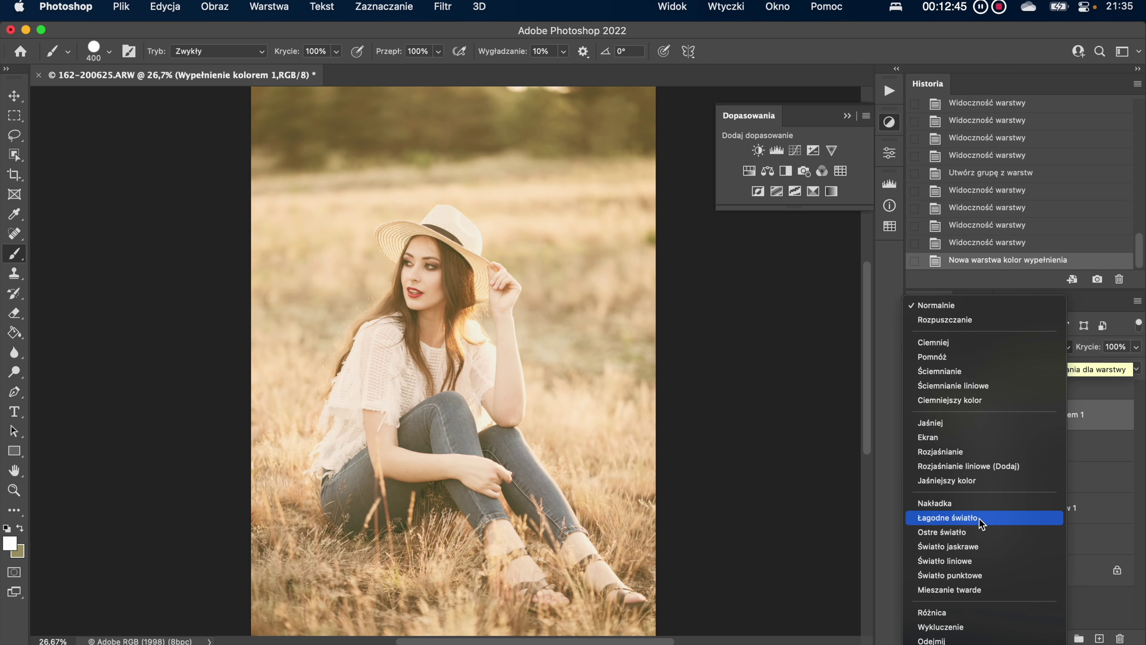
click(982, 520)
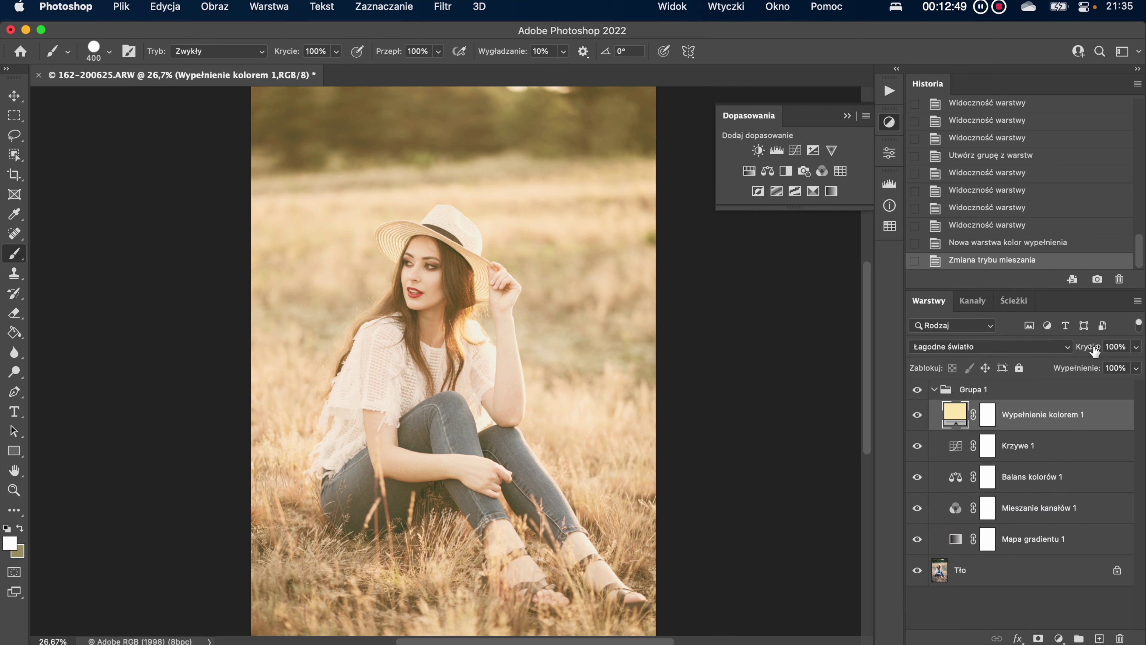
- In the fill layer's blending options, raise the Warstwa pod spodem black slider toward 140
right_click(1127, 418)
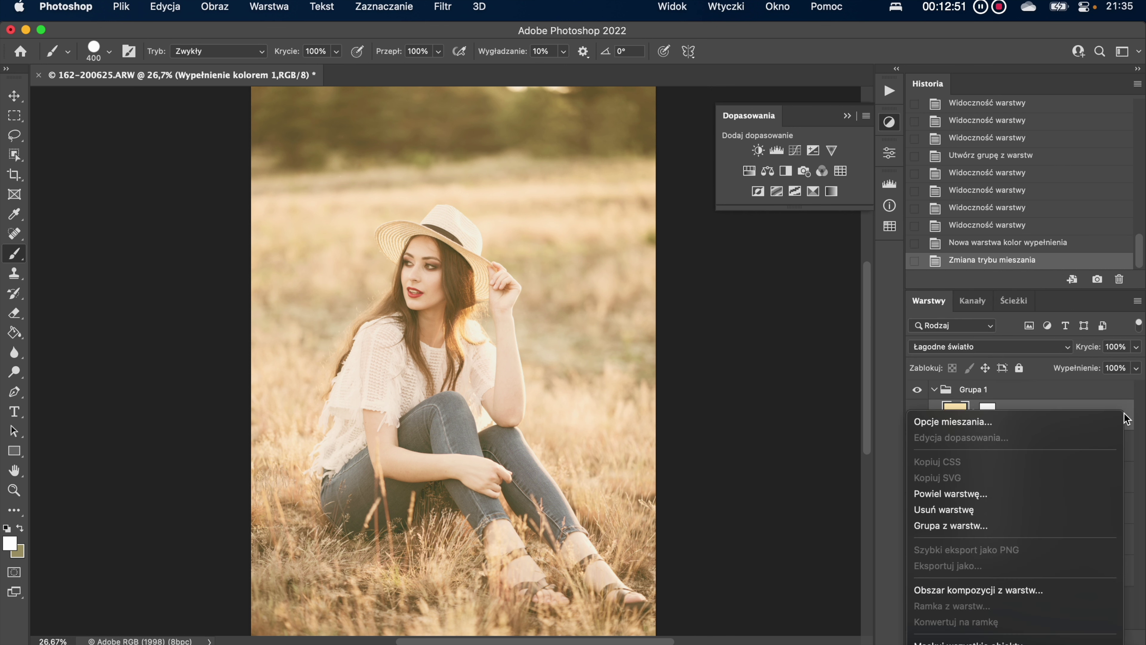
click(1092, 422)
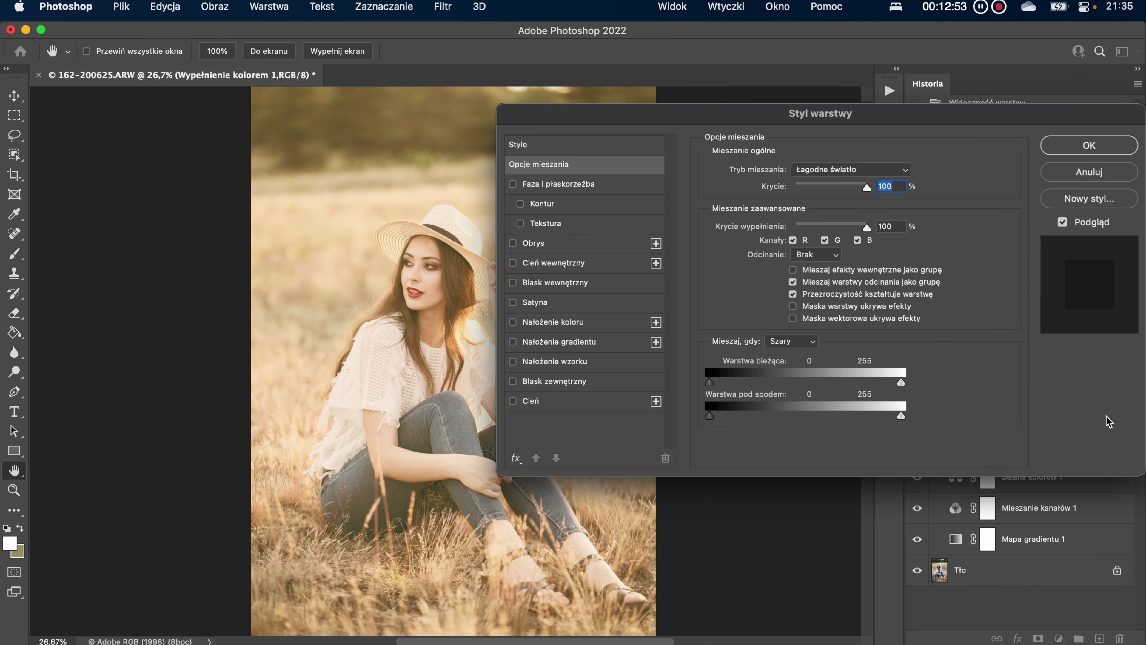
drag(710, 416, 776, 421)
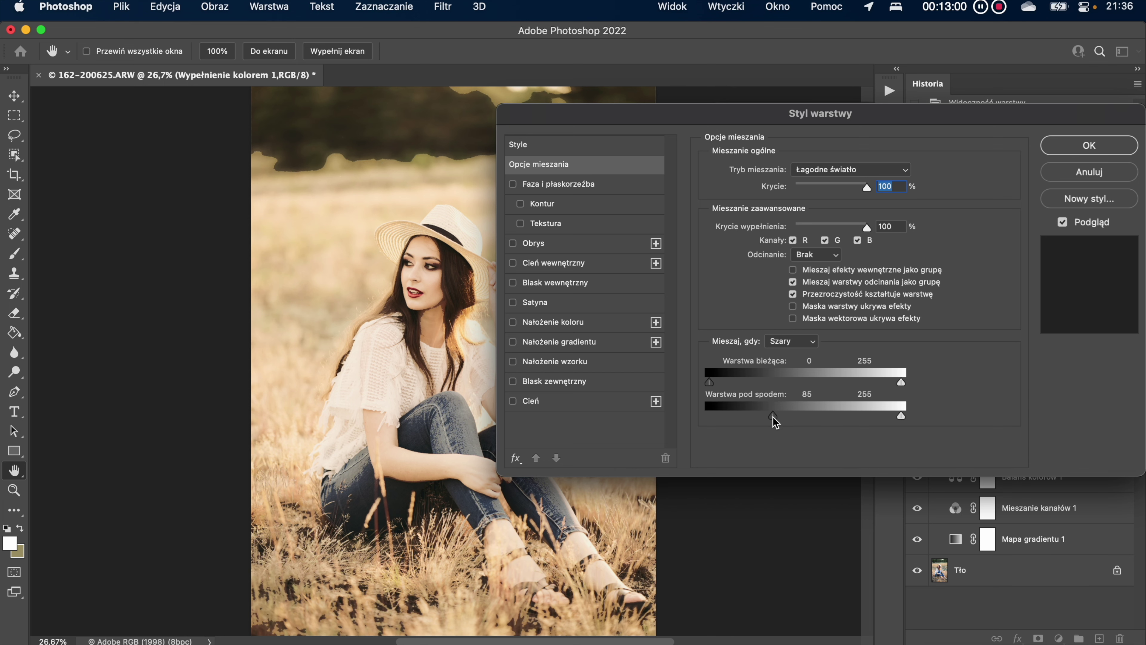
mouse_move(785, 113)
mouse_down()
mouse_move(632, 67)
mouse_move(740, 64)
mouse_up()
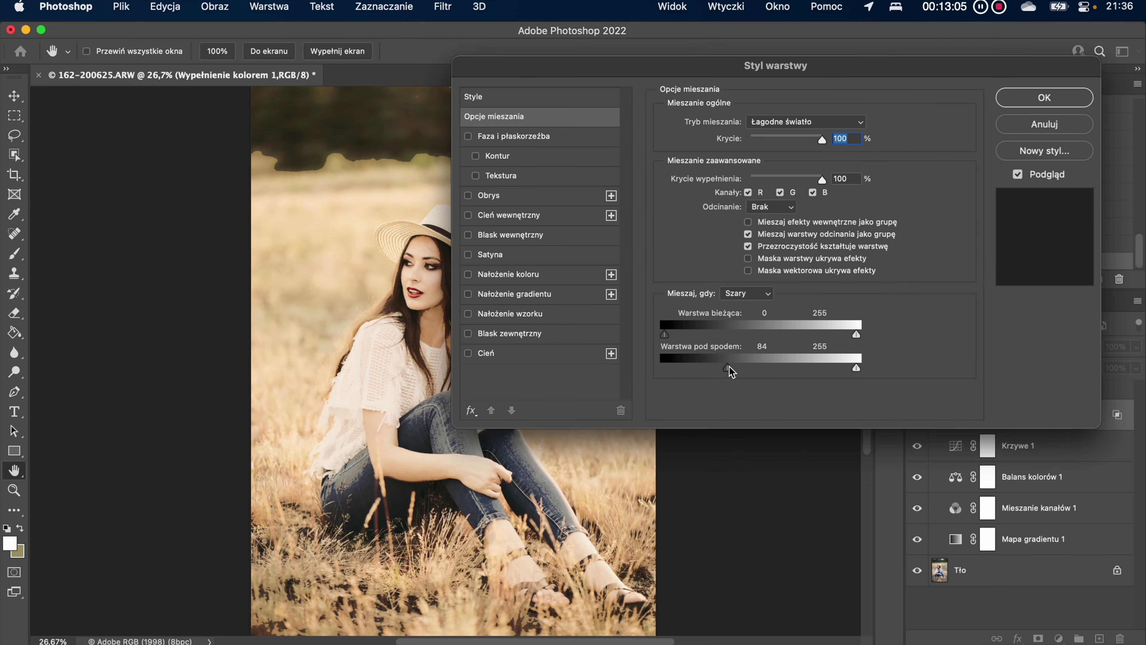
drag(728, 368, 758, 368)
drag(745, 67, 790, 65)
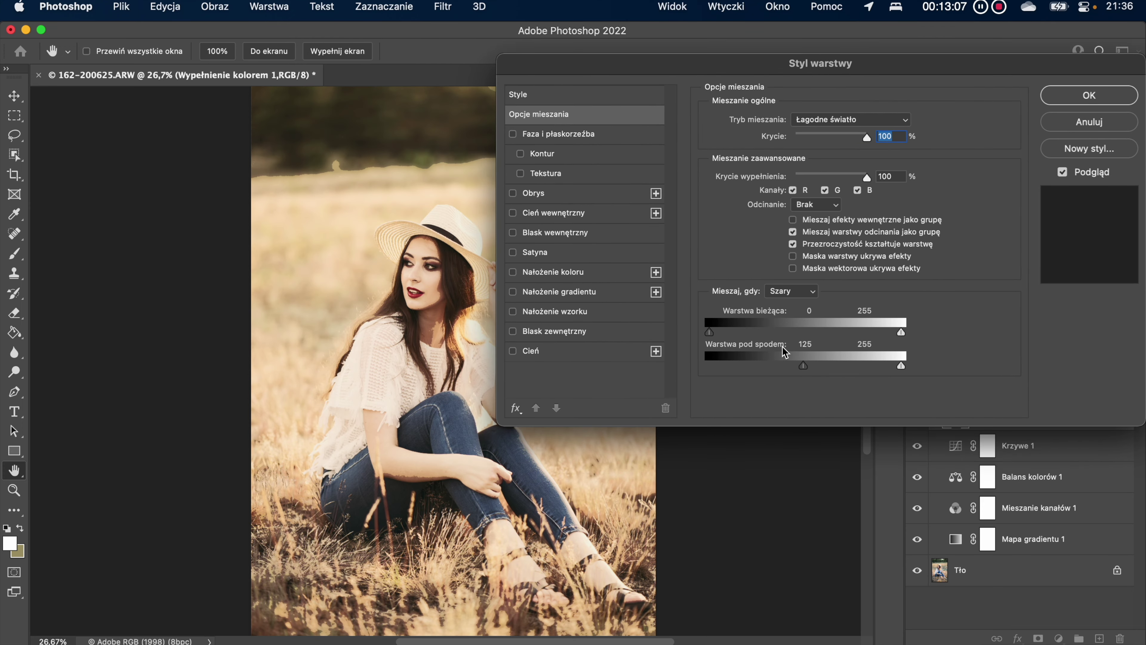
mouse_move(804, 366)
mouse_down()
mouse_move(860, 366)
mouse_move(826, 366)
mouse_move(850, 369)
mouse_up()
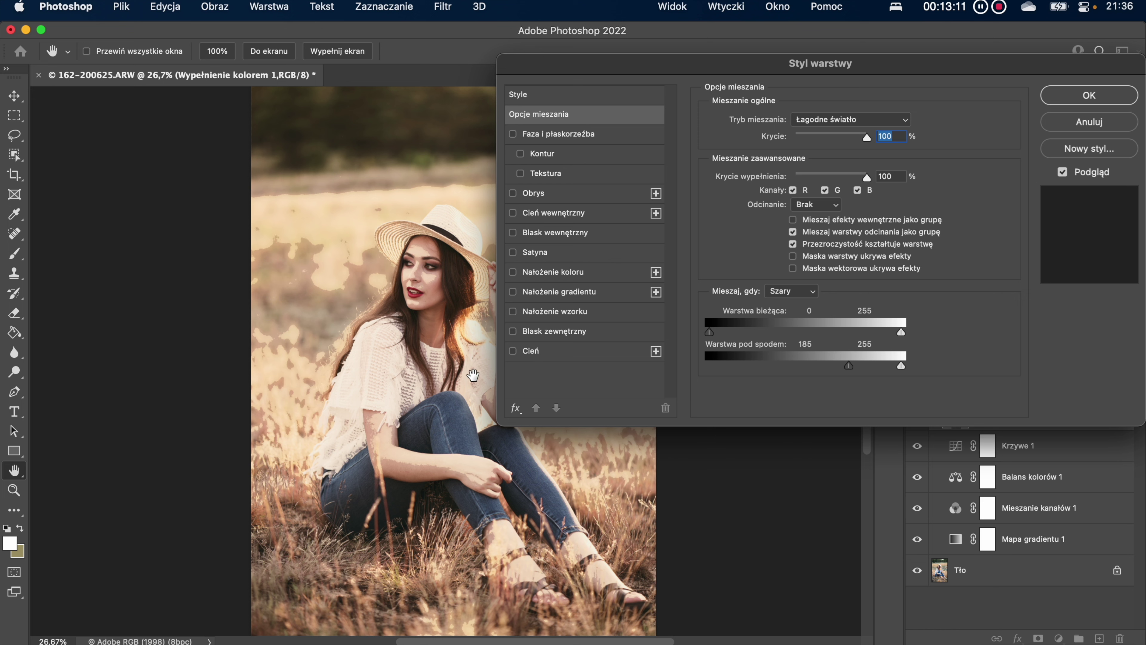
mouse_move(849, 365)
mouse_down()
mouse_move(826, 374)
mouse_move(860, 366)
mouse_move(802, 370)
mouse_move(896, 366)
mouse_move(855, 370)
mouse_up()
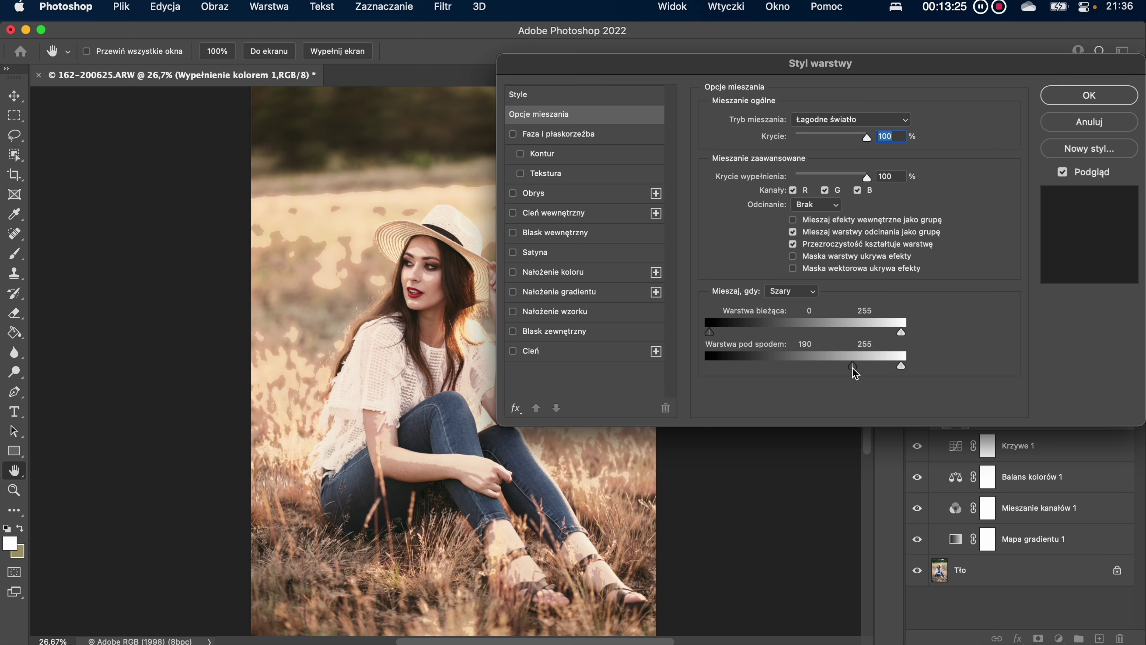
- Alt-split the underlying black slider into a soft 130–200 range, apply, and set opacity to 0%
key(alt)
drag(844, 375, 852, 374)
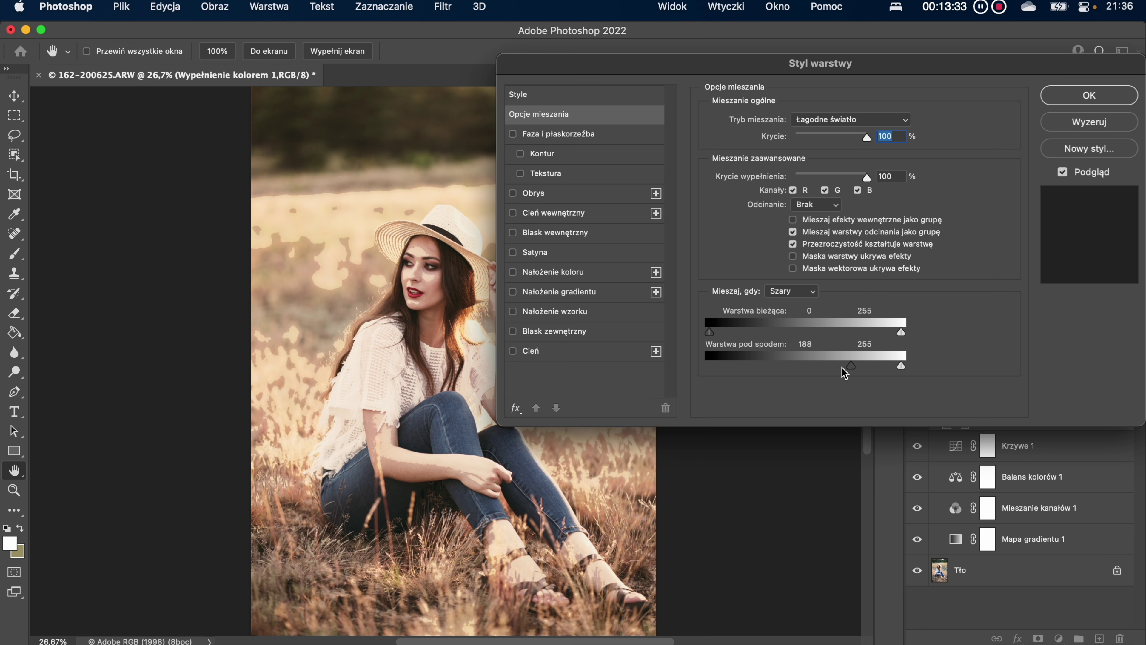
drag(846, 374, 856, 374)
mouse_move(853, 371)
mouse_down()
mouse_move(810, 371)
mouse_move(862, 373)
mouse_up()
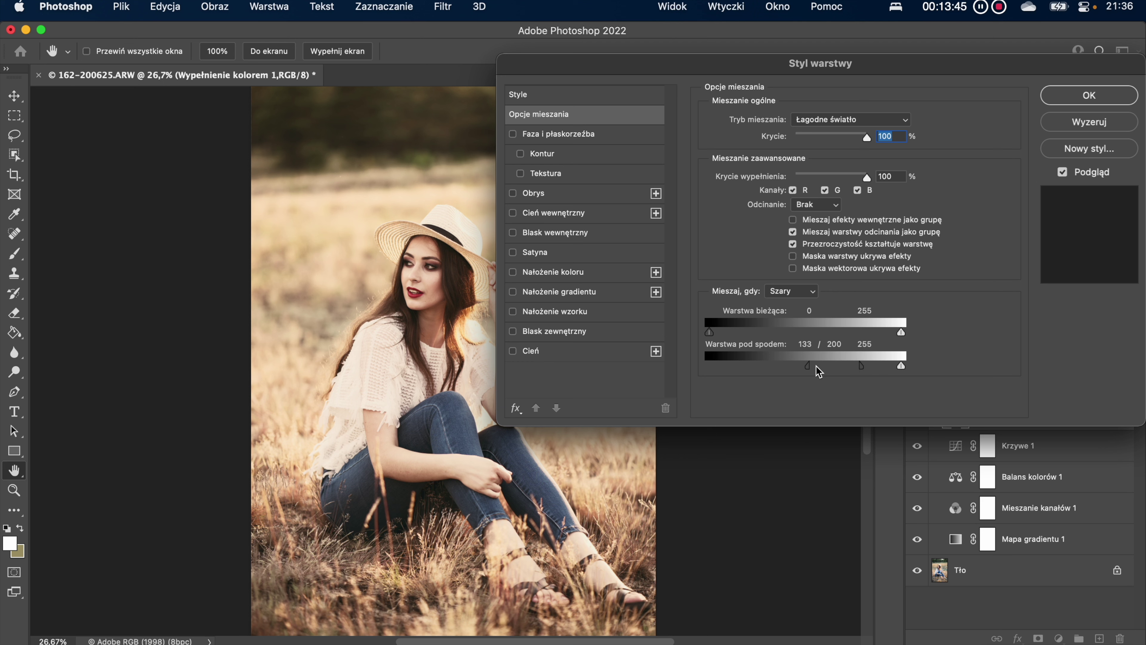
mouse_move(809, 366)
mouse_down()
mouse_move(845, 369)
mouse_move(808, 369)
mouse_up()
click(1113, 100)
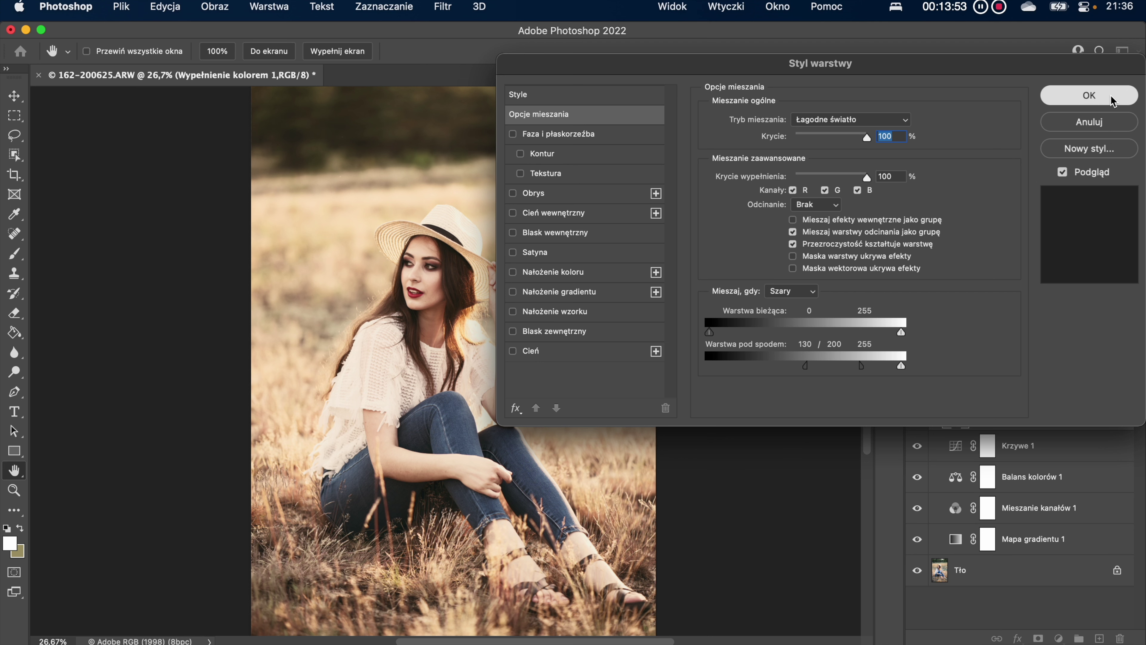
drag(1088, 349, 925, 348)
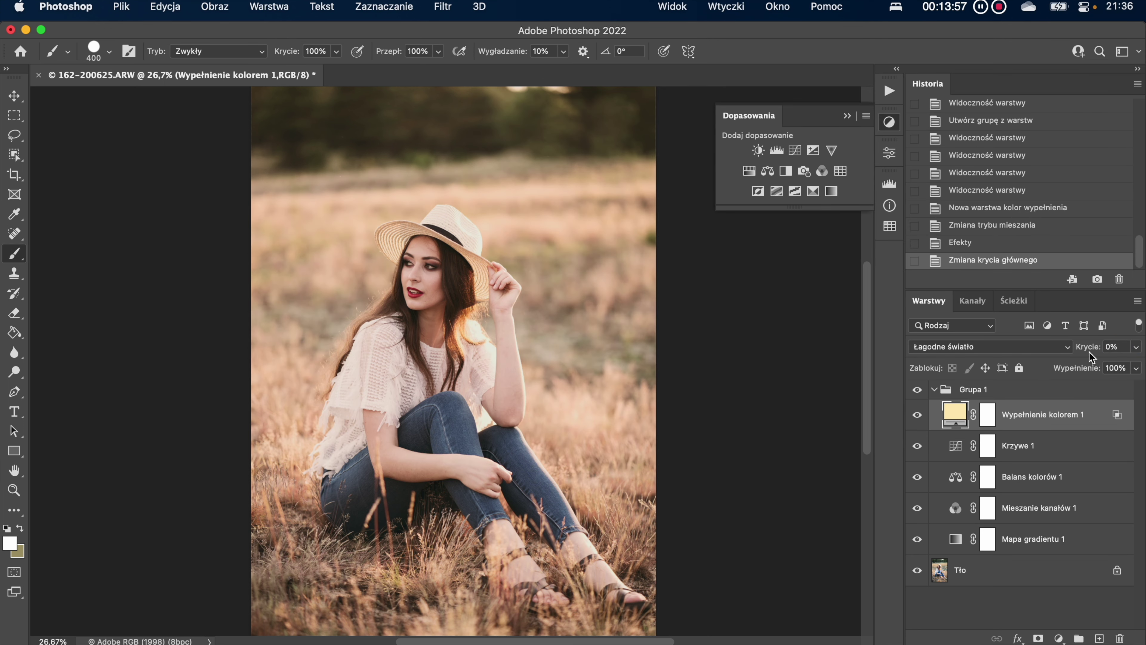
- Raise the cream fill layer's opacity to 33% and toggle it off and on to compare
drag(1089, 352, 1117, 352)
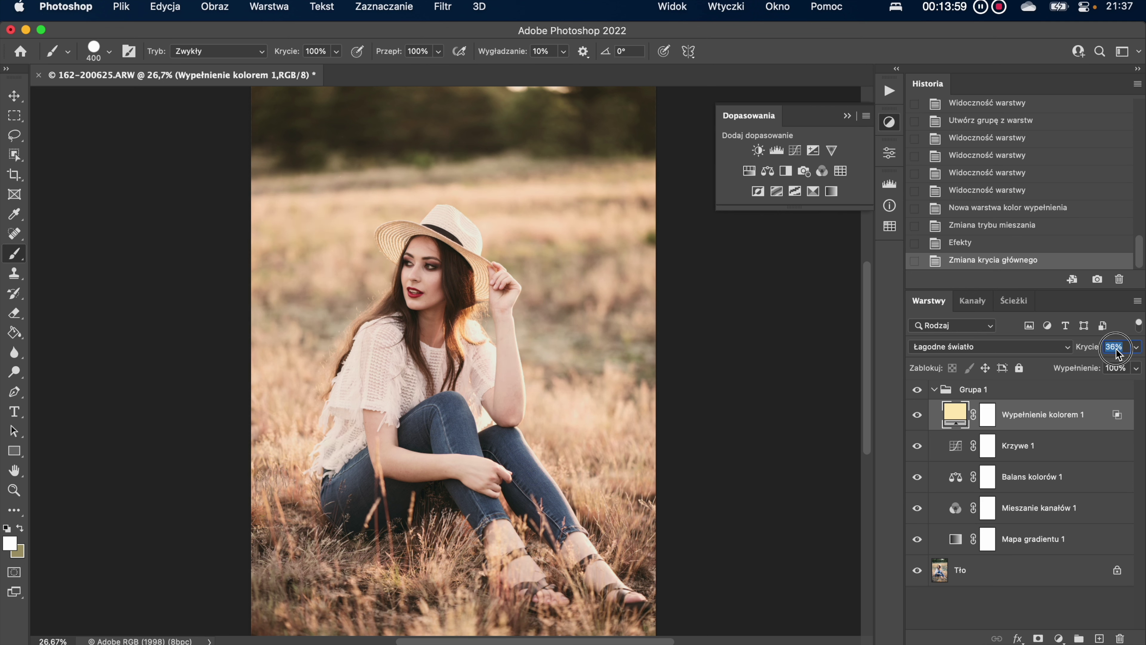
click(1114, 349)
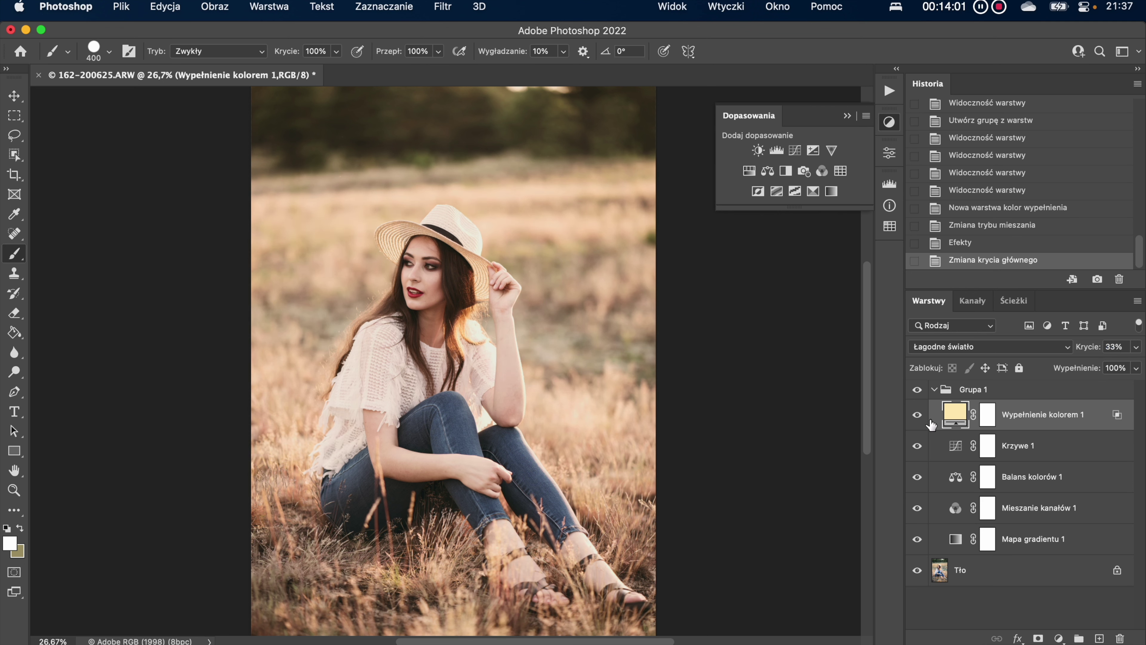
click(918, 416)
click(917, 415)
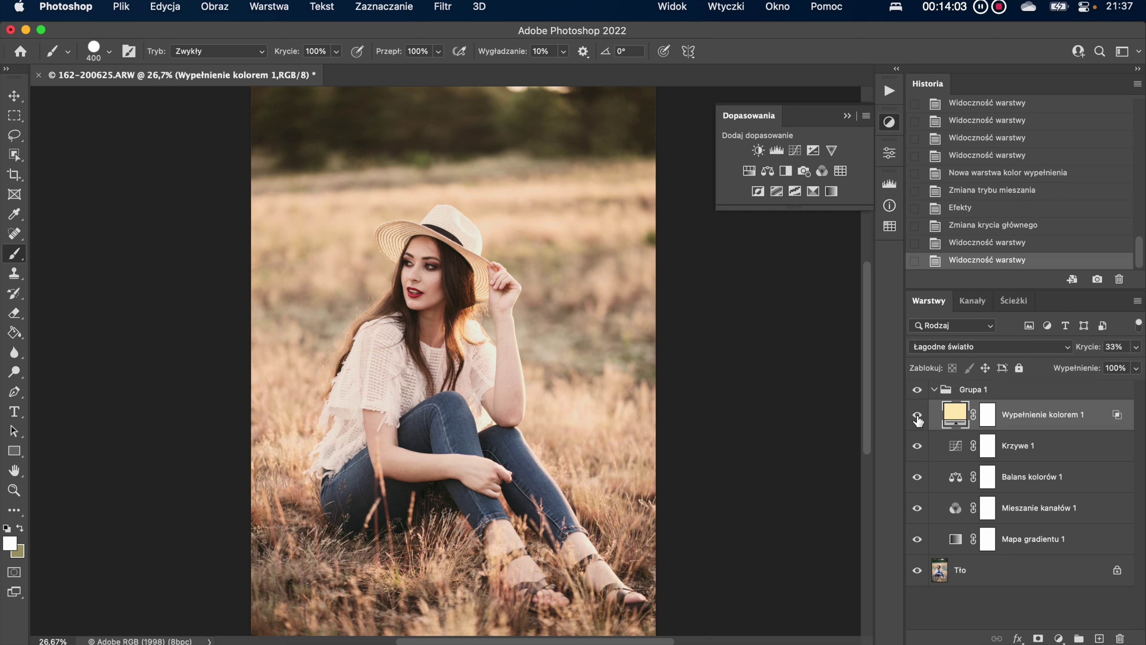
click(918, 416)
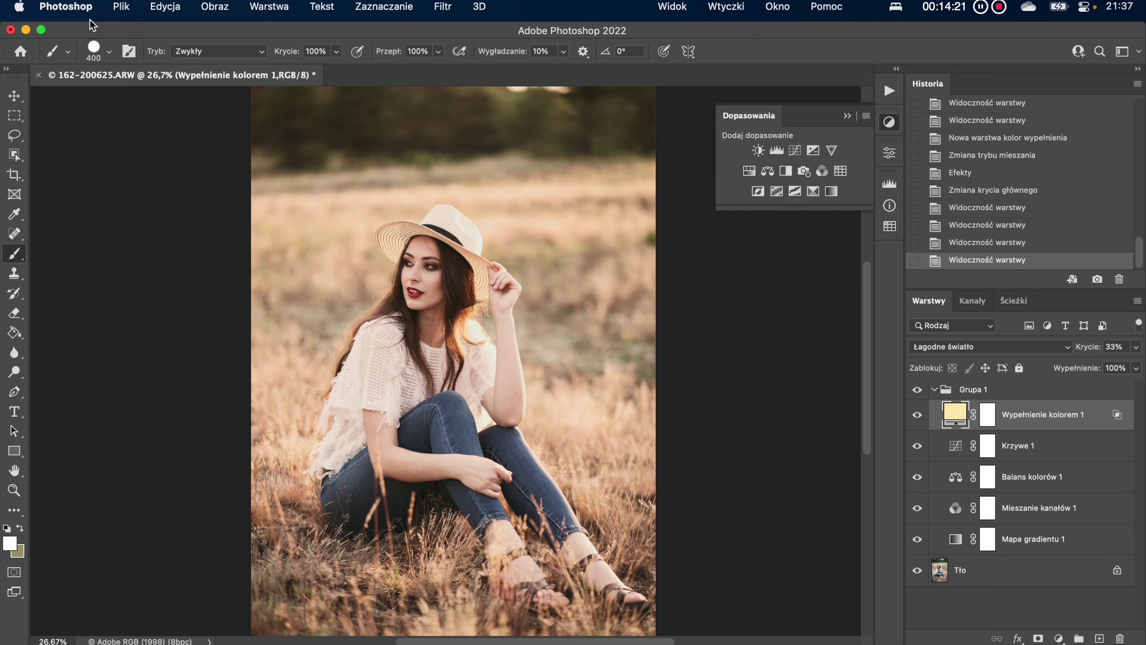
- Start a Color Lookup Tables export with a description entered and CUBE format kept checked
click(126, 9)
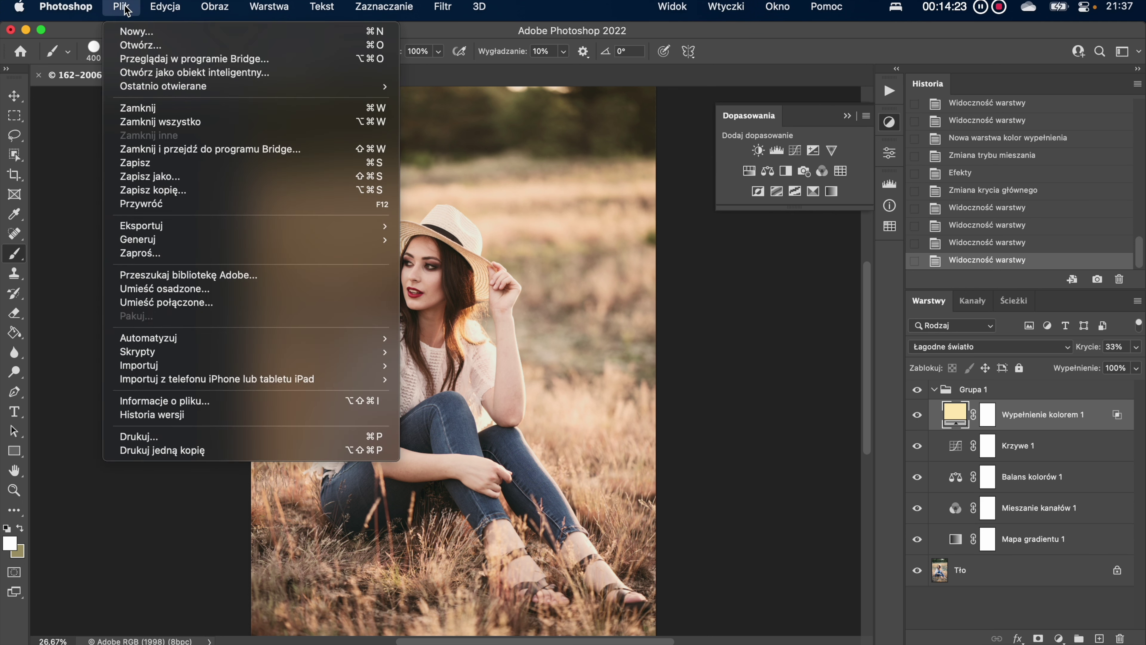
mouse_move(142, 225)
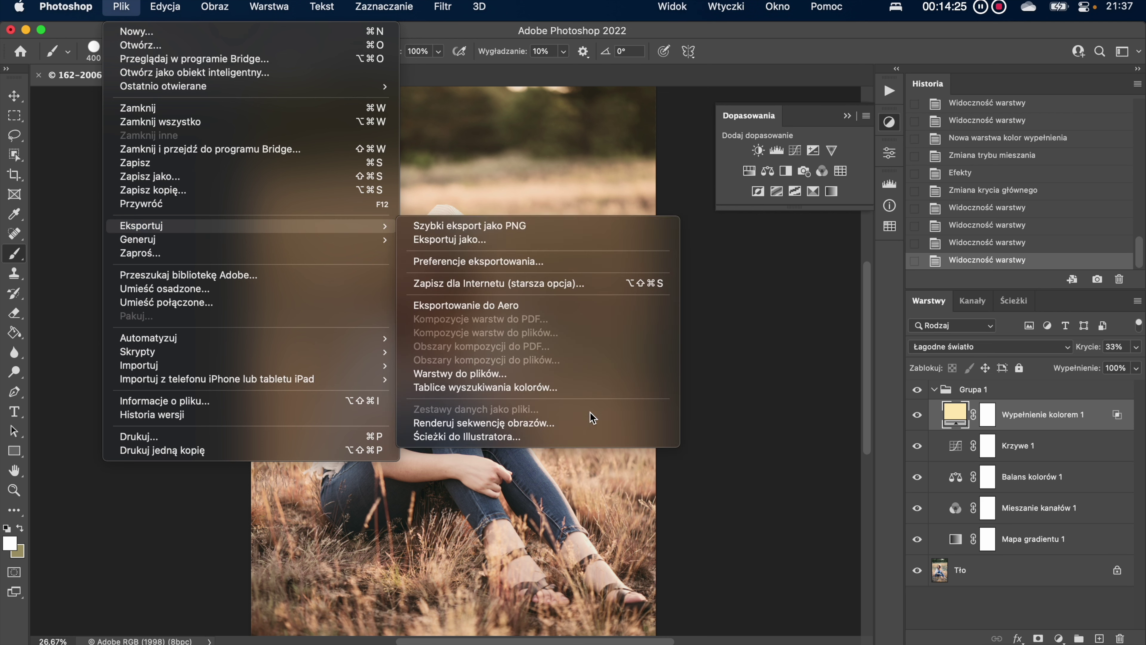
click(579, 388)
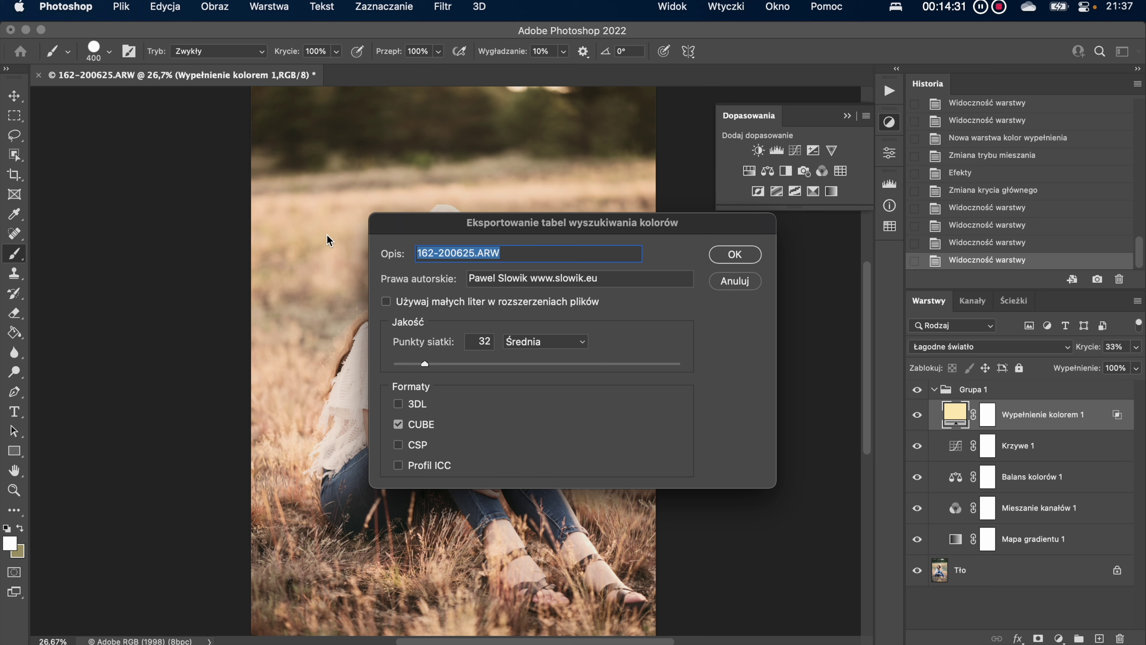
text(Słowik ciepły)
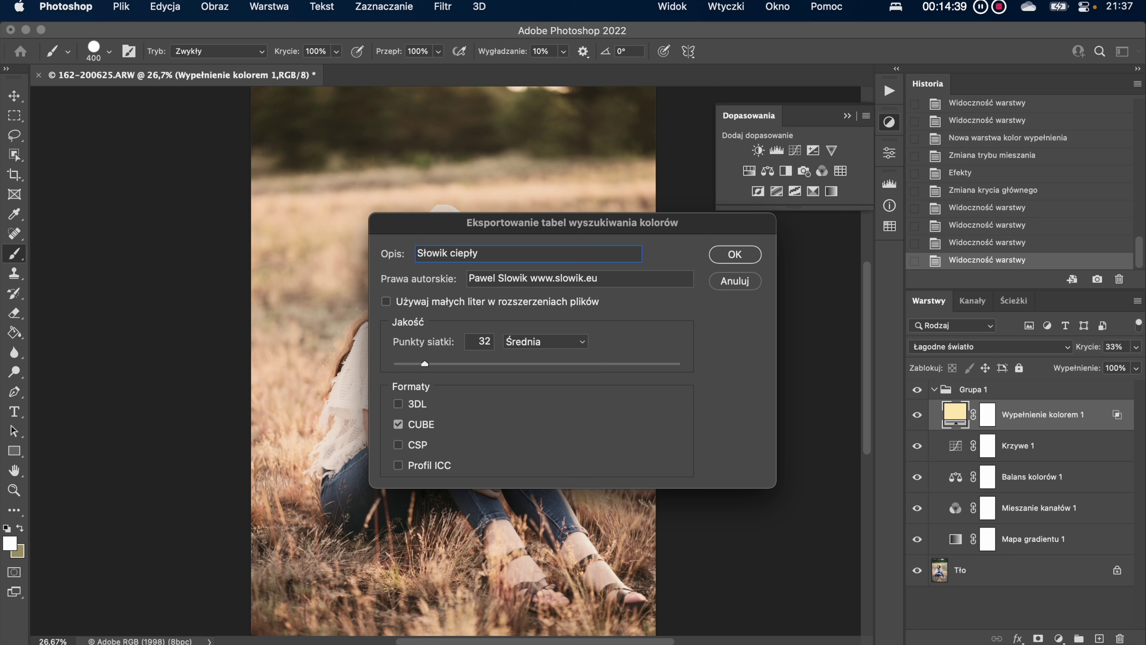
click(582, 280)
click(738, 255)
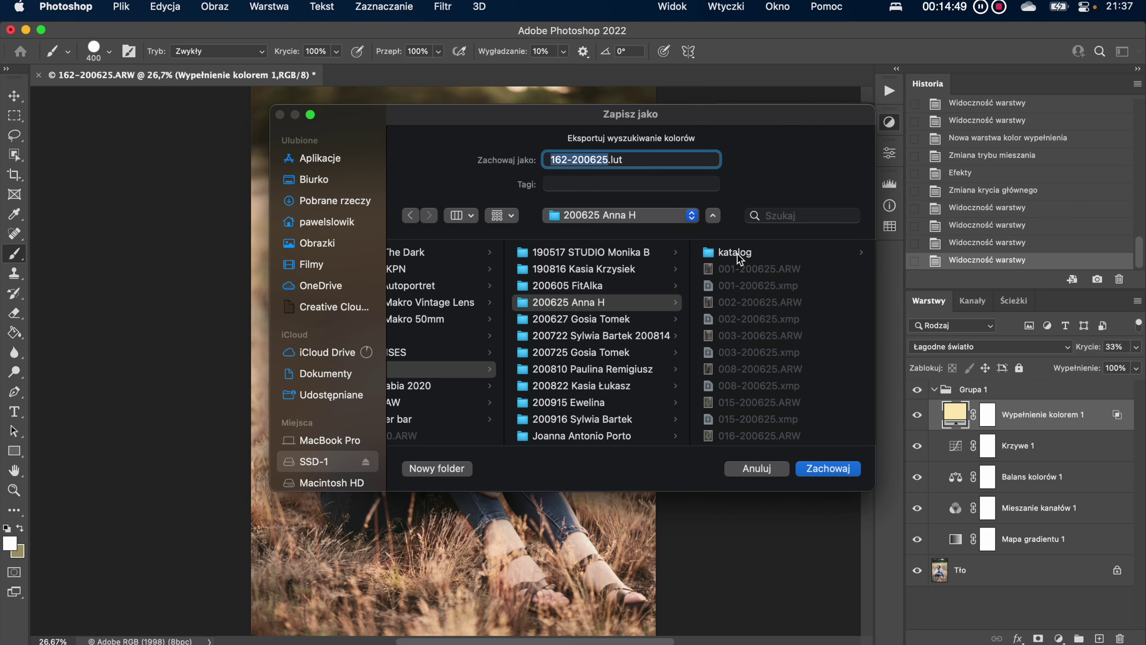
- Save the lookup table to the Desktop as 'Ciepły'
click(331, 180)
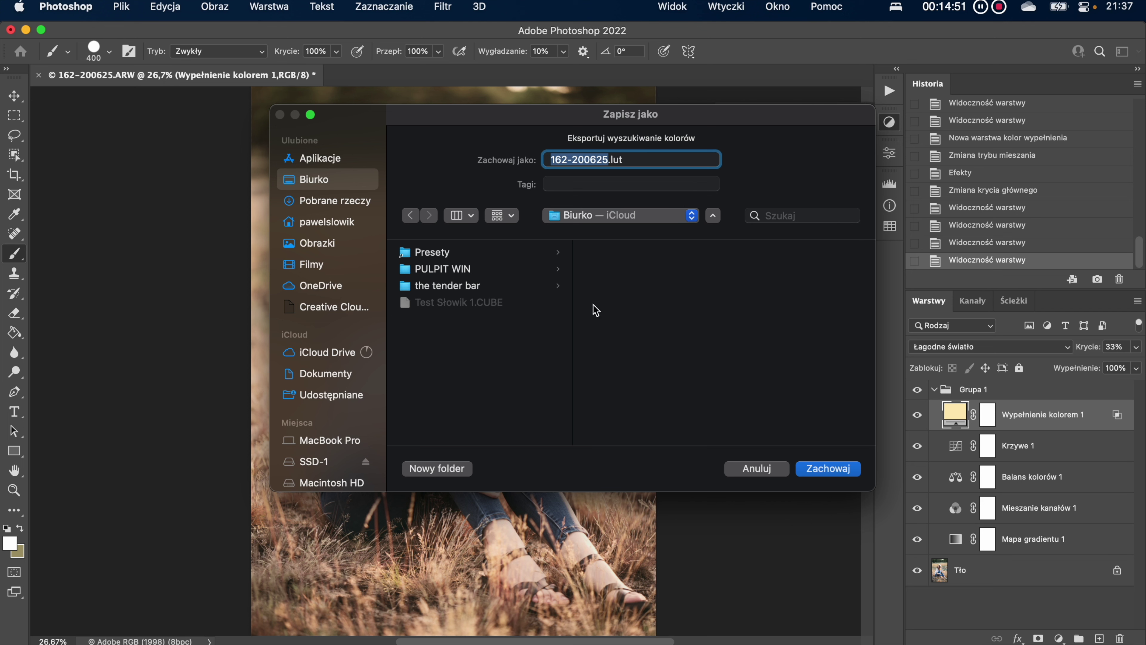
text(Cie)
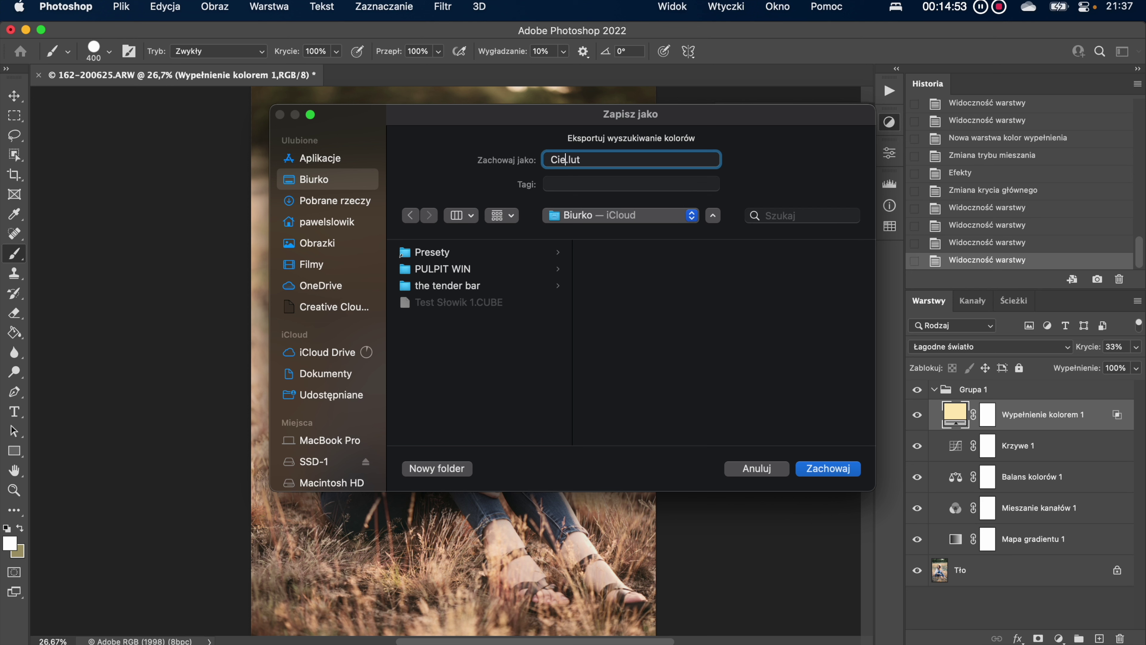
text(pły)
click(841, 470)
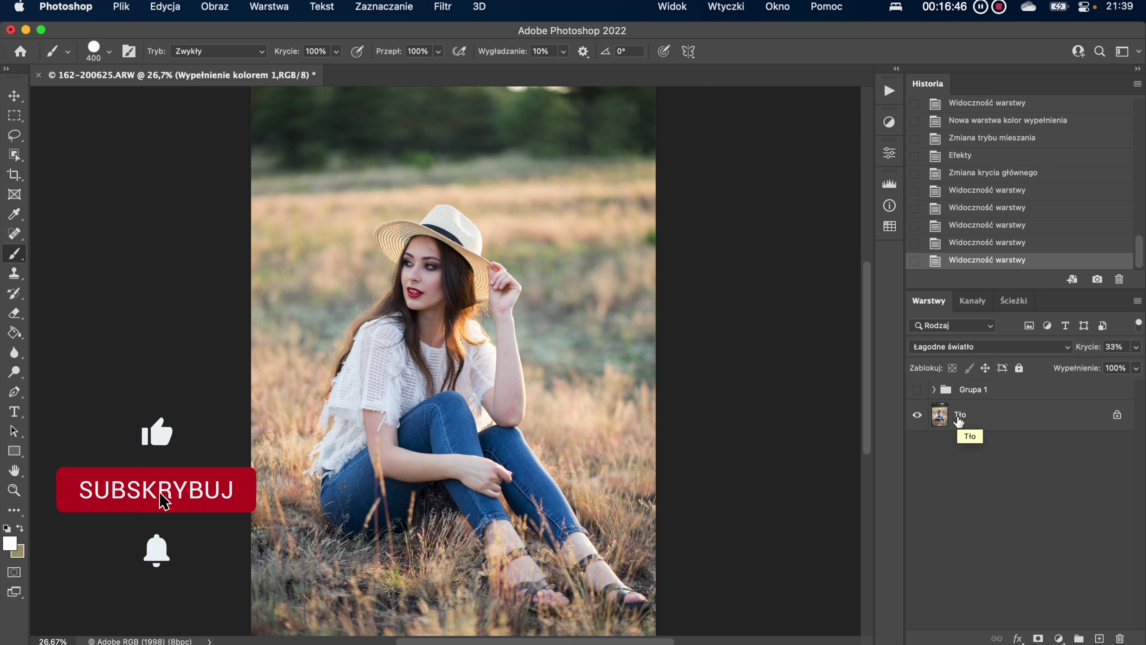
- Add a Color Lookup layer above Tło that loads the Ciepły.CUBE 3D LUT file
click(963, 428)
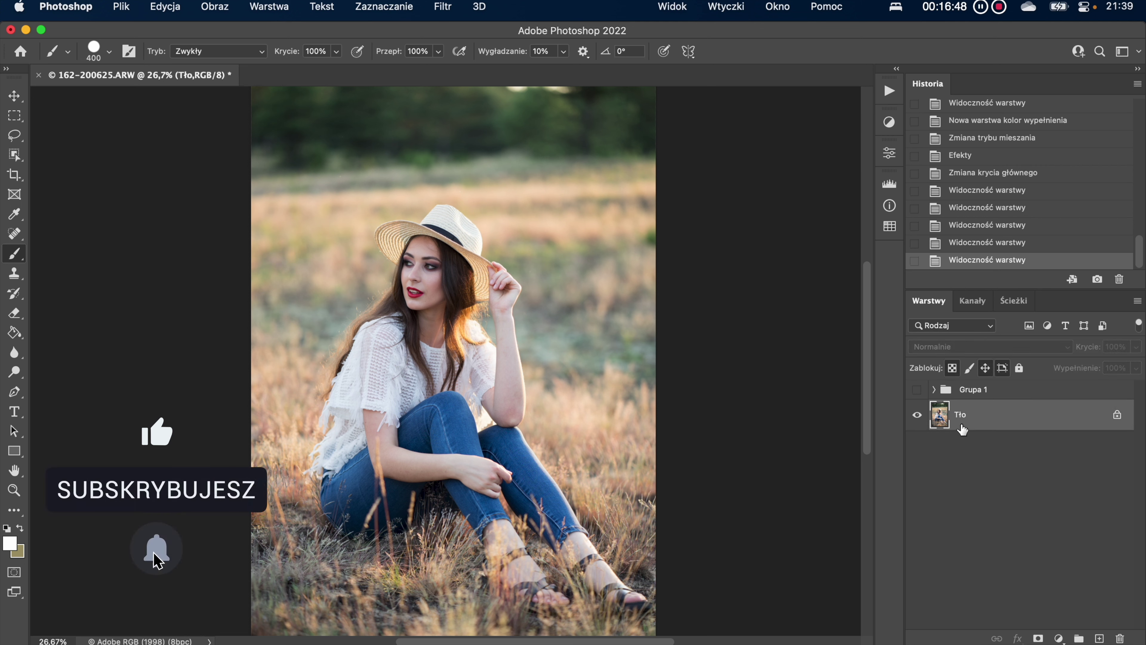
click(893, 126)
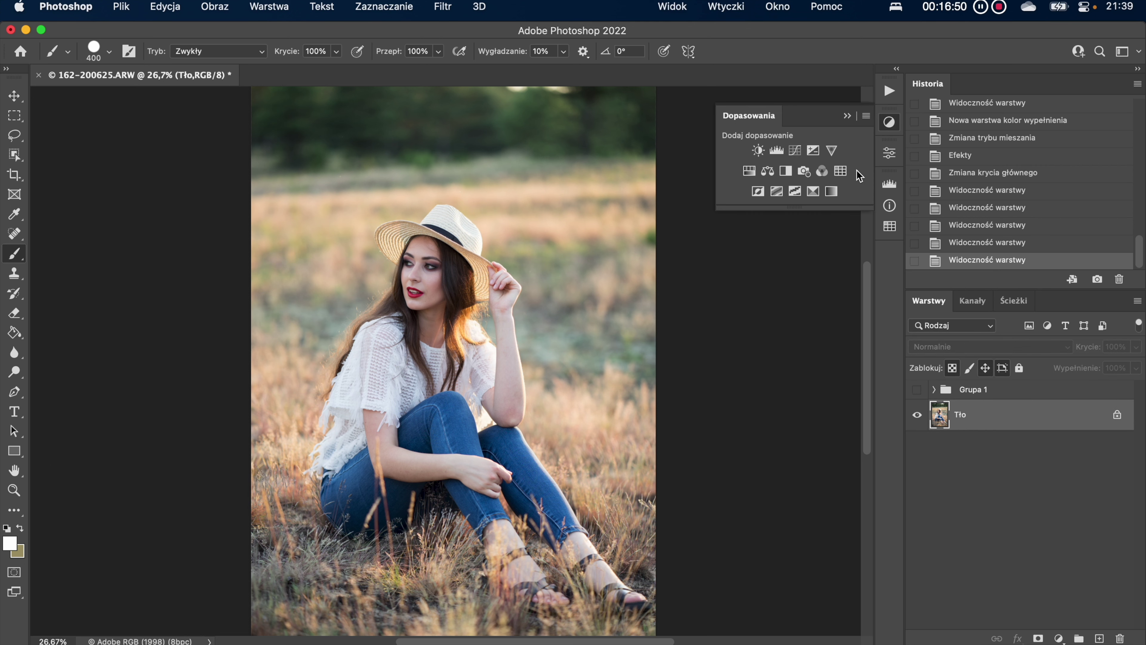
click(841, 174)
click(813, 199)
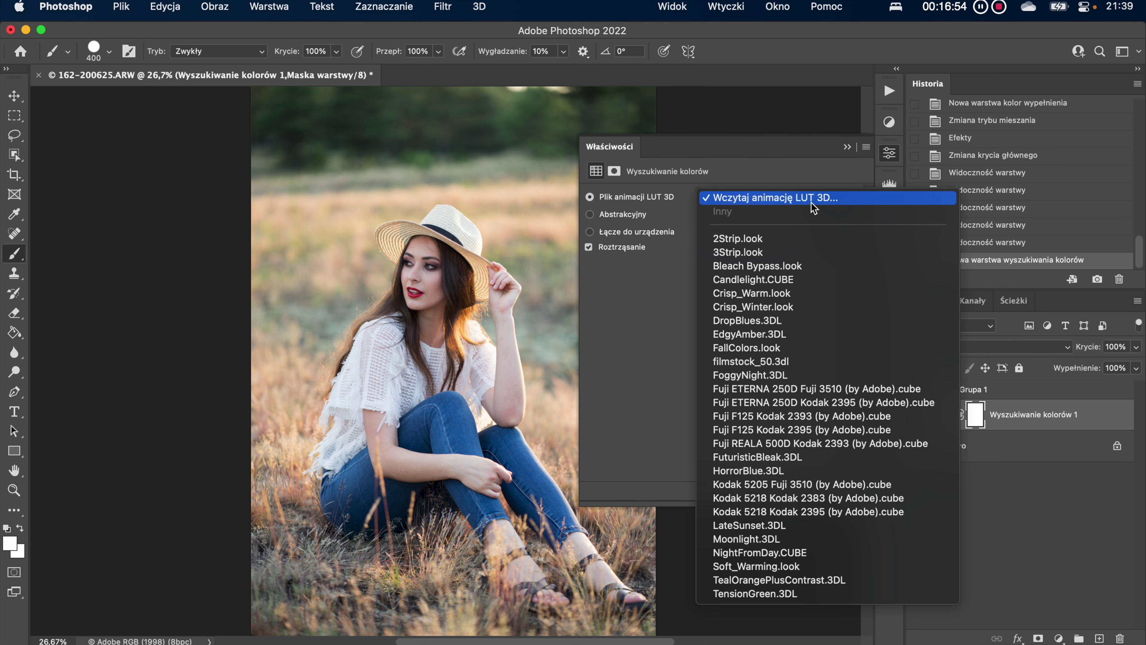
click(815, 199)
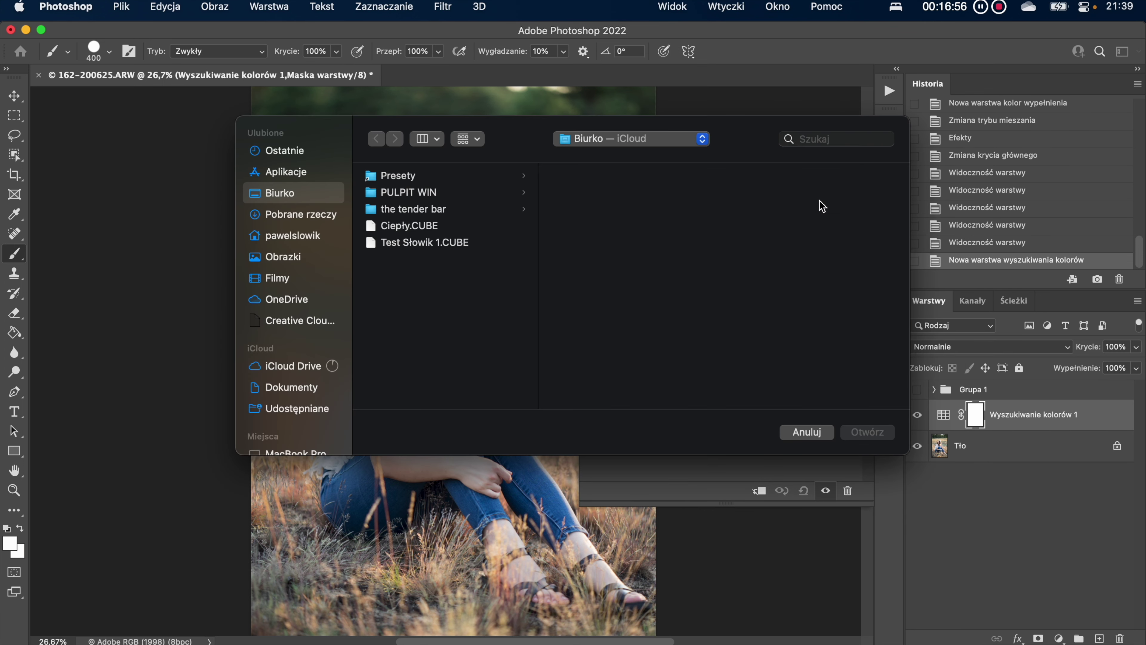
click(426, 235)
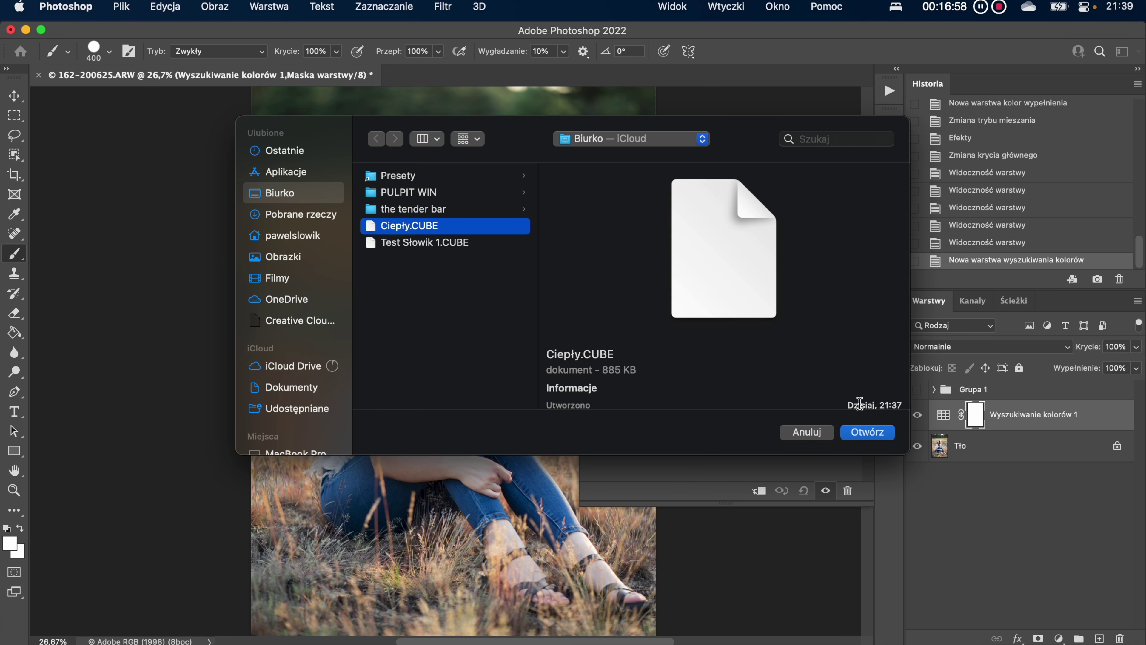
click(868, 433)
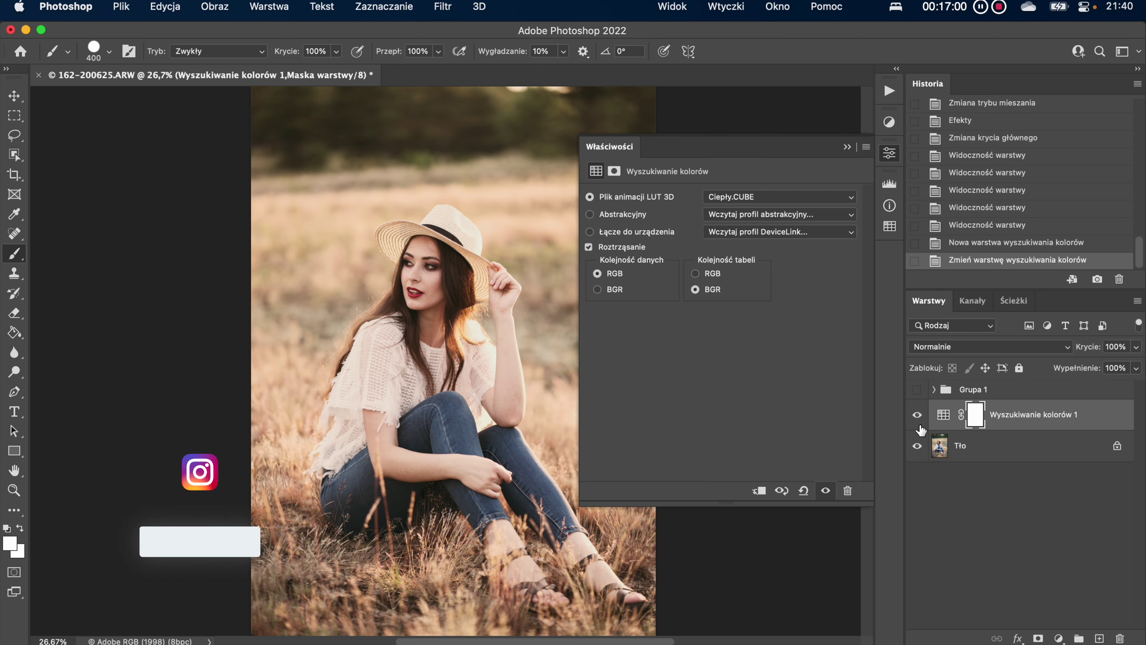
- Close Properties and switch between the Ciepły lookup layer and the Grupa 1 grade to compare
click(890, 152)
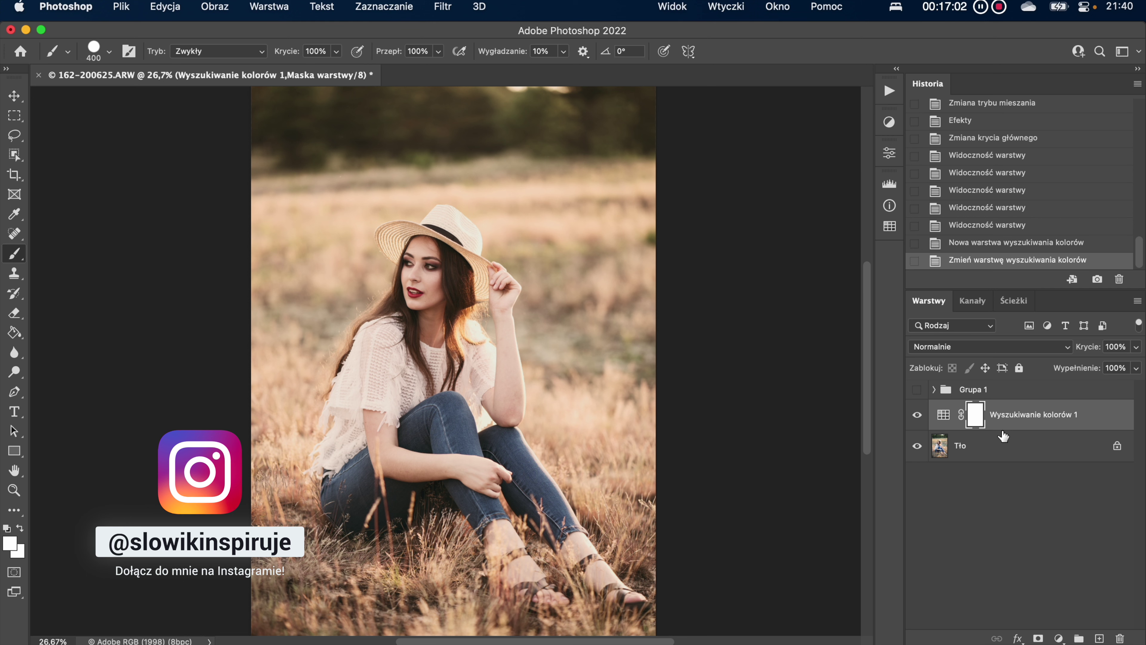
click(917, 414)
click(917, 389)
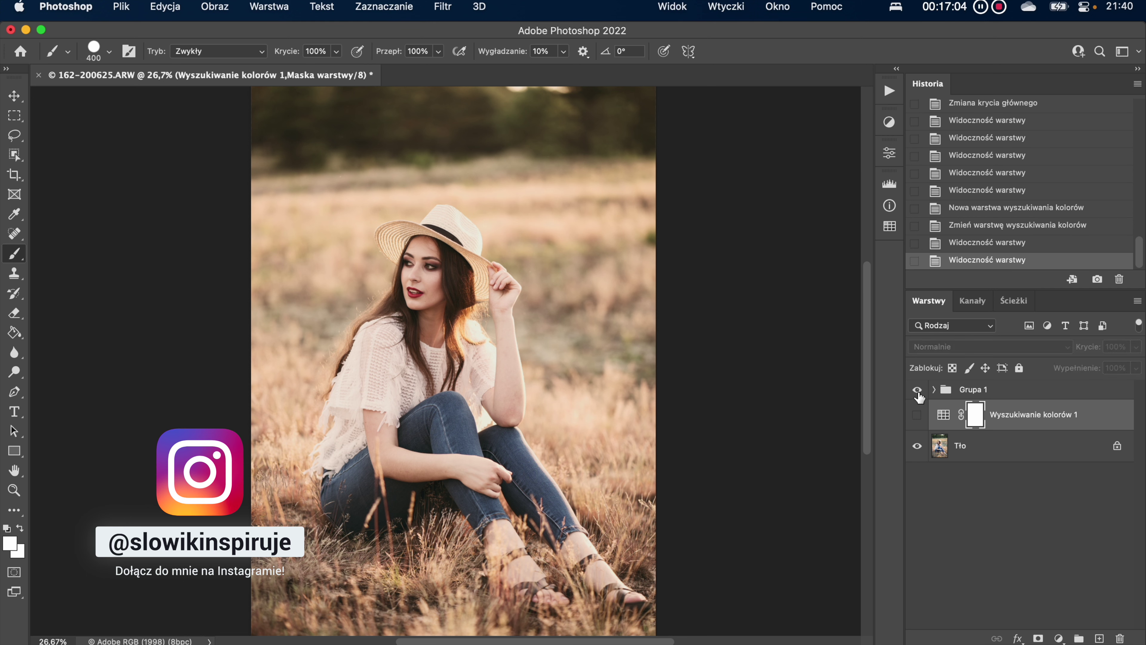
click(933, 389)
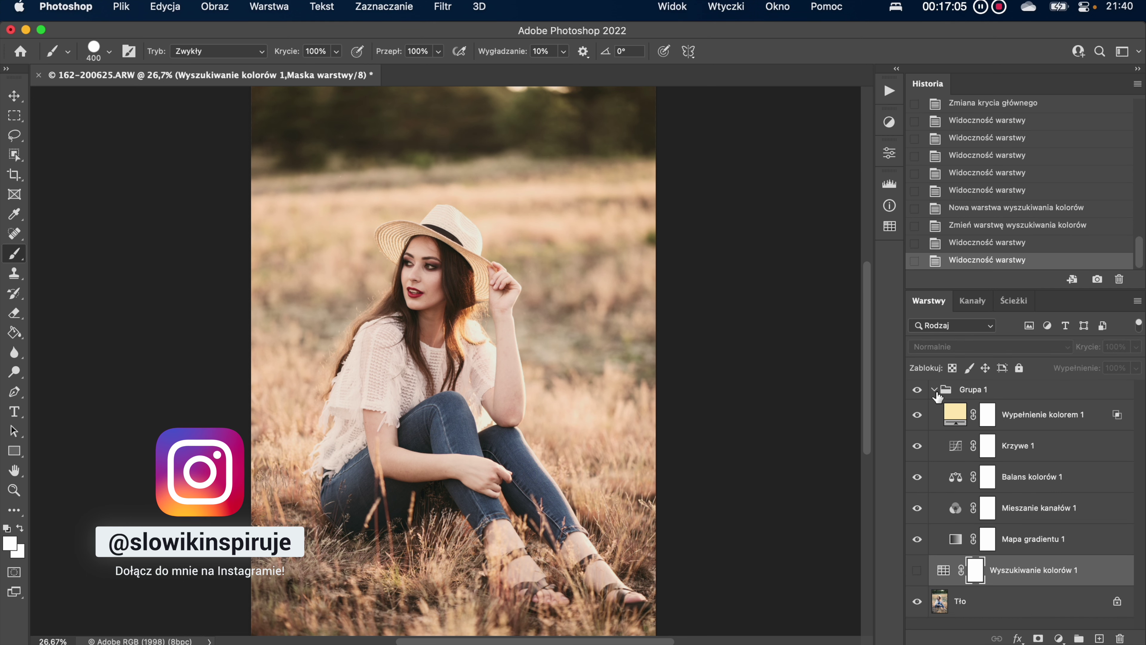
click(917, 389)
click(917, 570)
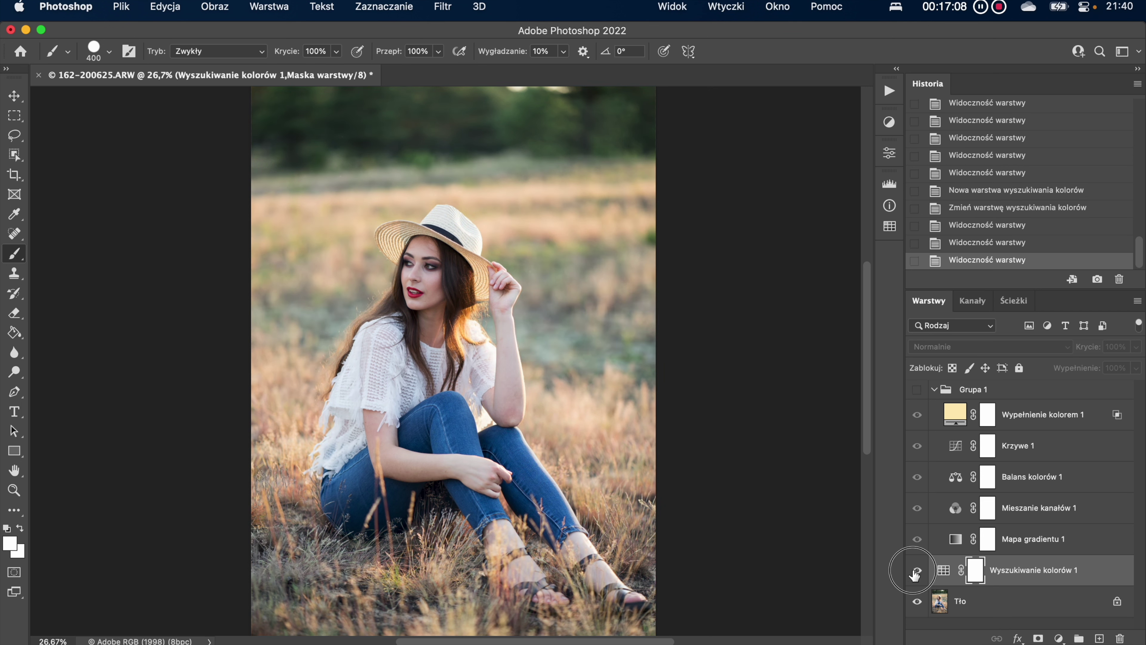
click(949, 576)
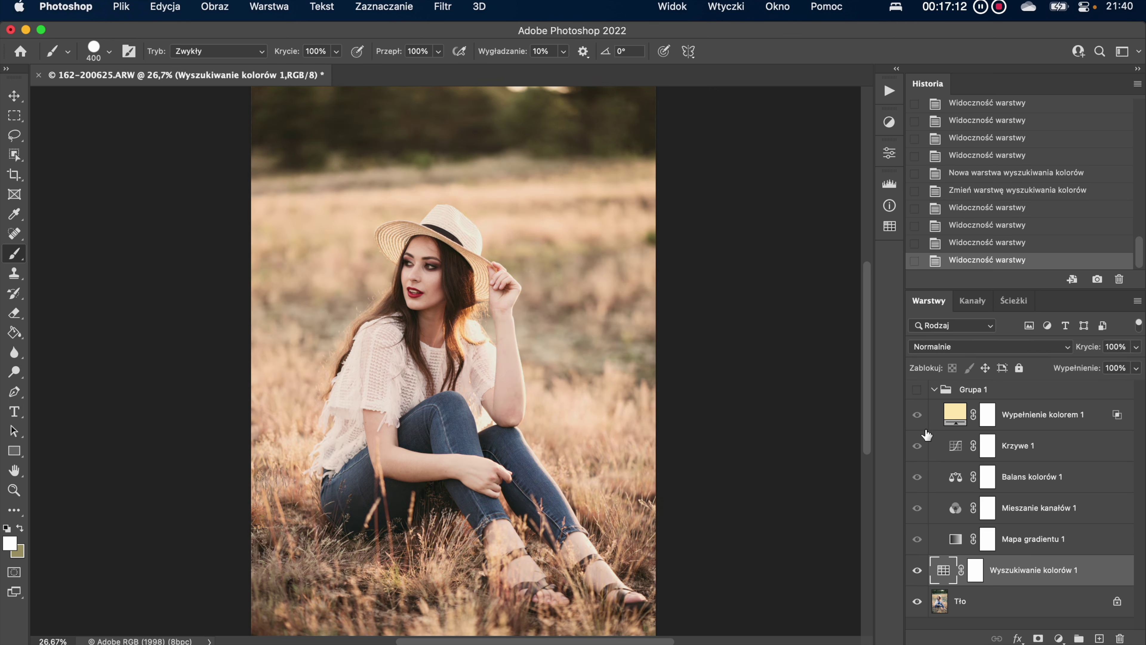
- Compare once more, then collapse Grupa 1, hide both grades and select the Tło layer
click(918, 570)
click(918, 390)
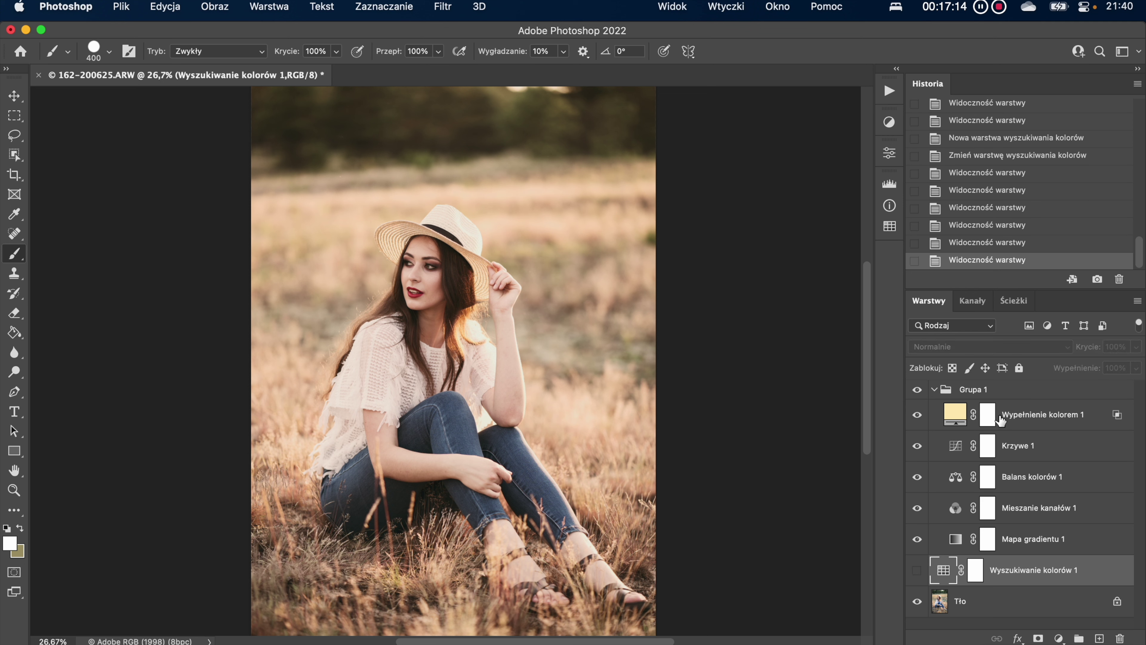
click(918, 389)
click(917, 570)
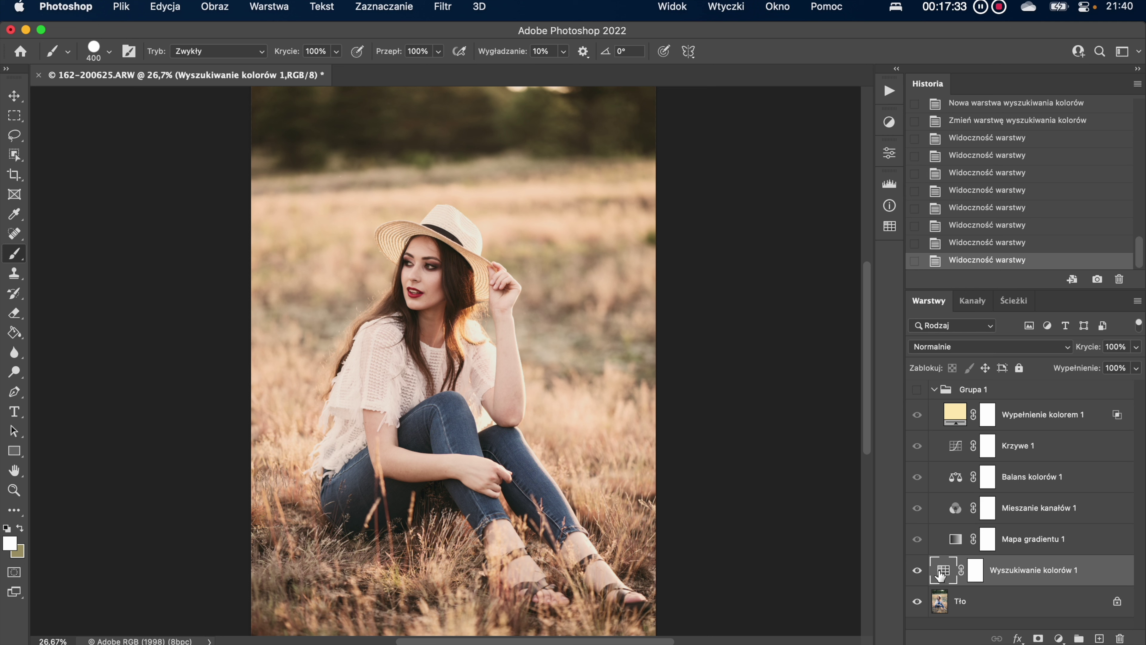
click(935, 389)
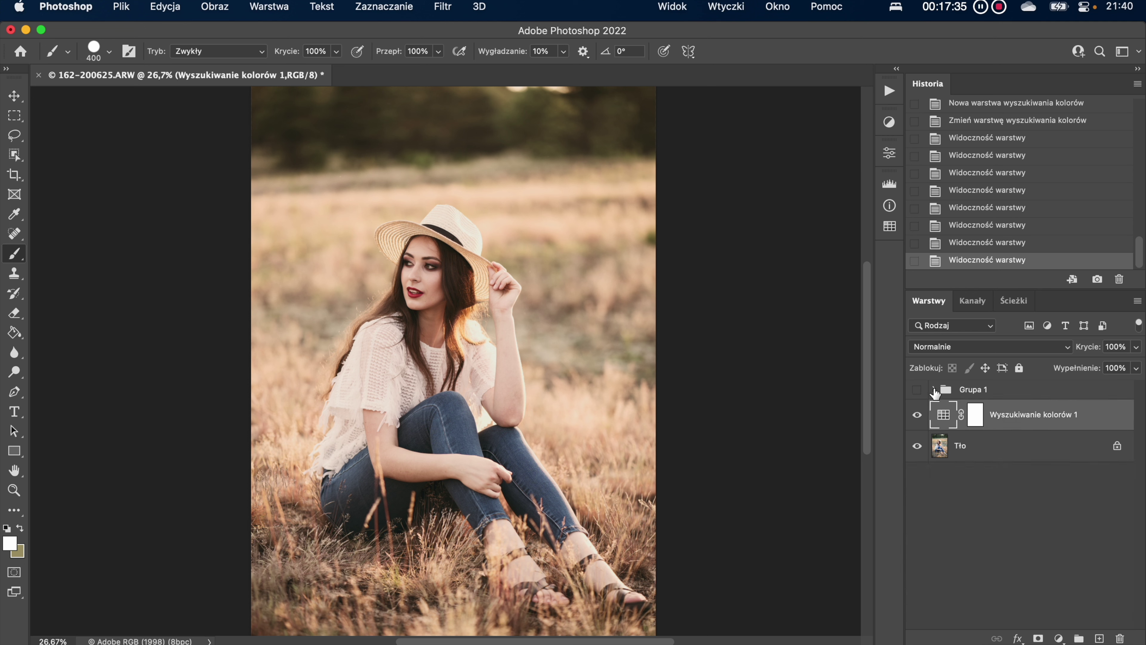
click(917, 414)
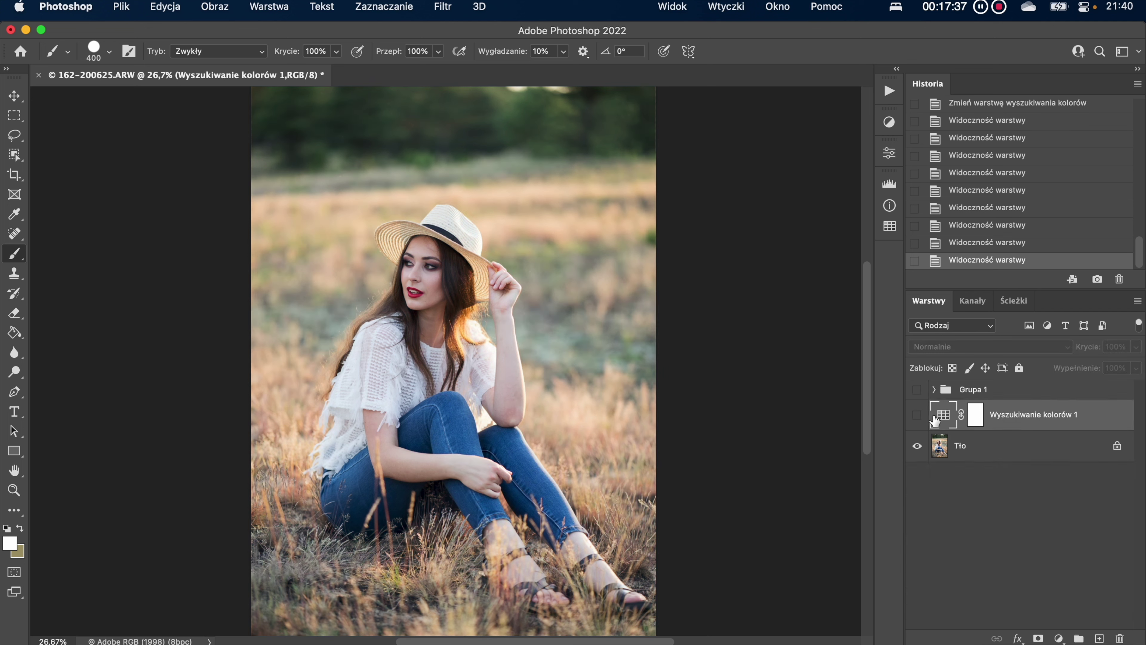
click(944, 450)
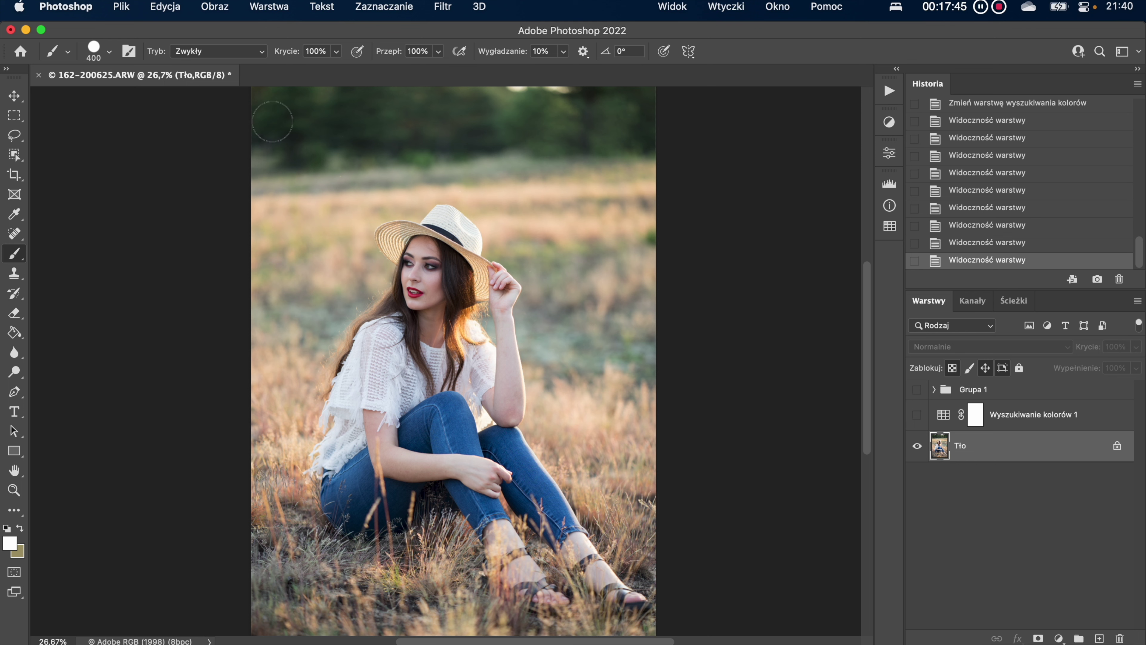
- Open the portrait in the Camera Raw filter and browse all available profiles
click(444, 8)
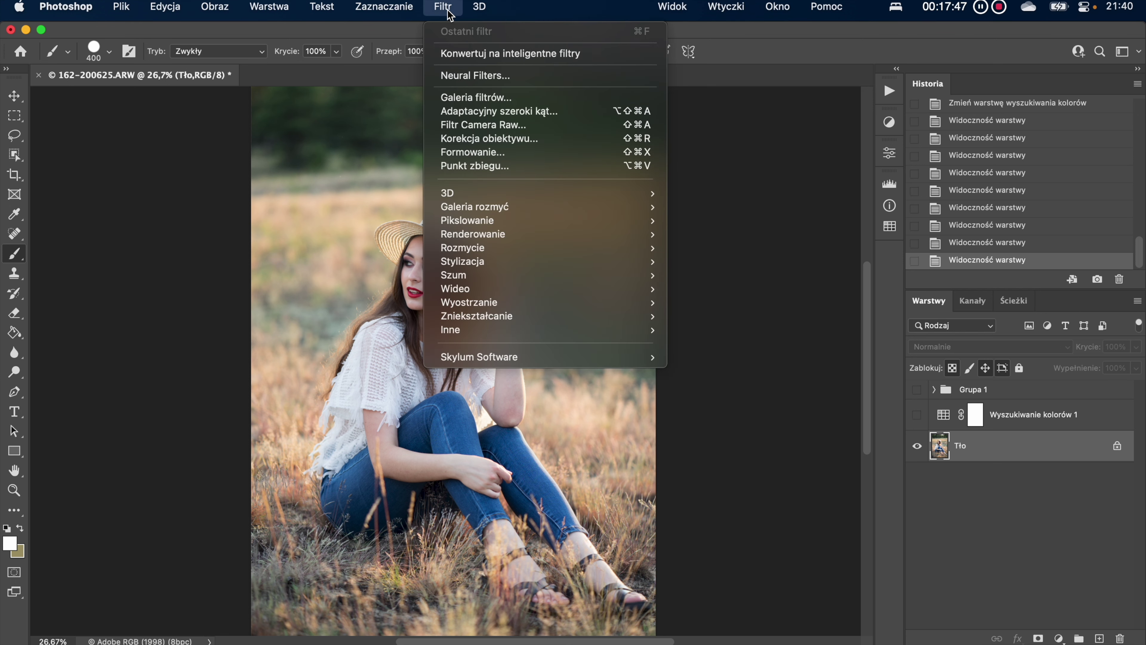
click(493, 127)
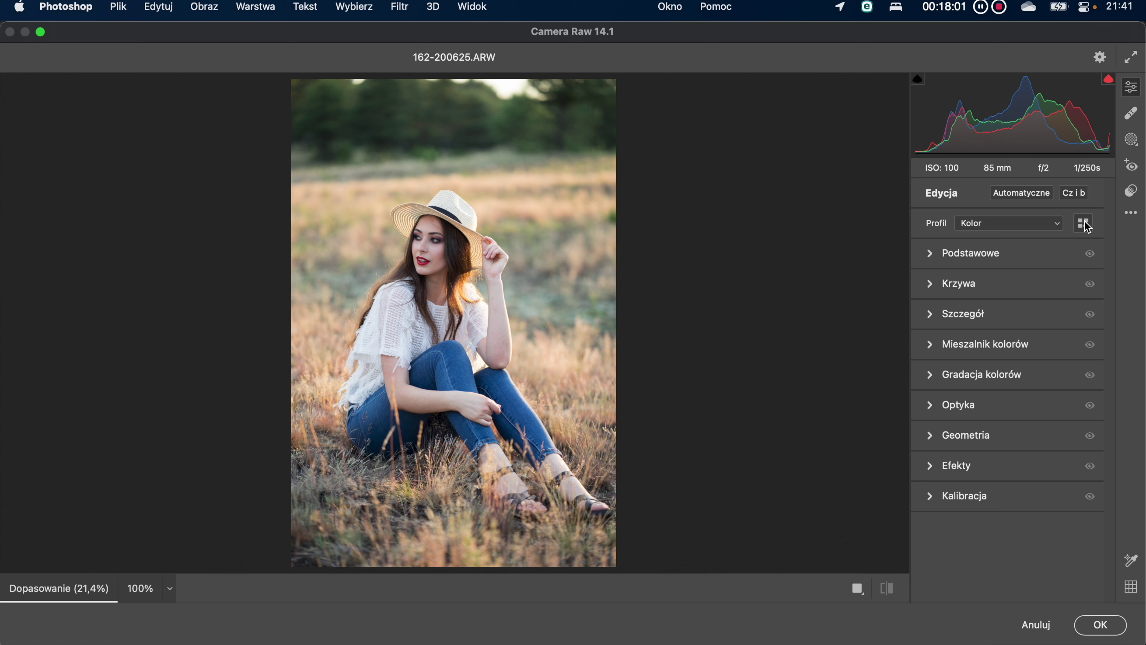
click(1053, 224)
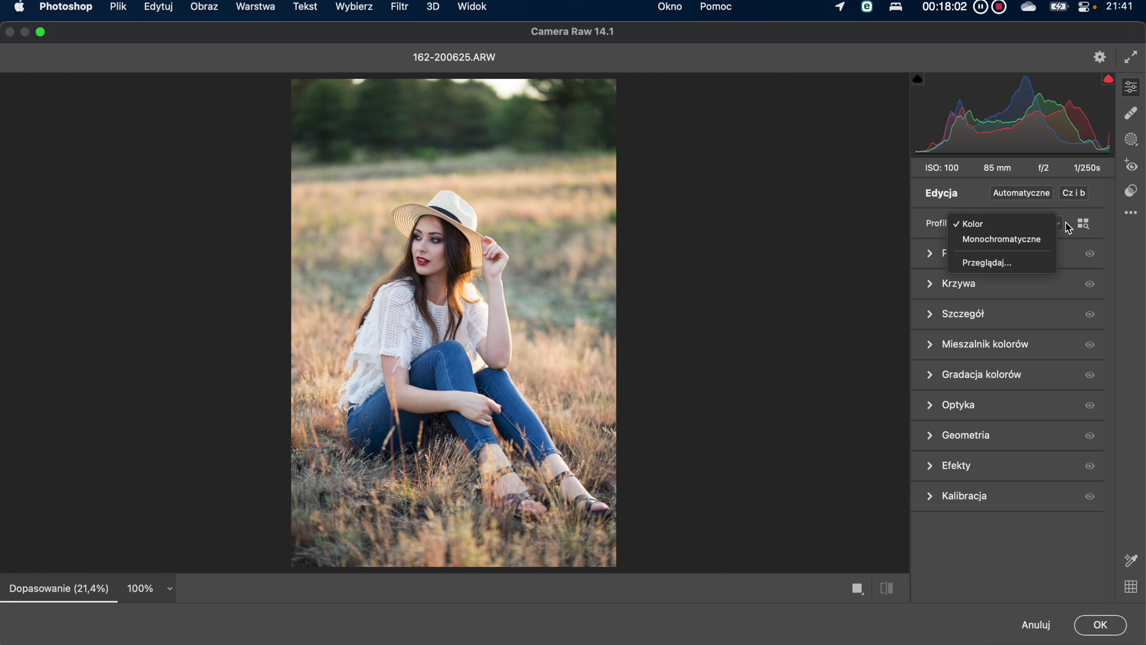
click(1006, 263)
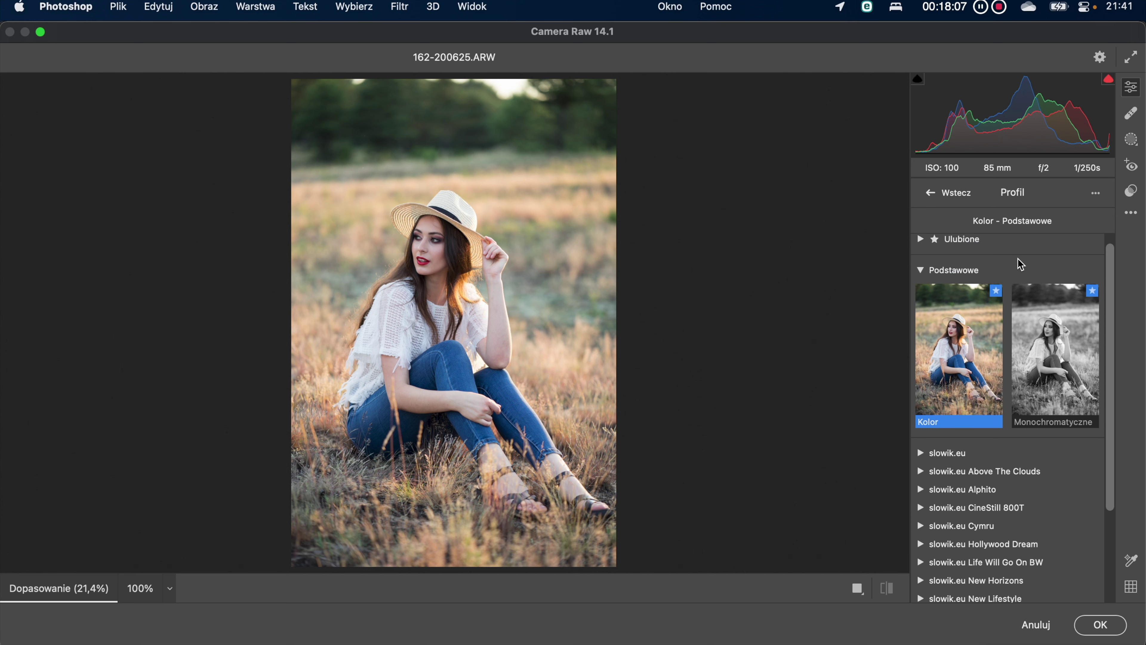
- Preview the New Horizons and The Book of Love profile groups, collapsing each afterwards
scroll(1029, 280, down, 3)
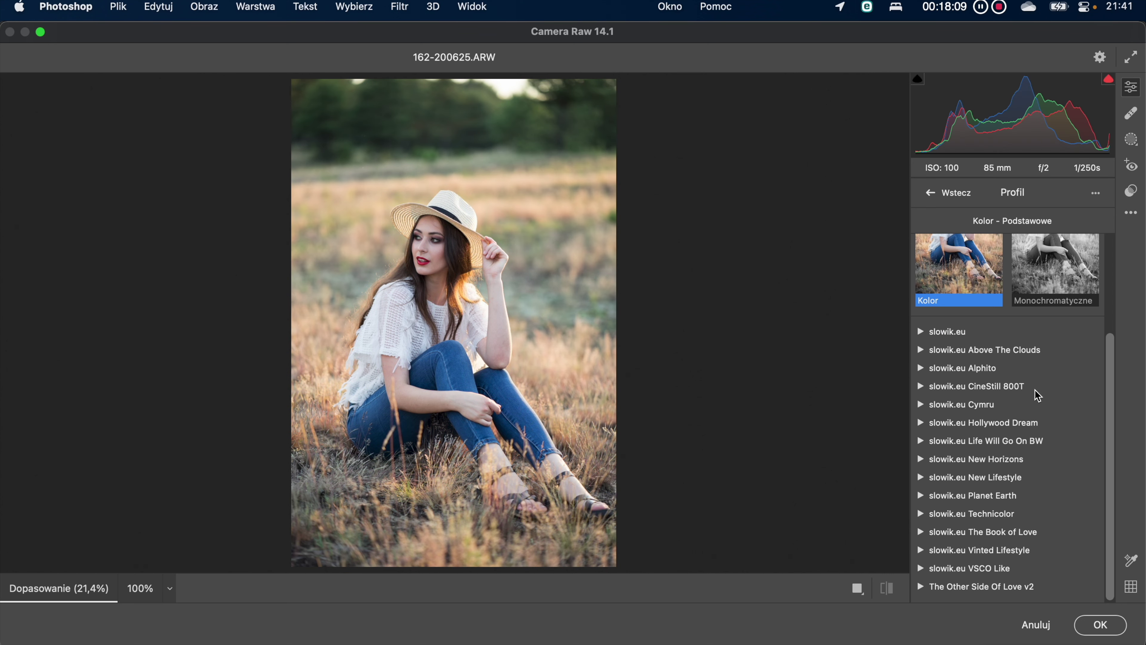
click(928, 459)
scroll(927, 457, down, 5)
mouse_move(1055, 387)
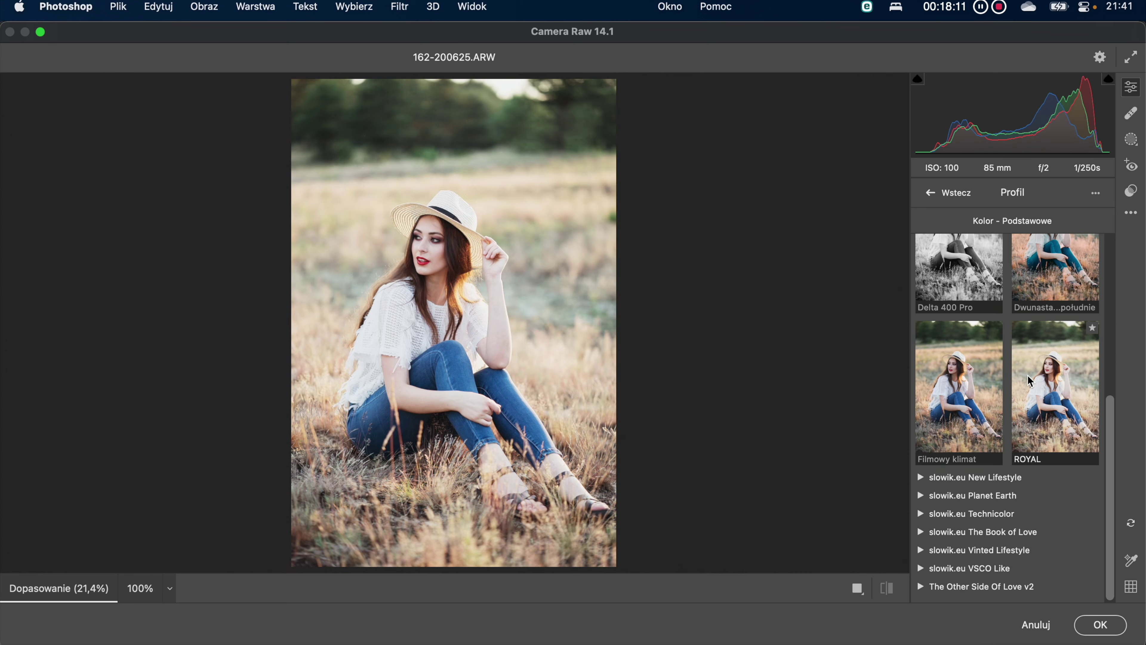
scroll(1002, 314, up, 2)
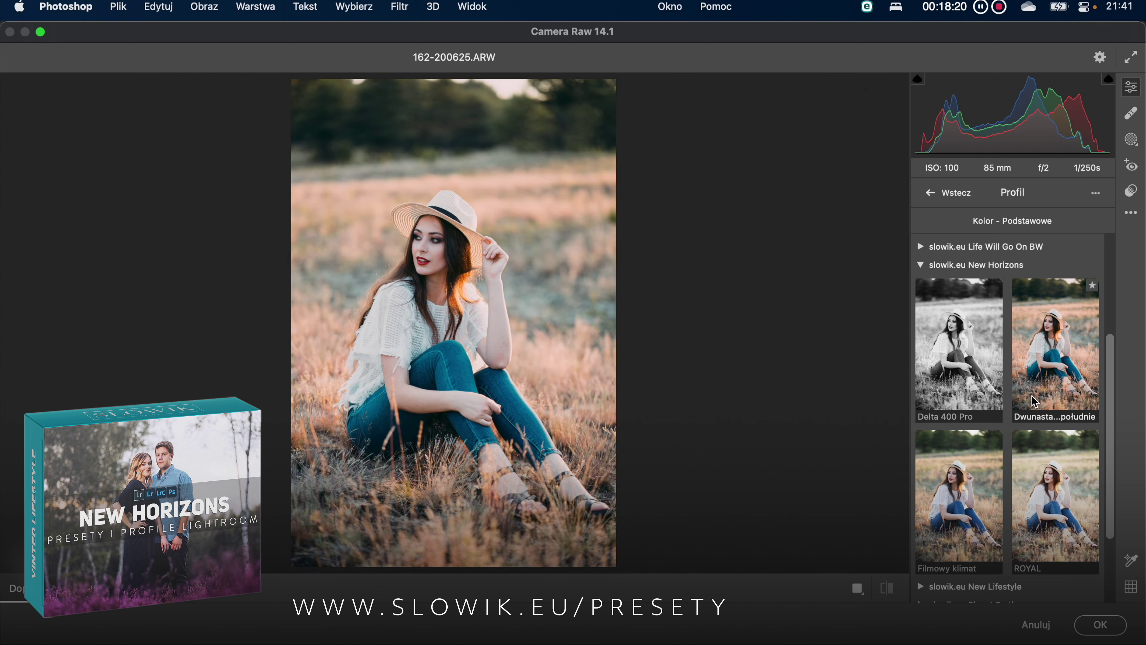
click(923, 295)
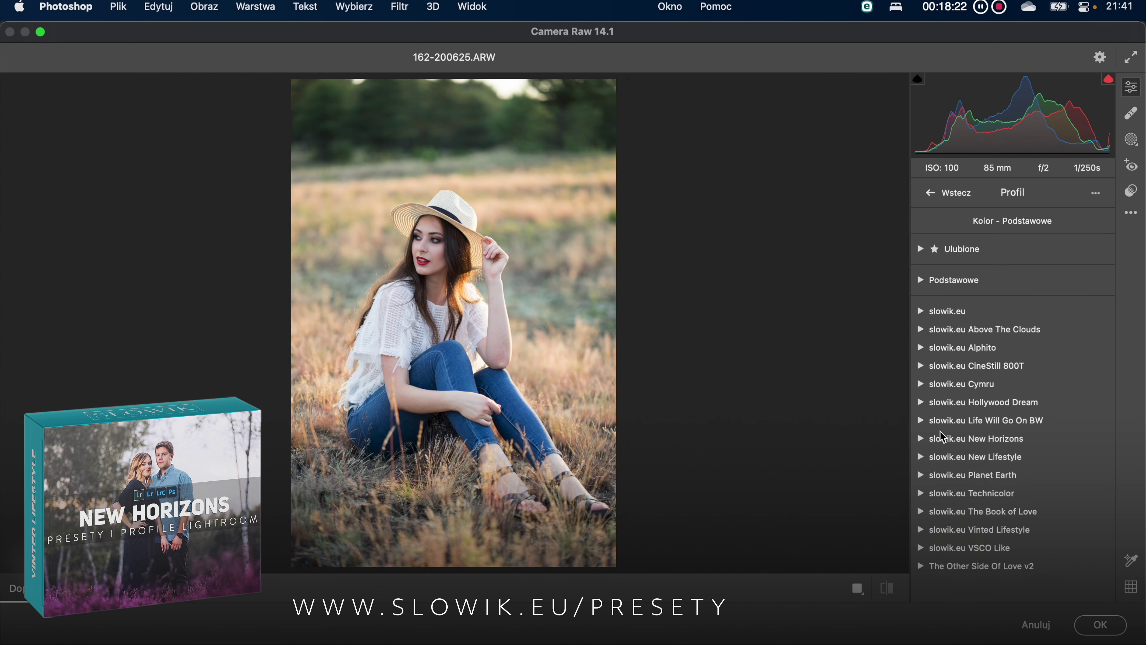
click(921, 511)
scroll(970, 447, down, 3)
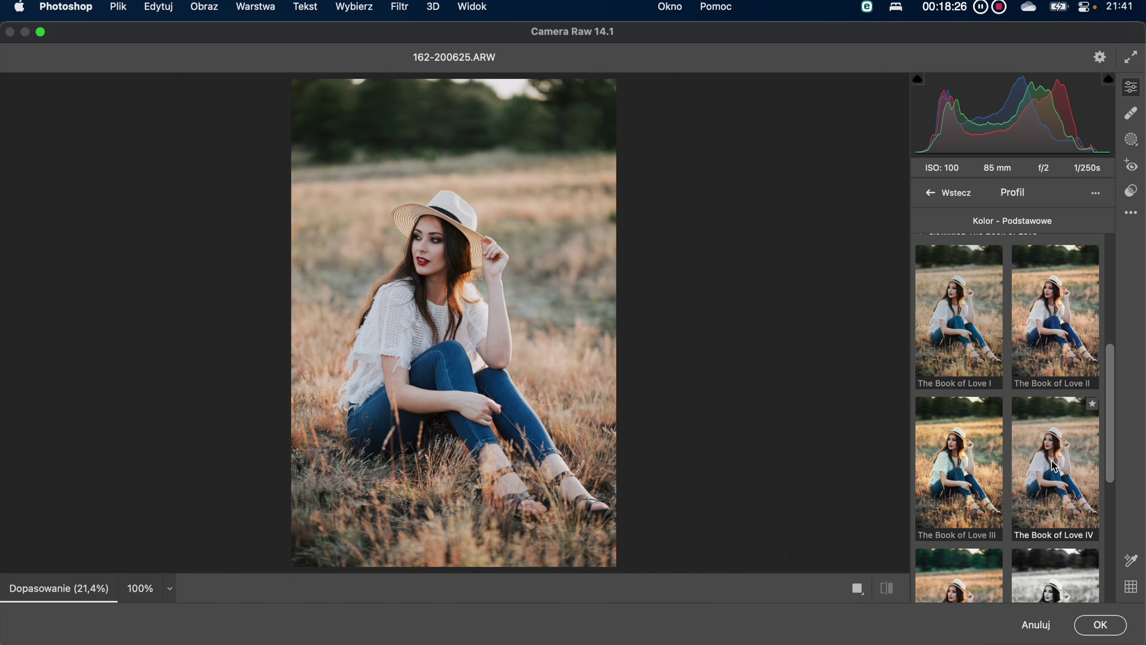
scroll(1061, 371, down, 3)
scroll(1060, 371, down, 3)
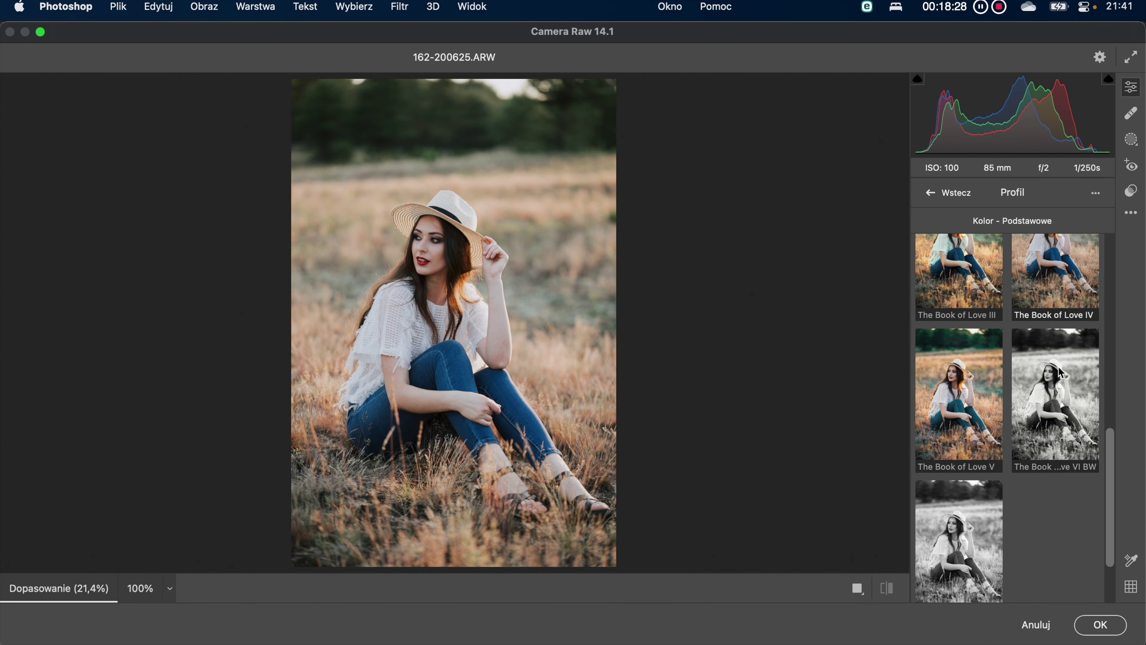
scroll(1062, 374, up, 10)
scroll(1062, 374, up, 3)
click(920, 397)
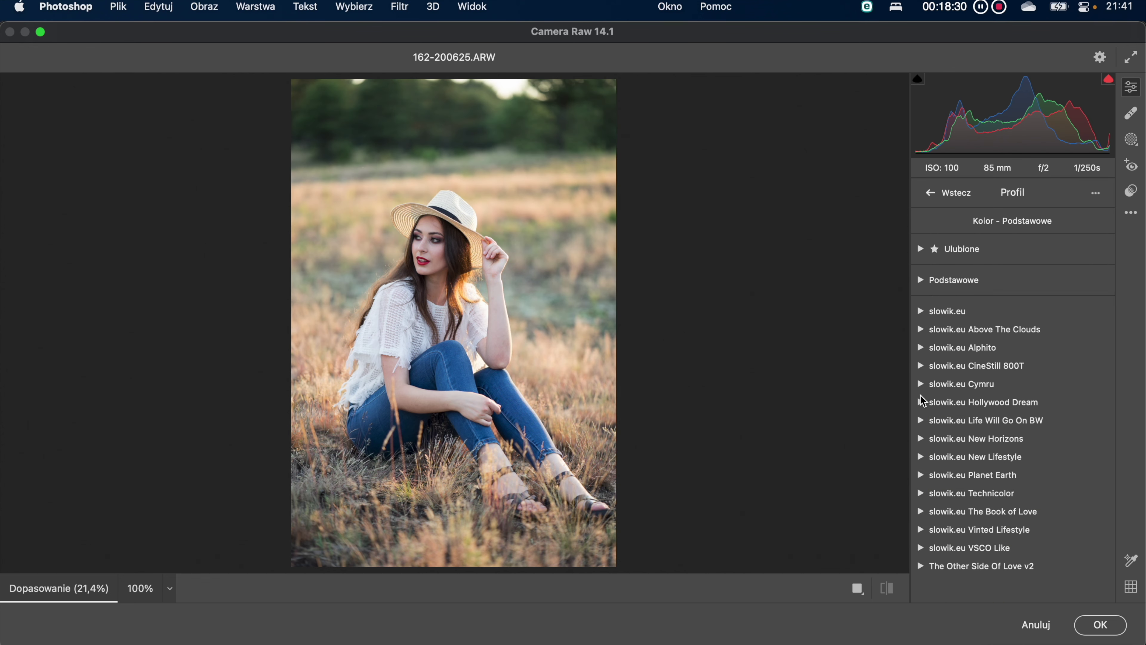
- Preview the Vinted Lifestyle profile group, then bring up the profile browser's ••• options
click(921, 529)
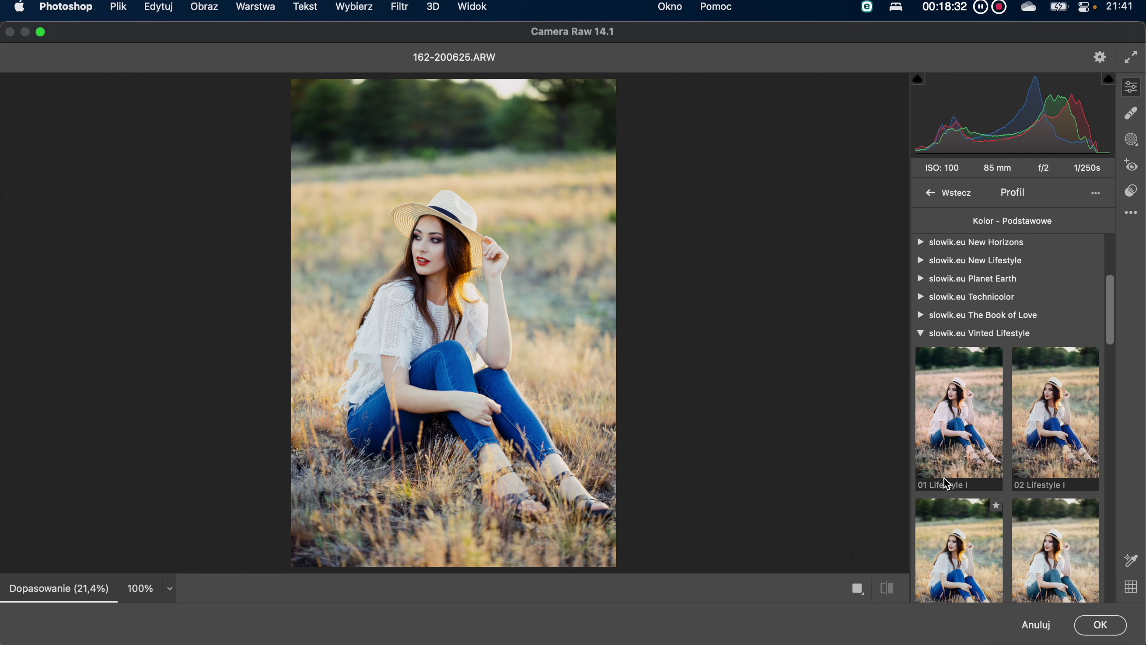
scroll(957, 452, down, 5)
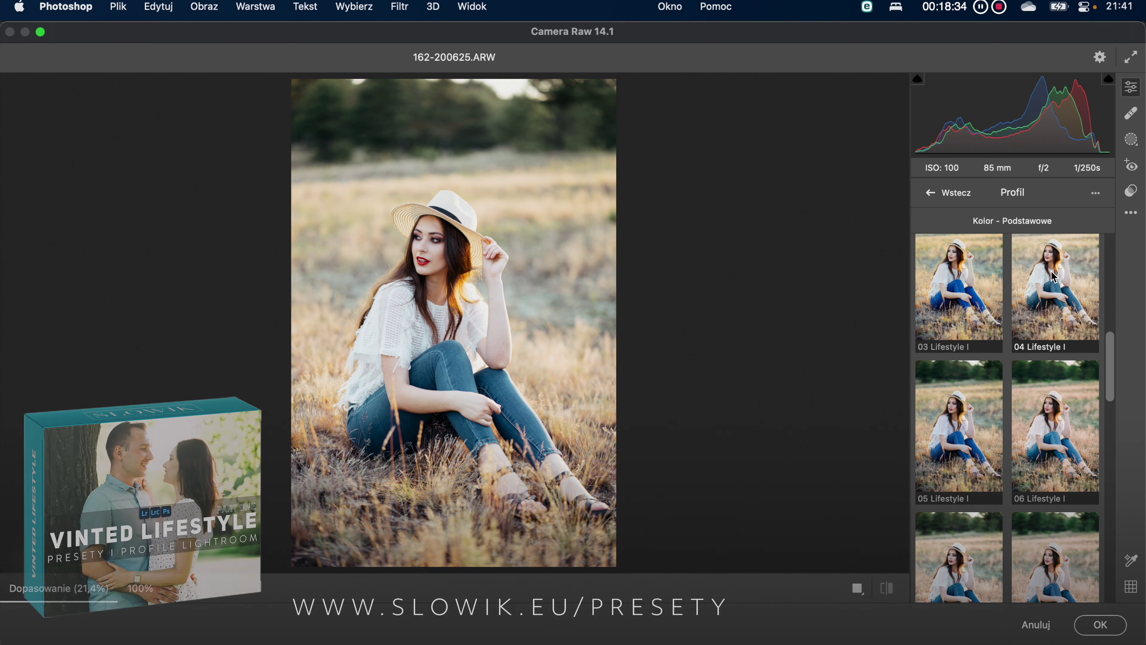
scroll(1055, 276, up, 1)
scroll(1054, 276, up, 5)
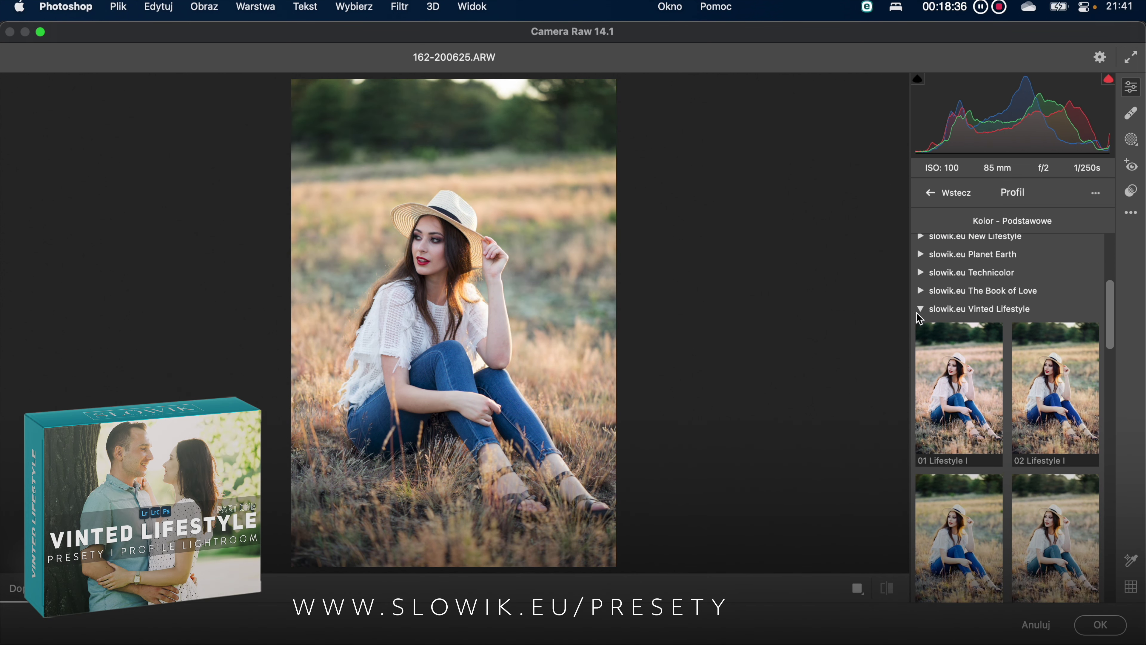
click(919, 311)
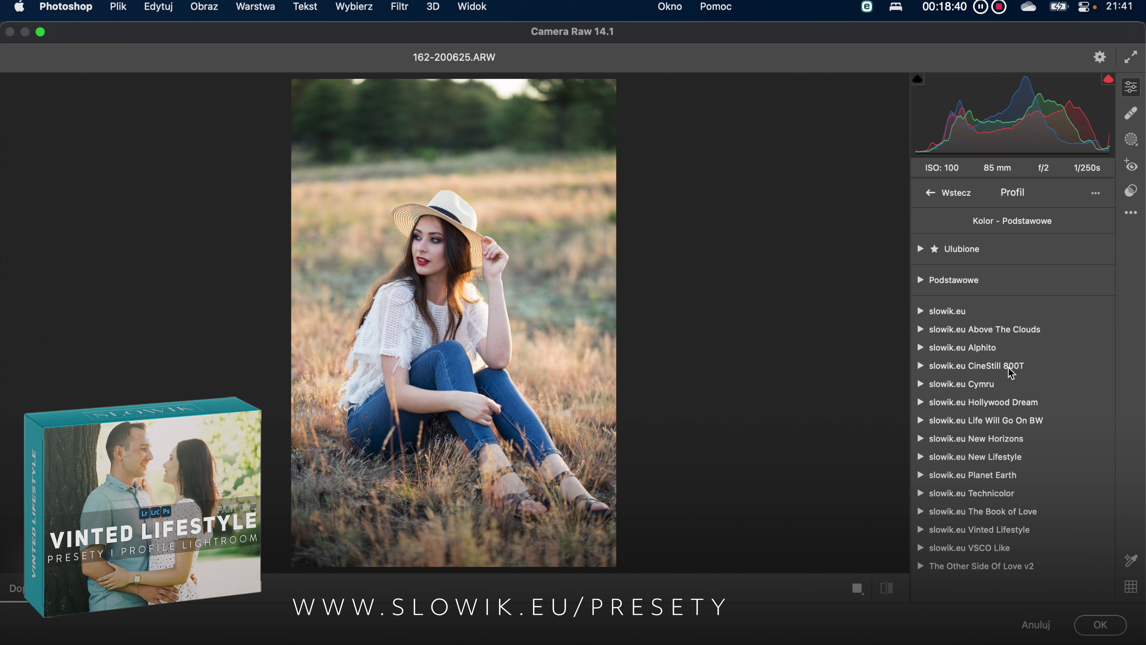
click(1095, 193)
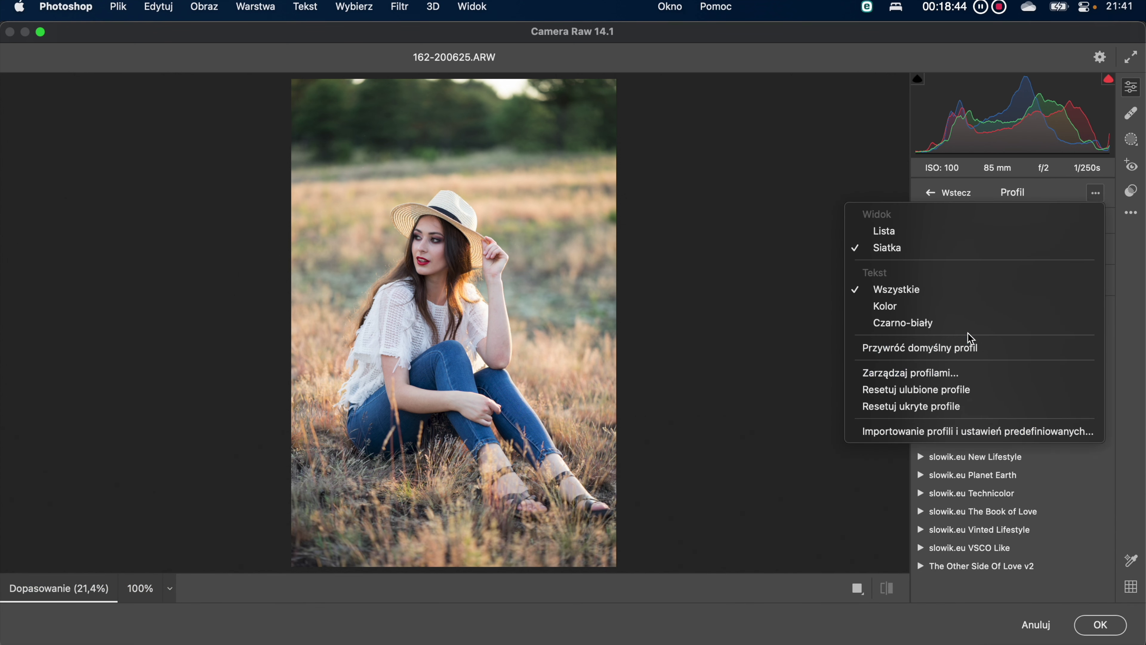
- Show the saved presets list, opening a new-preset dialog and cancelling it unsaved
click(1095, 199)
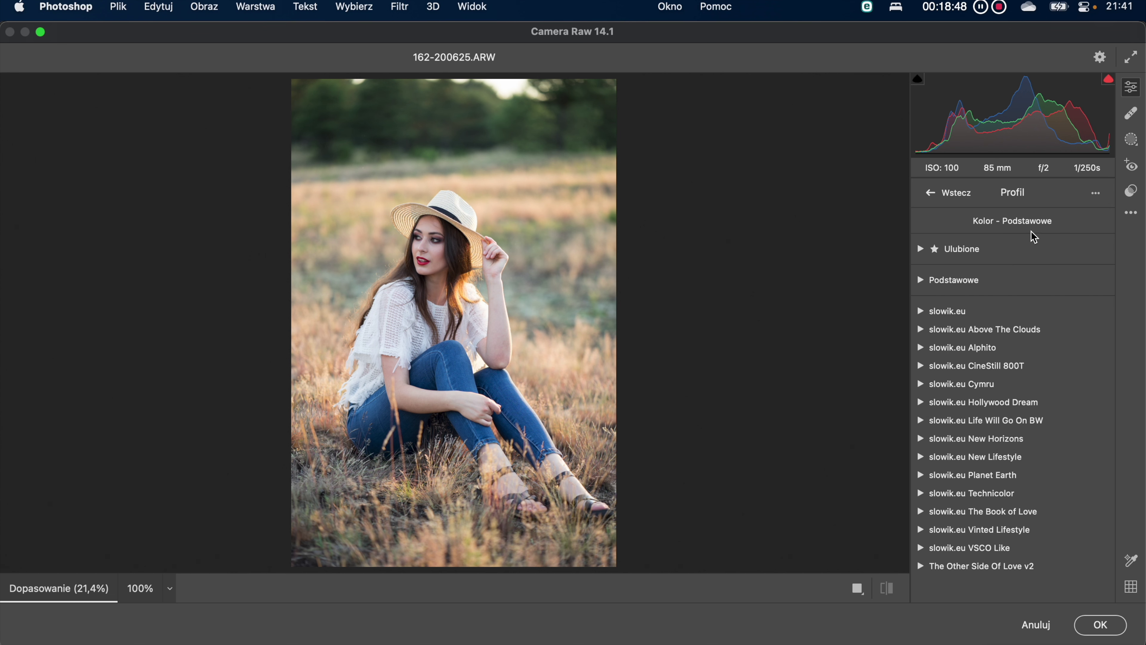
click(1131, 192)
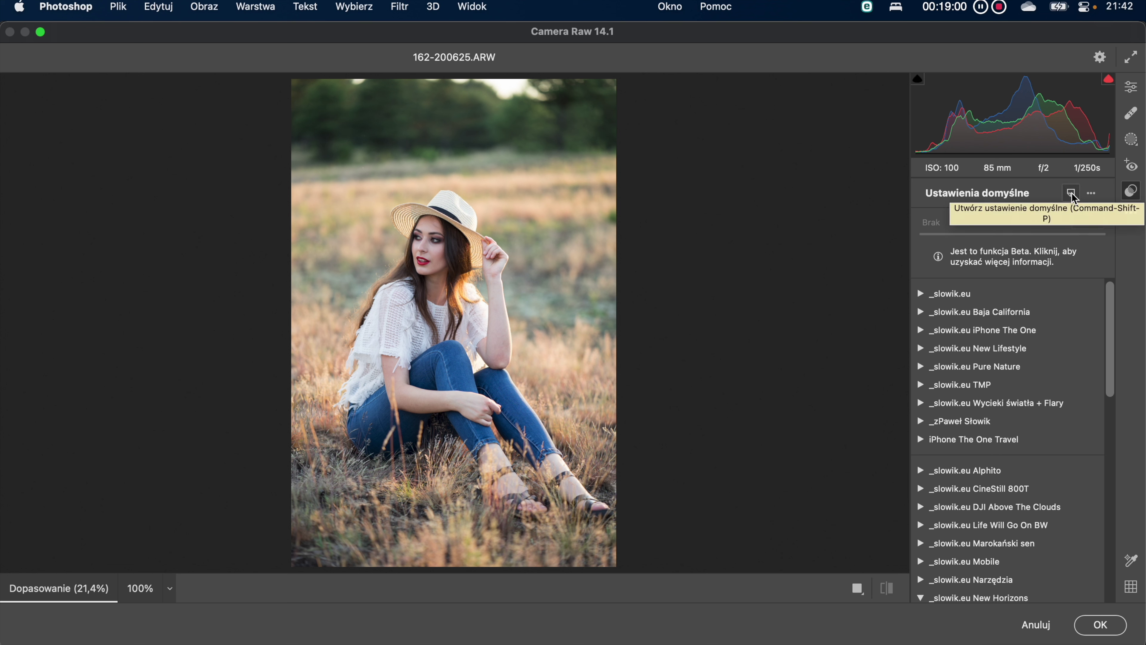
click(1075, 198)
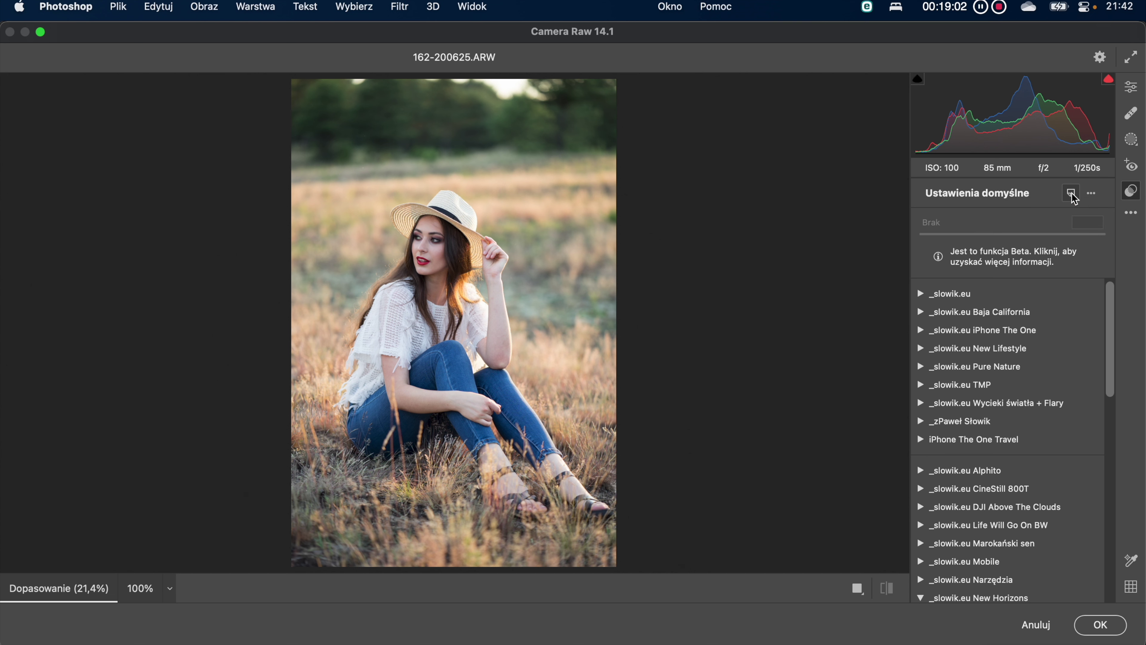
click(1075, 198)
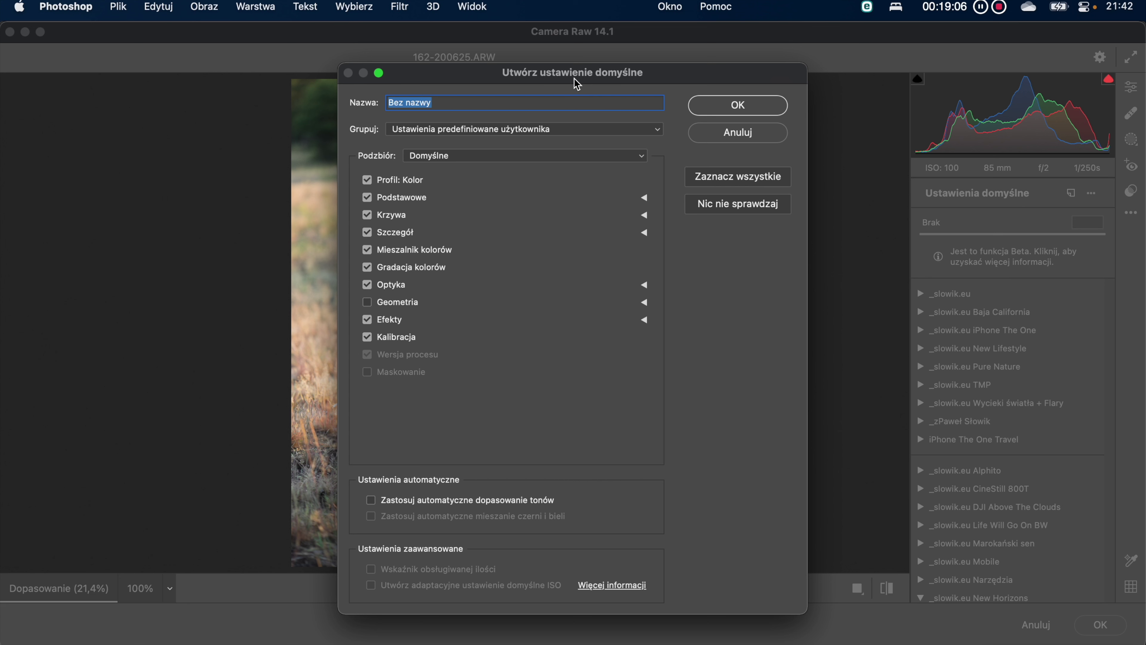
click(709, 140)
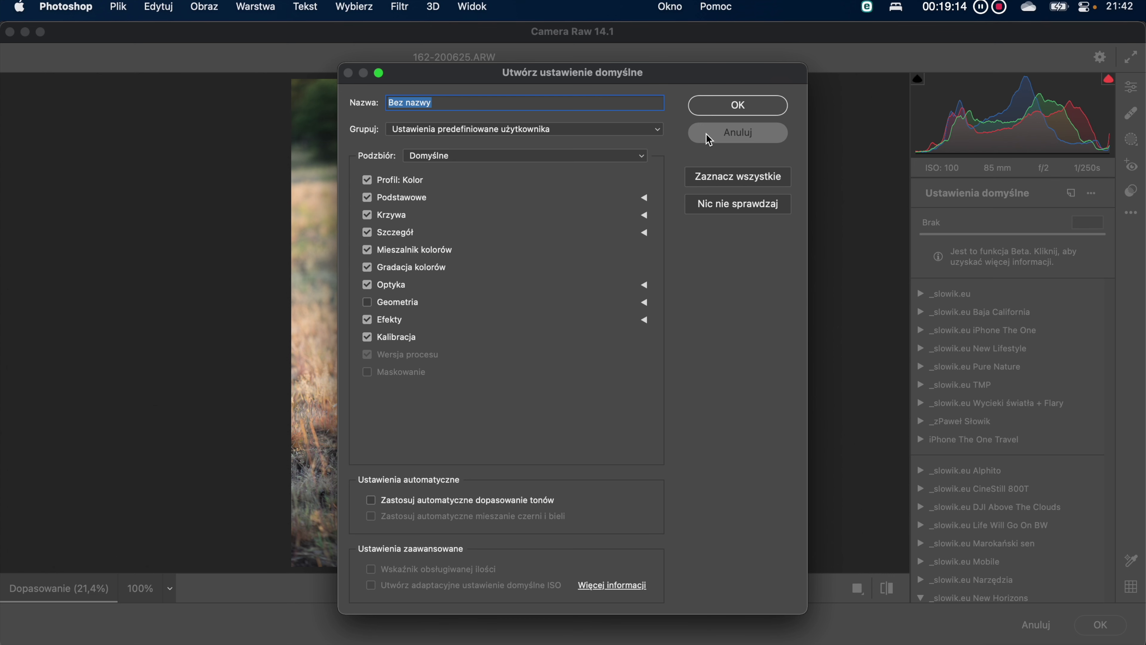
click(710, 139)
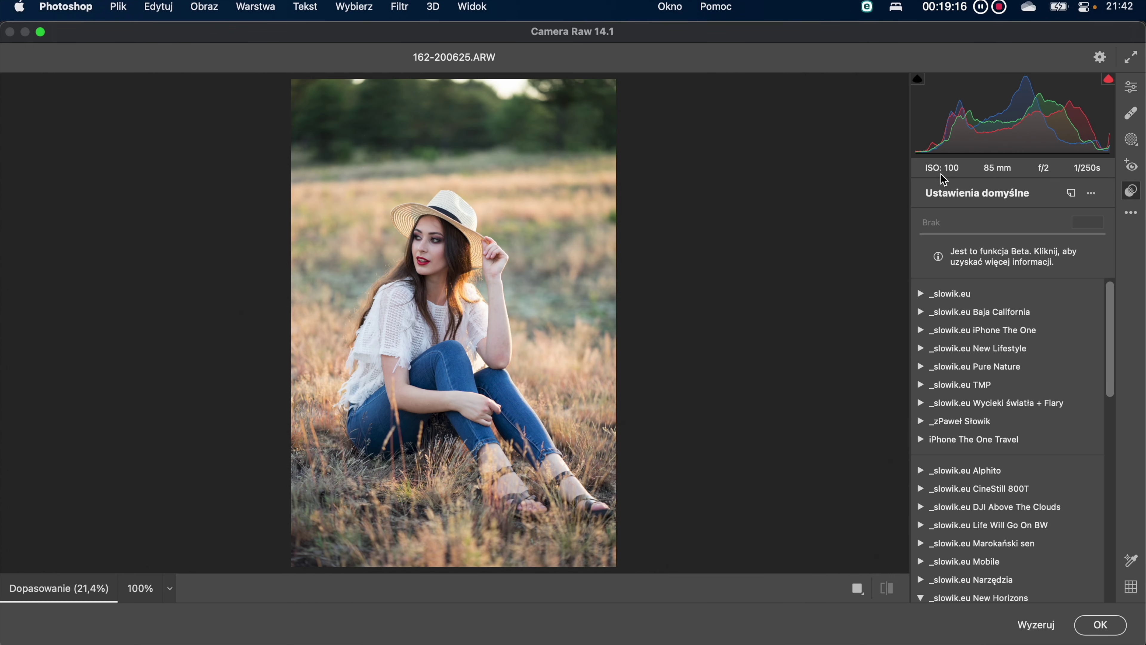
- Start a new profile named Ciepły, kept in the Profile użytkownika group
alt+click(1072, 198)
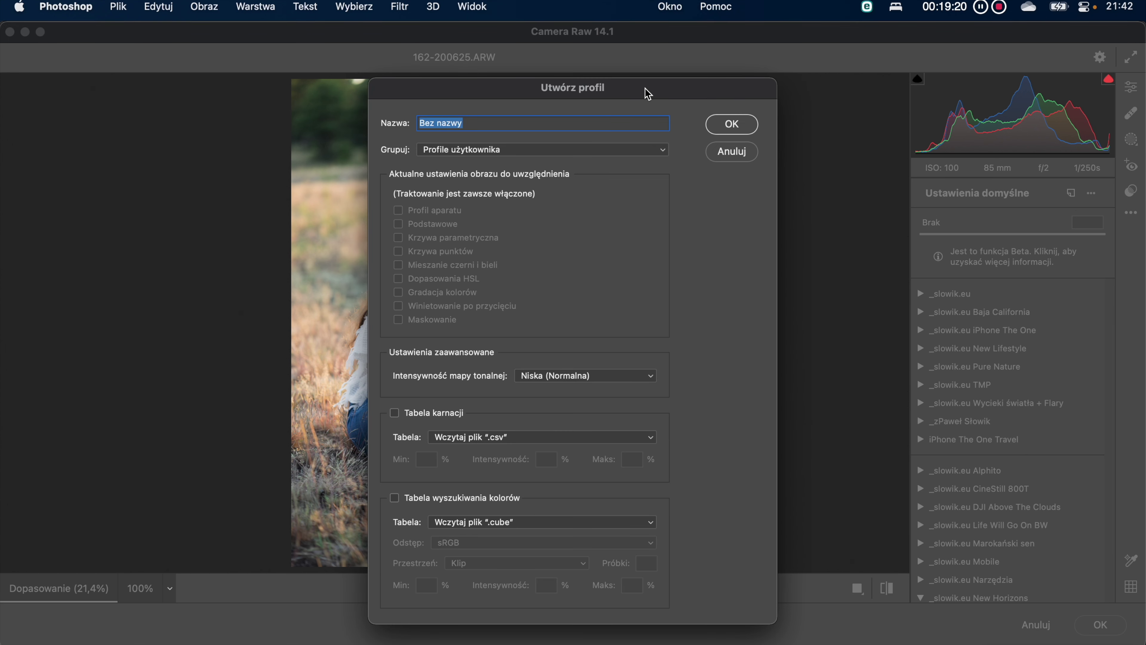
drag(649, 93, 660, 78)
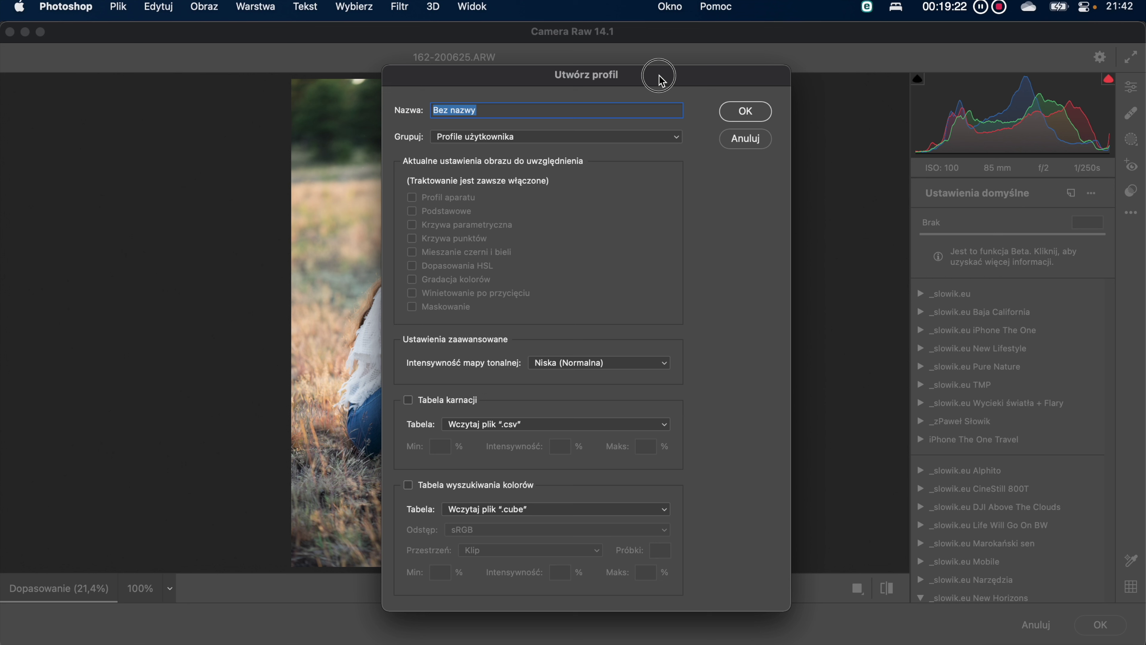
drag(499, 112, 357, 109)
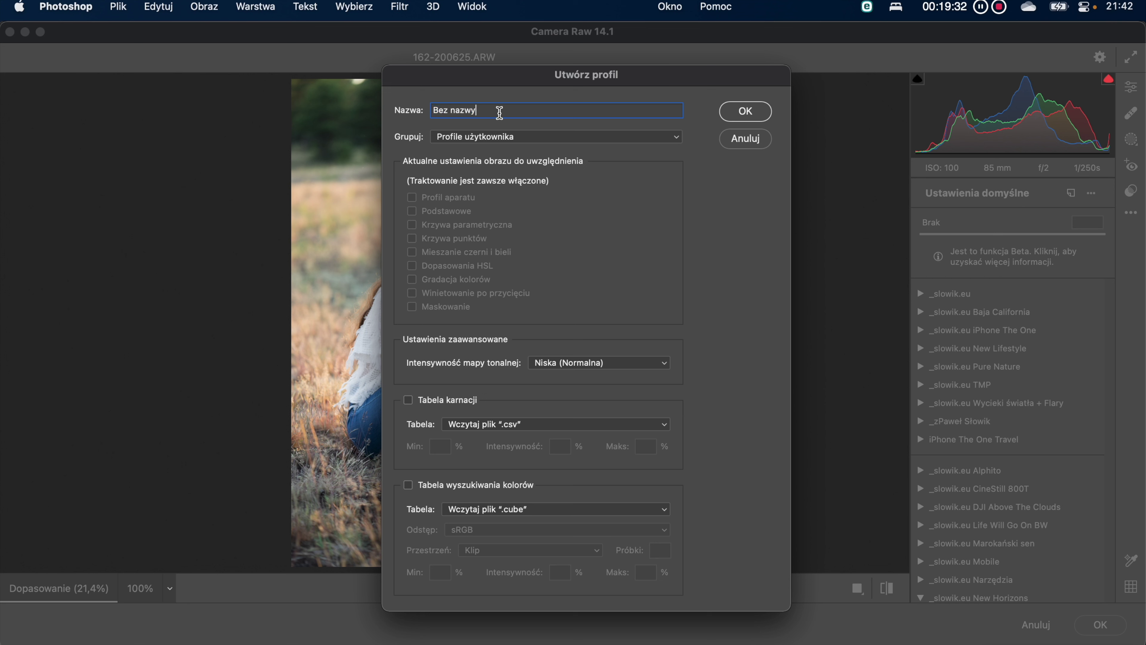
text(C)
text(iep)
text(ły)
click(489, 142)
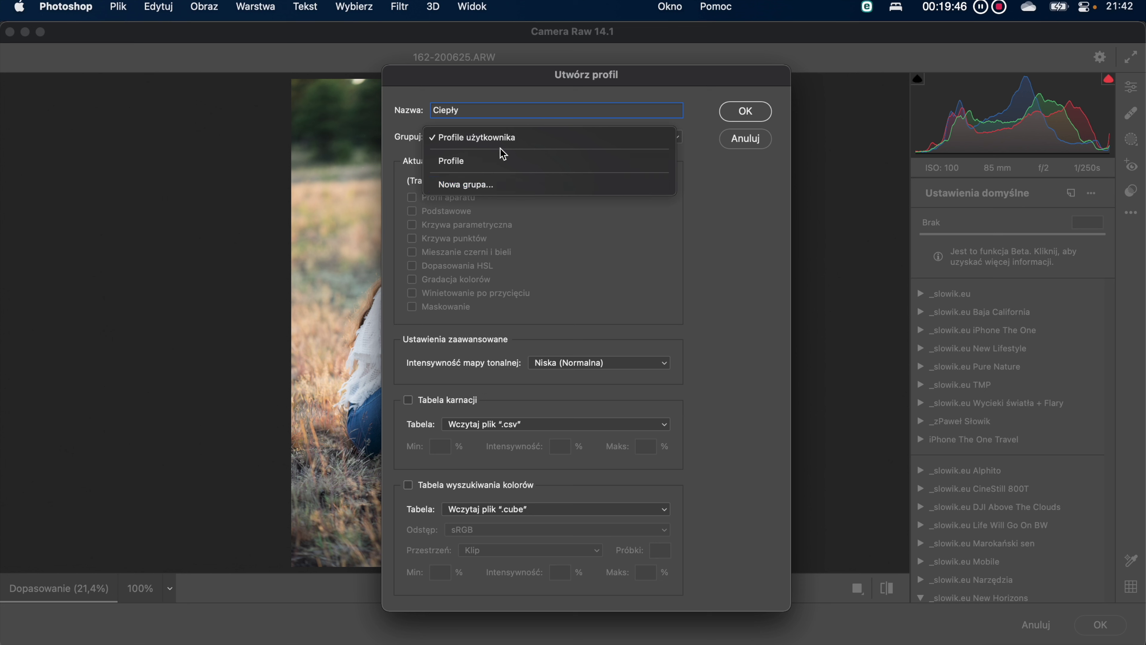
click(500, 141)
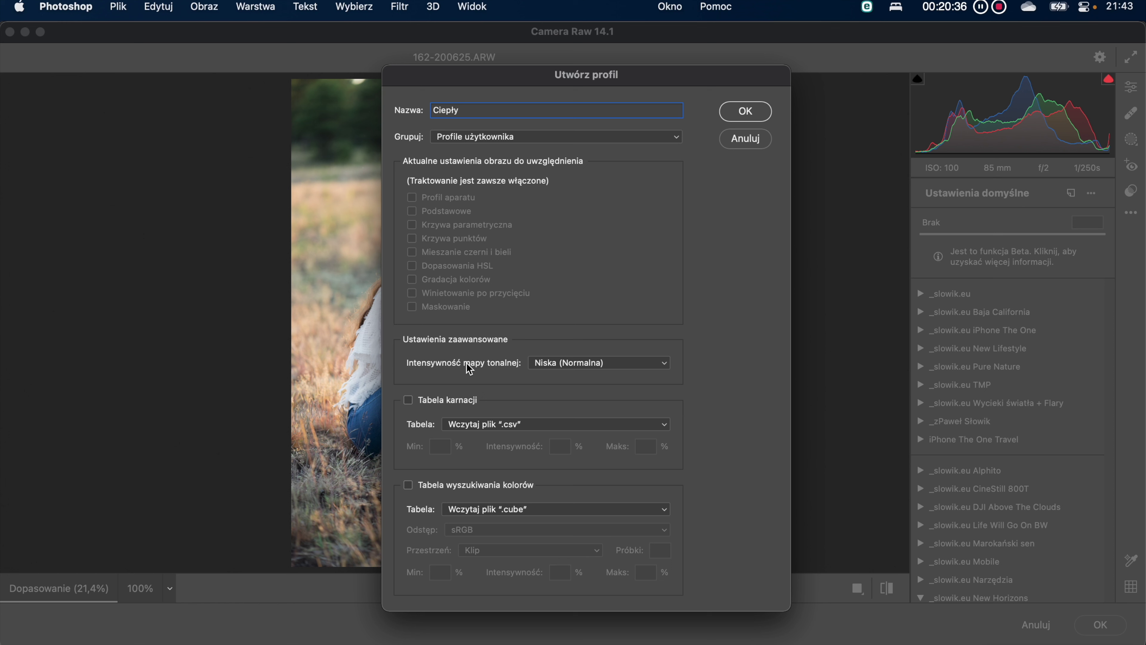
click(587, 367)
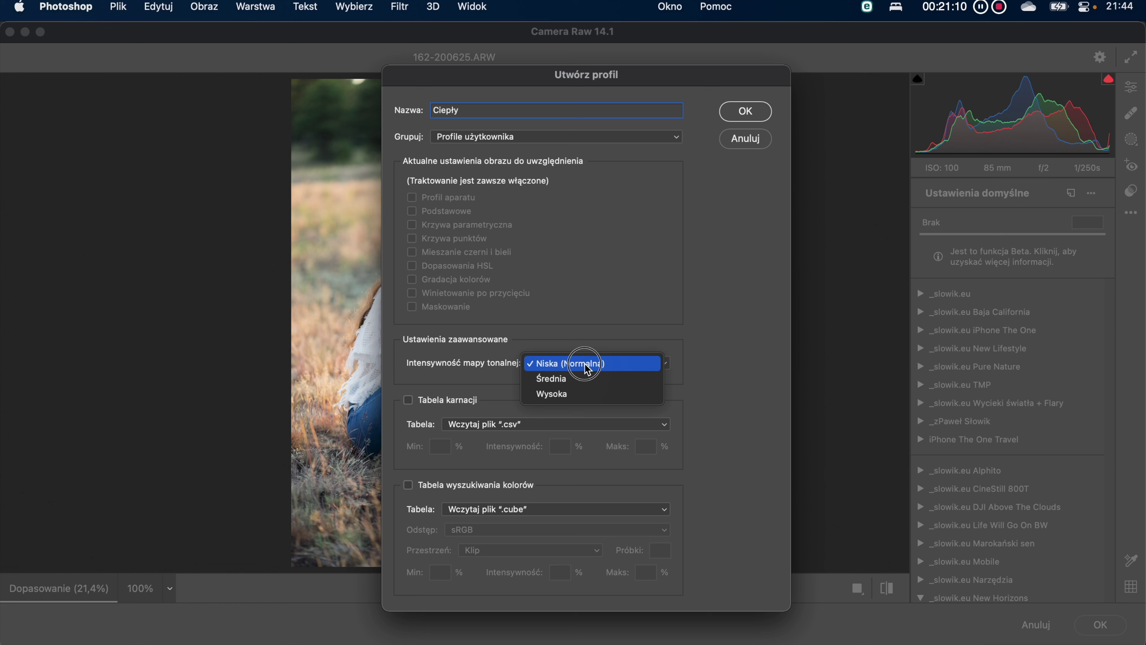
click(588, 368)
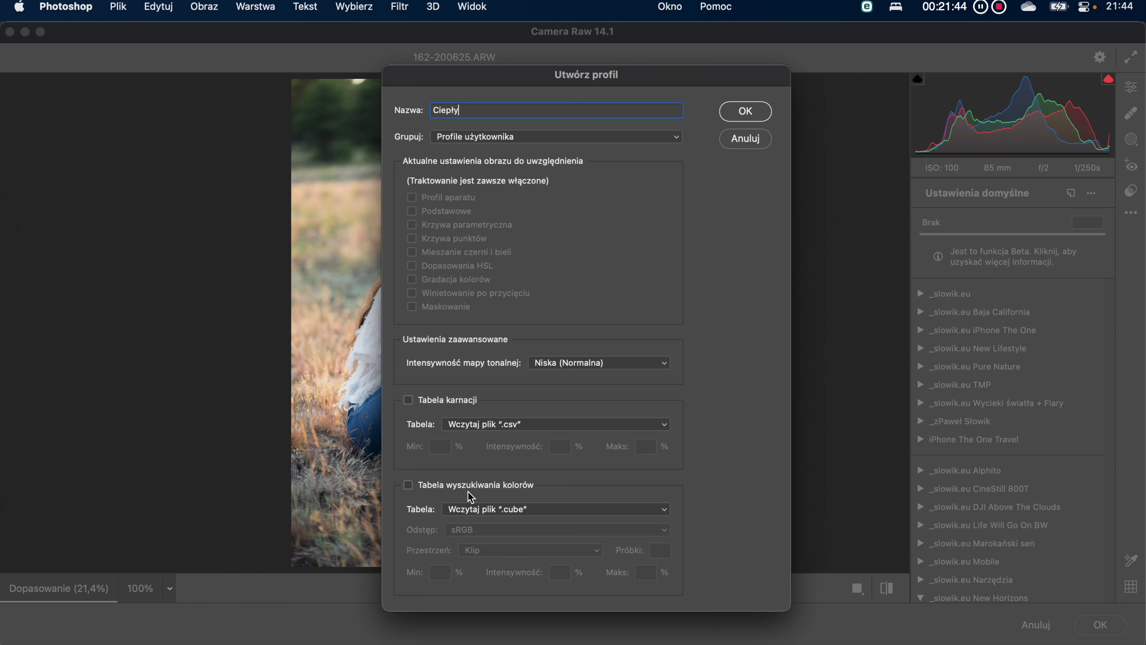
- Enable Color Lookup Table and load Ciepły.CUBE as the profile's lookup table
click(413, 487)
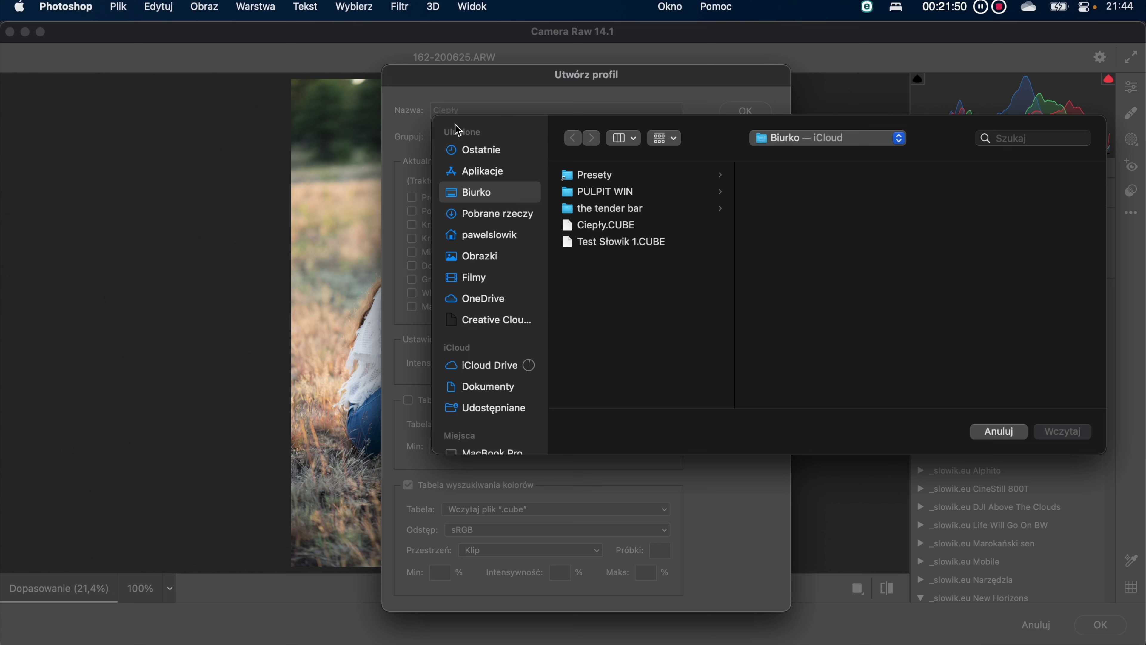
click(594, 225)
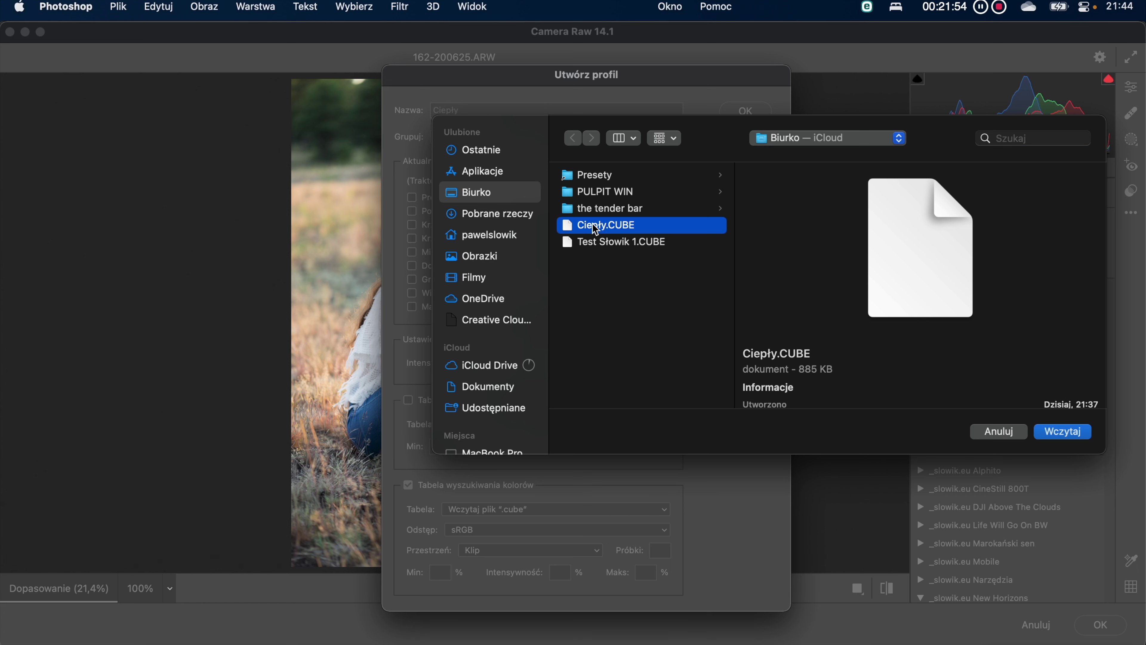
click(1066, 433)
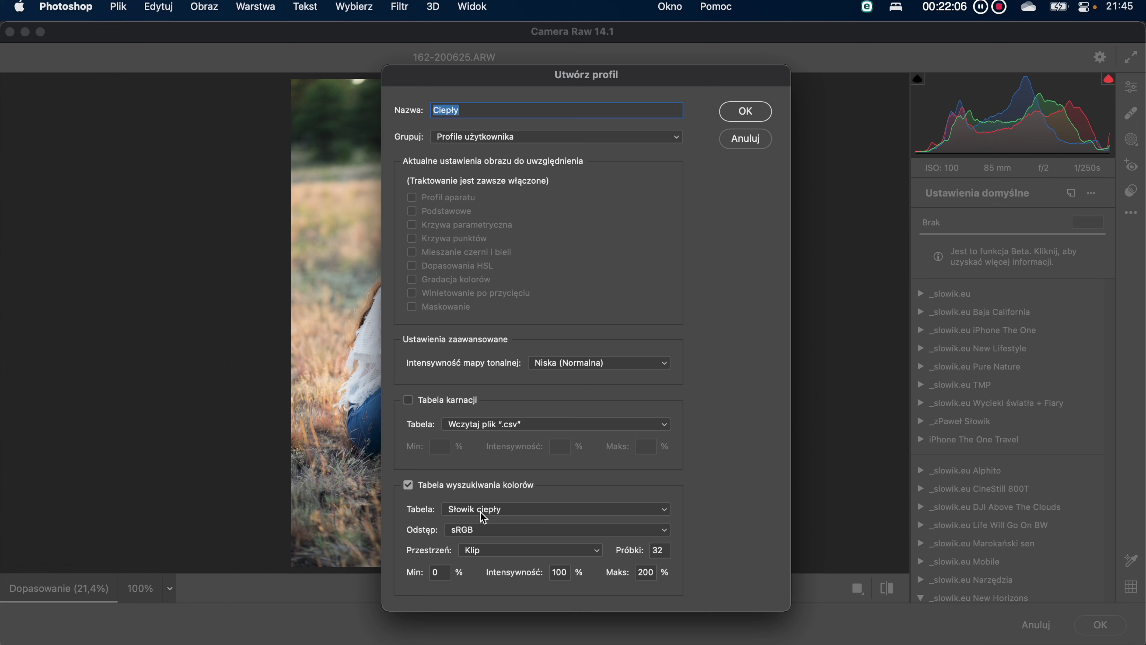
click(490, 530)
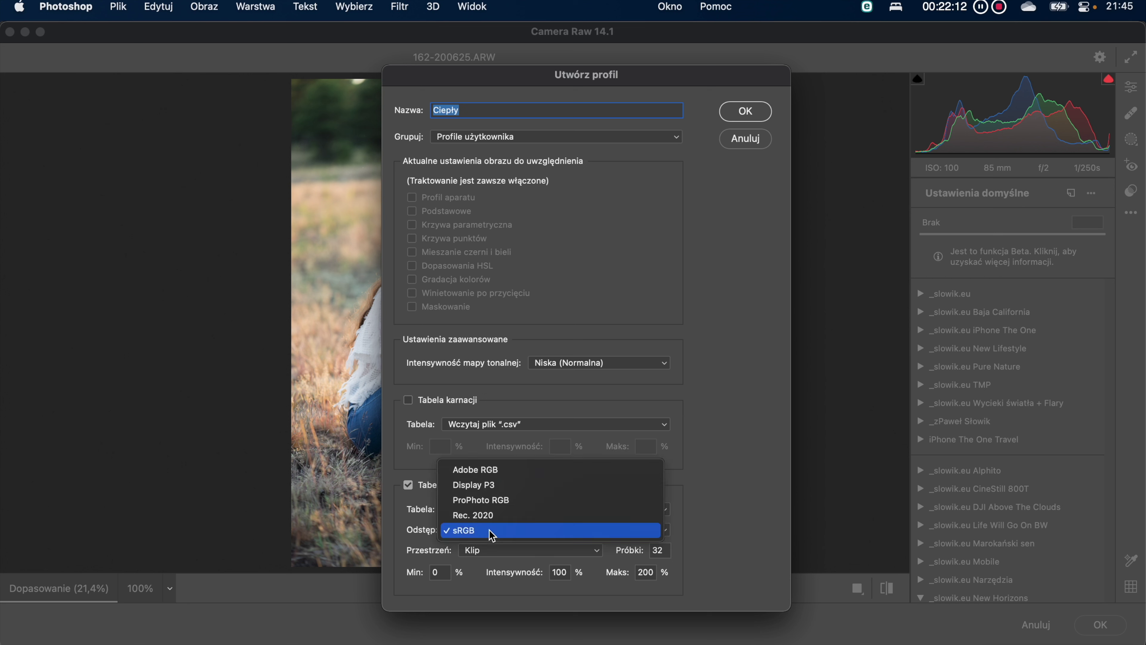
click(485, 474)
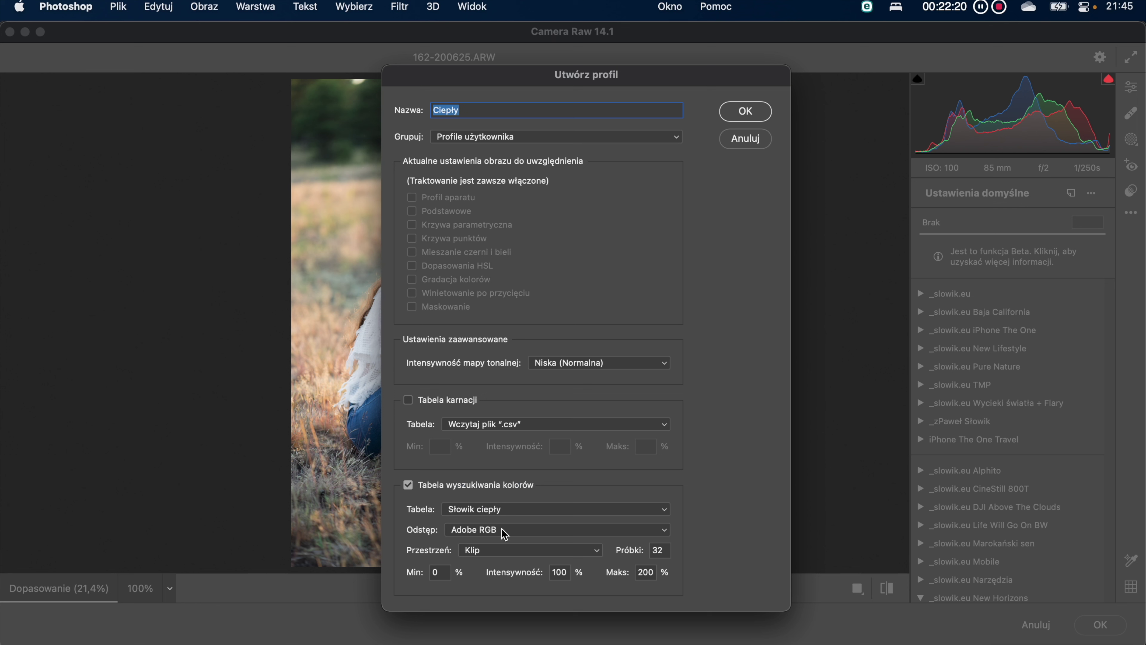
click(498, 548)
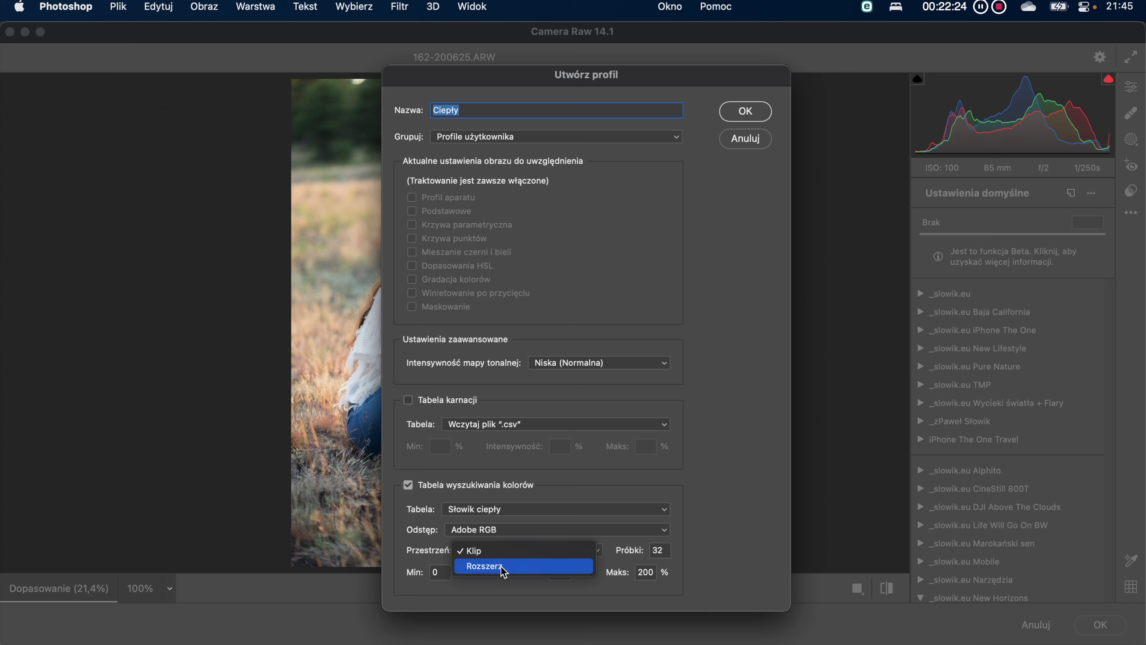
click(496, 554)
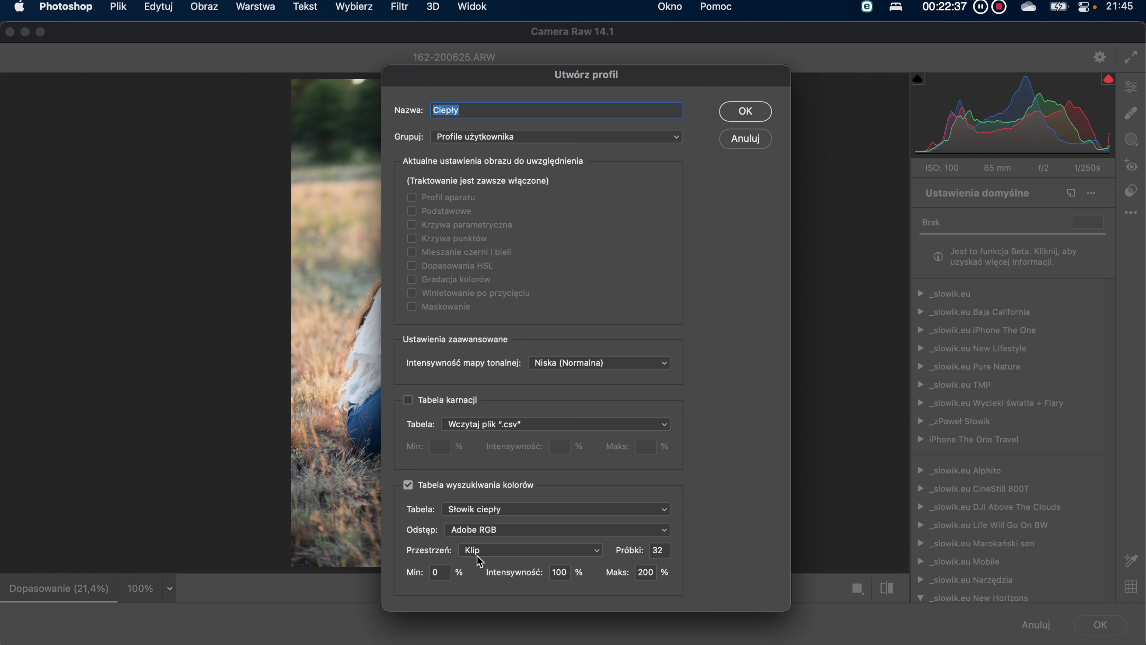
click(477, 556)
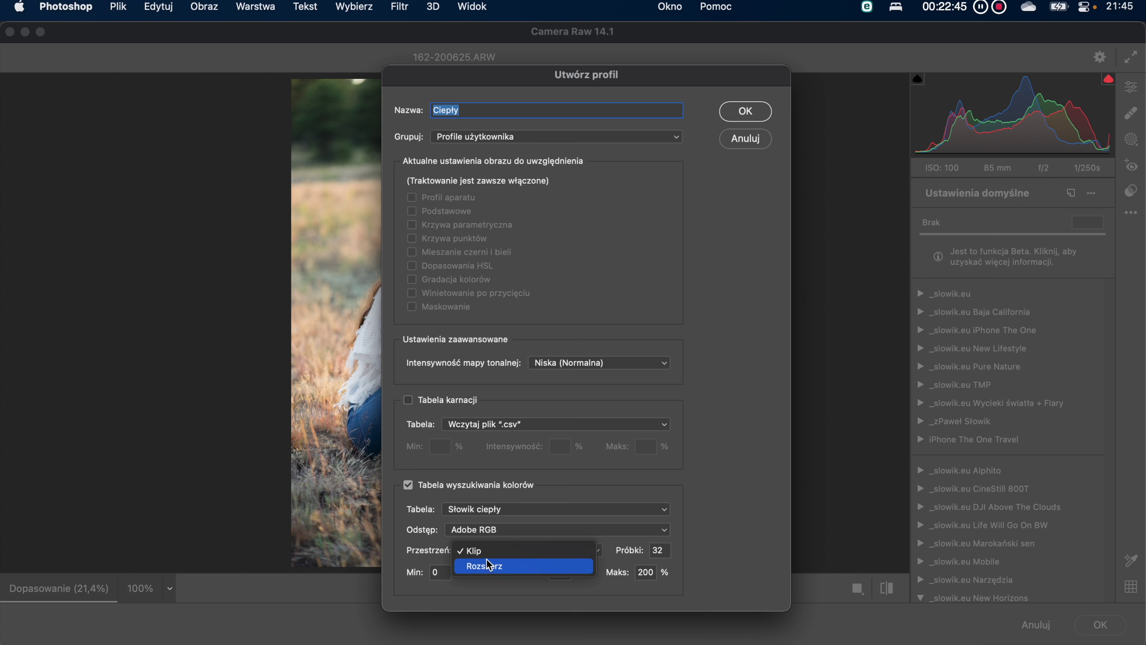
- Keep the Klip space setting and set the profile's maximum amount to 150
click(487, 552)
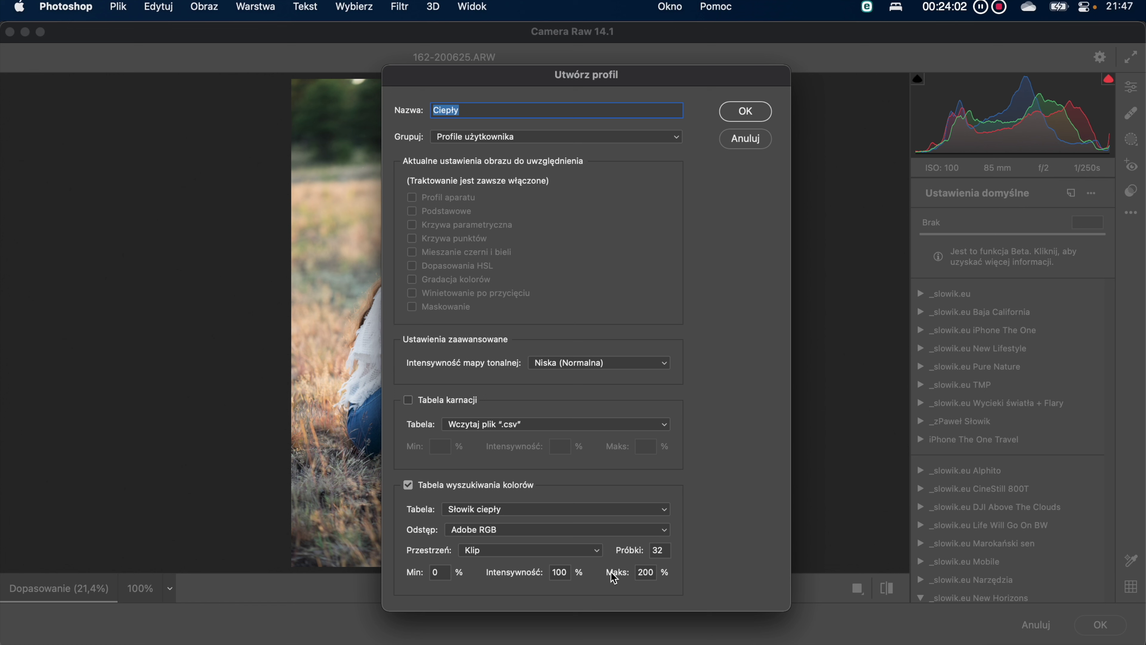
click(643, 572)
text(150)
- Save the Ciepły profile and show it under Profile użytkownika in the profile browser
click(749, 114)
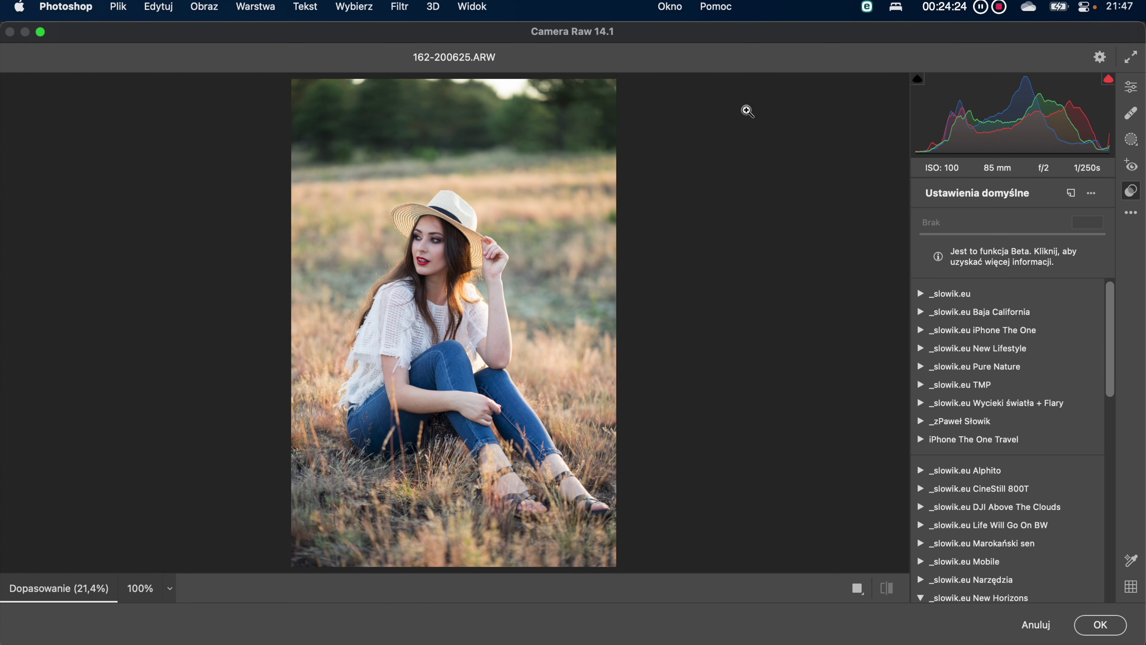
click(1133, 89)
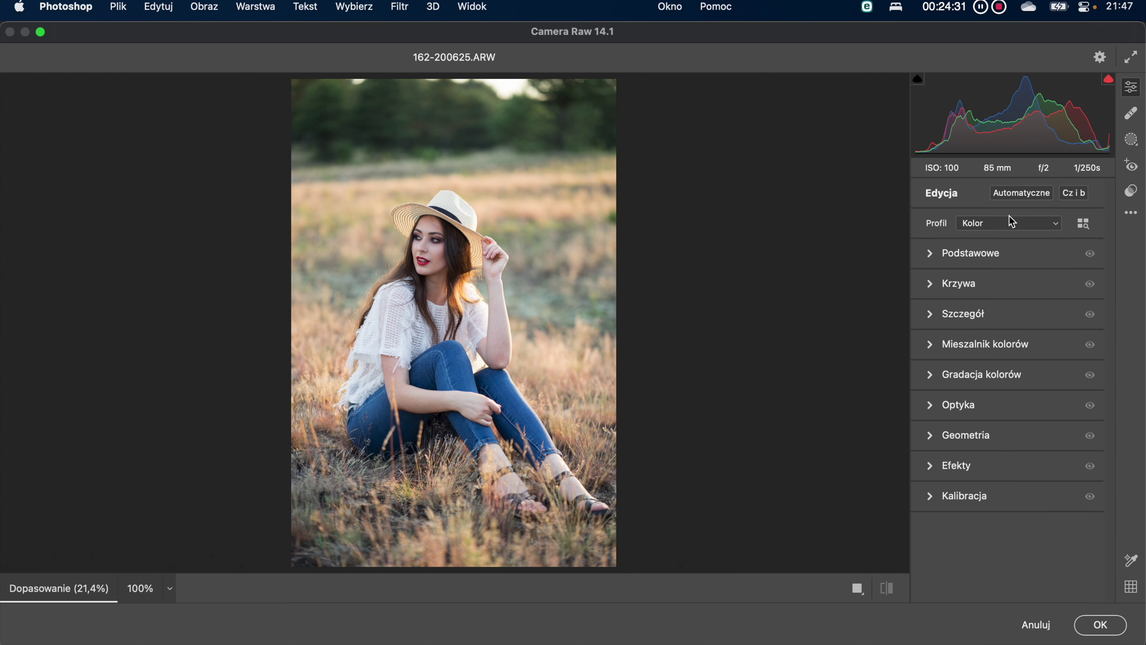
click(1086, 226)
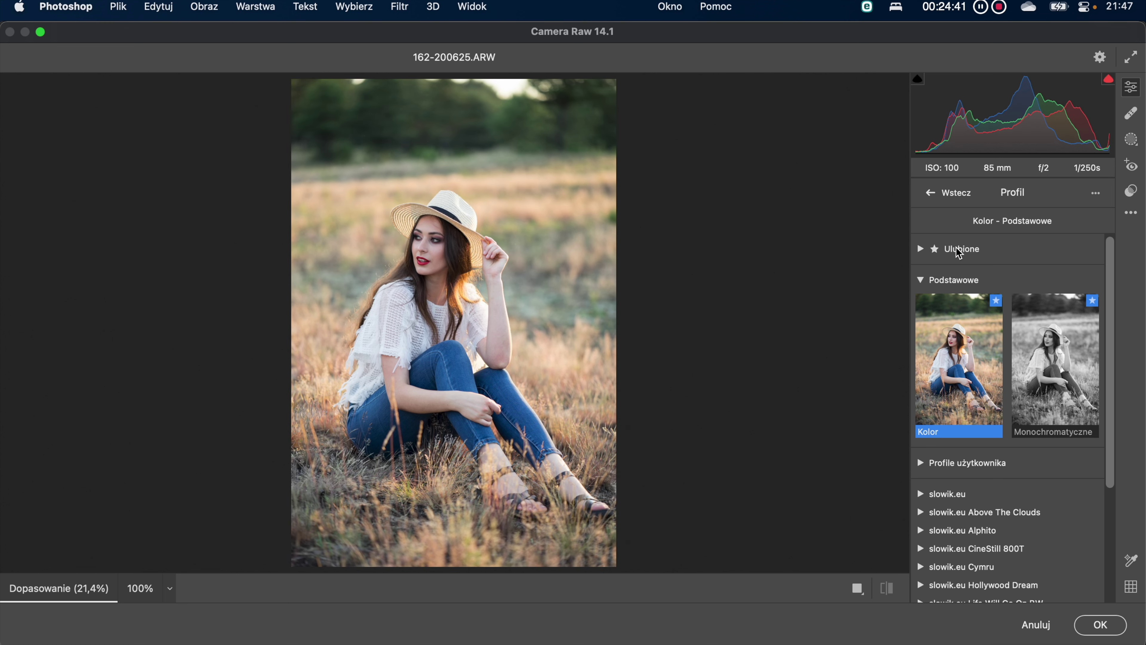
scroll(1011, 311, down, 5)
scroll(928, 305, up, 5)
click(921, 463)
mouse_move(958, 391)
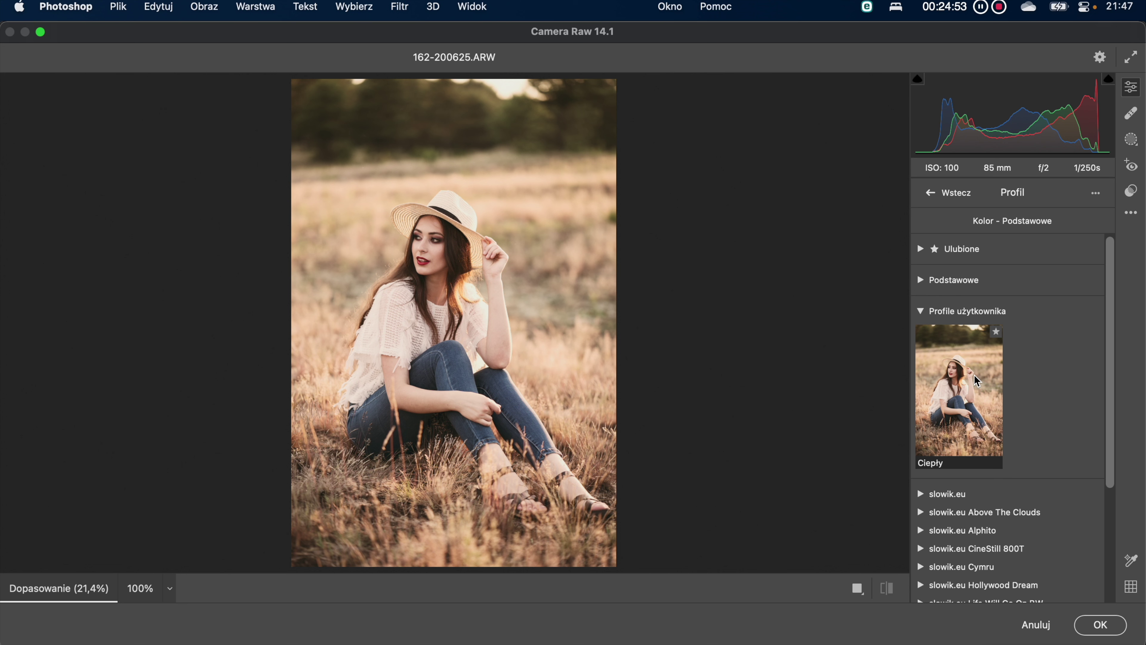
- Apply Ciepły to the portrait, try amounts from 0 to 200, then settle at 100
click(1001, 381)
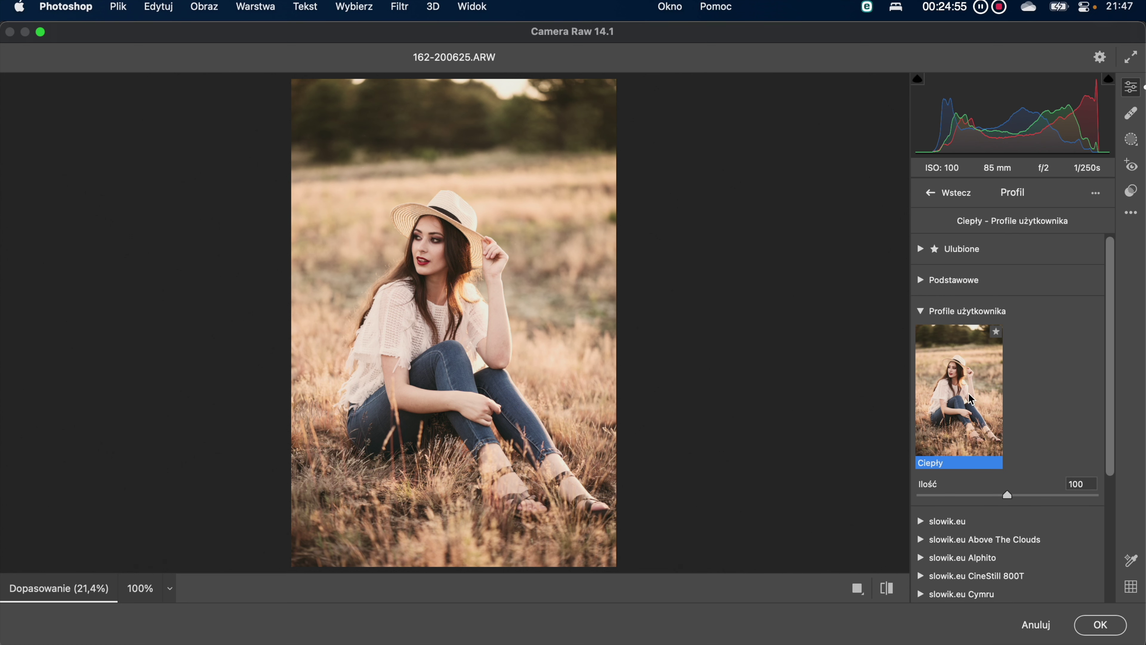
click(1009, 501)
drag(1009, 501, 919, 501)
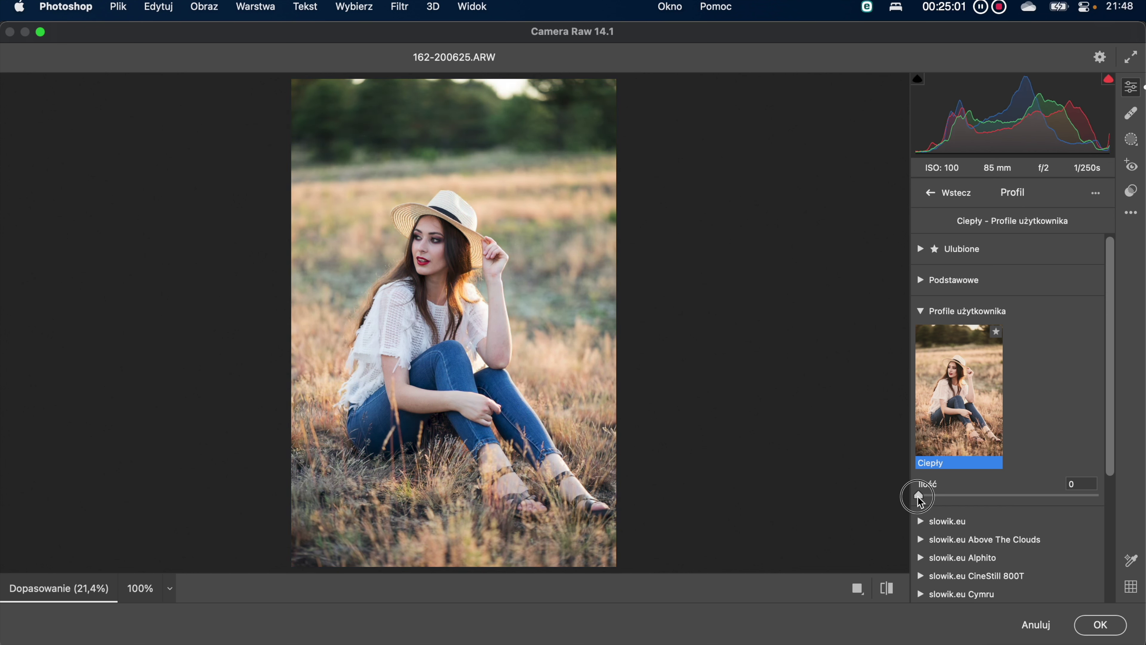
mouse_move(921, 501)
mouse_down()
mouse_move(986, 502)
mouse_move(976, 499)
mouse_up()
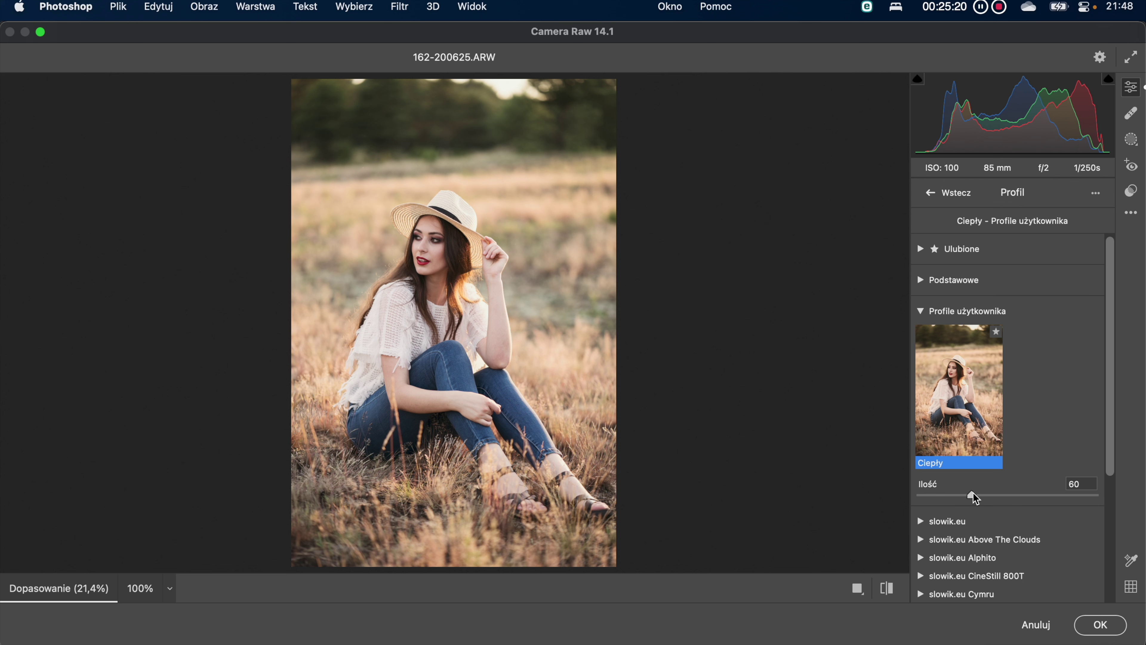
drag(974, 499, 1103, 497)
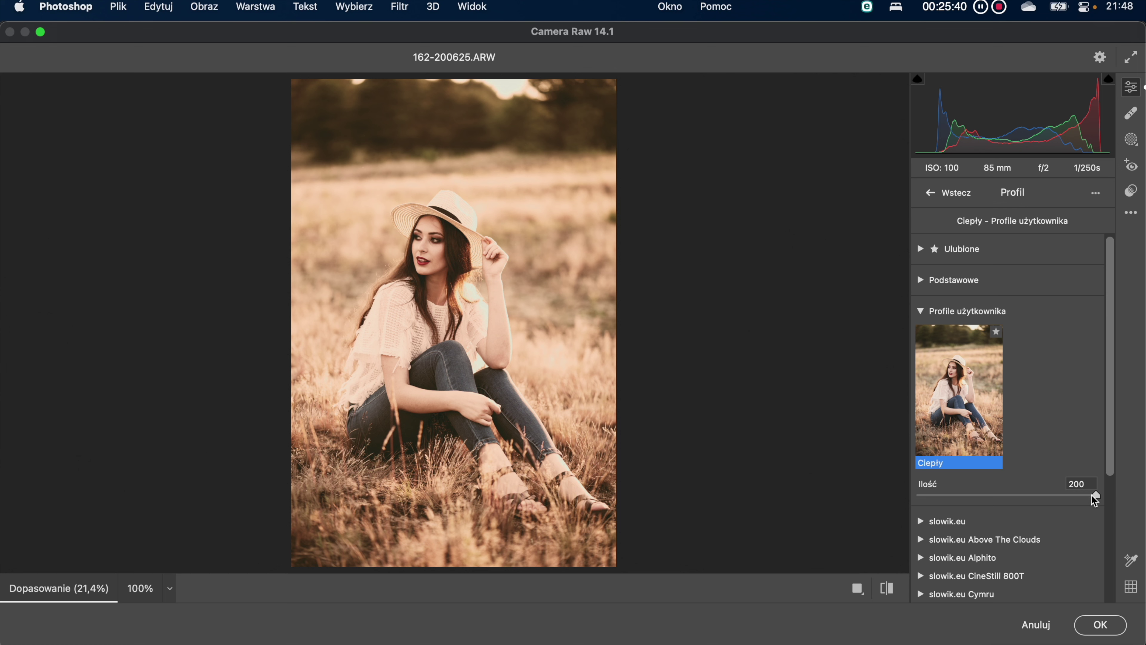
mouse_move(1100, 497)
mouse_down()
mouse_move(1011, 497)
mouse_move(1100, 497)
mouse_move(1011, 507)
mouse_move(1095, 502)
mouse_move(1023, 496)
mouse_move(1013, 501)
mouse_move(1111, 501)
mouse_up()
drag(1096, 495, 1008, 497)
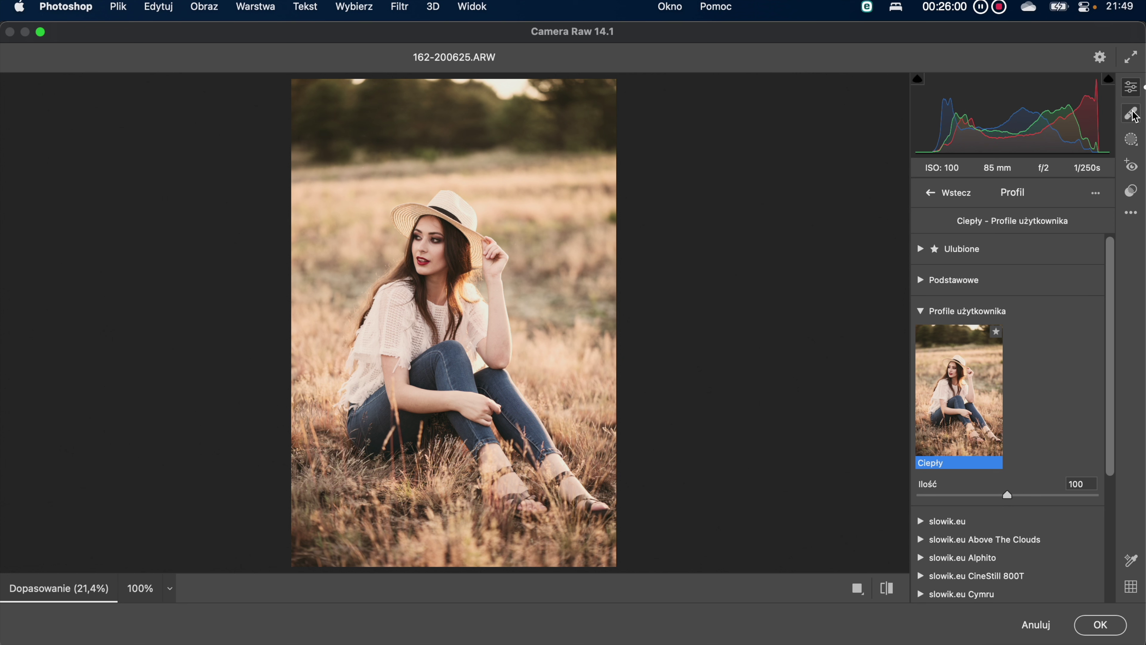
- Set the Ciepły profile amount to 97 and launch Lightroom Classic
click(1132, 87)
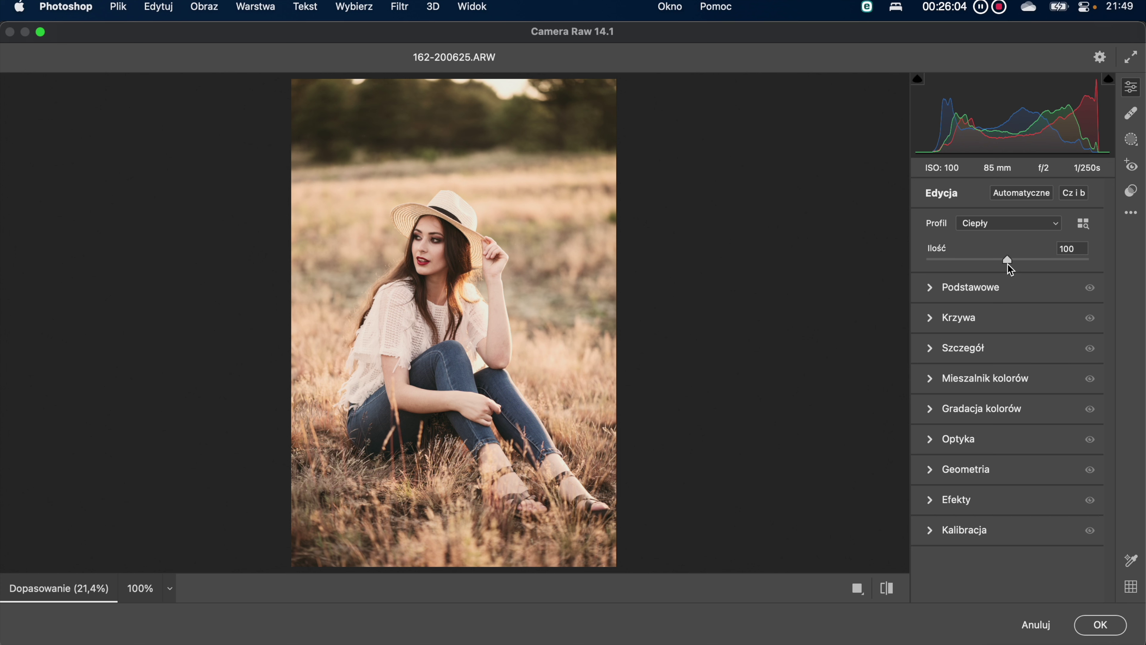
drag(1010, 270, 1009, 267)
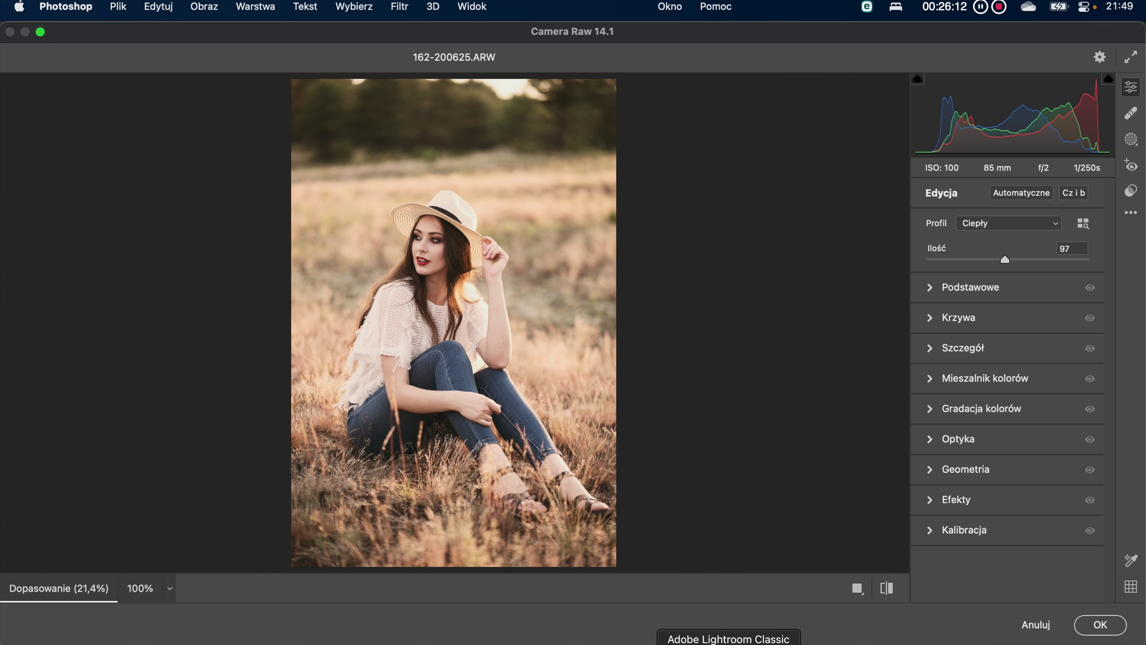
click(729, 644)
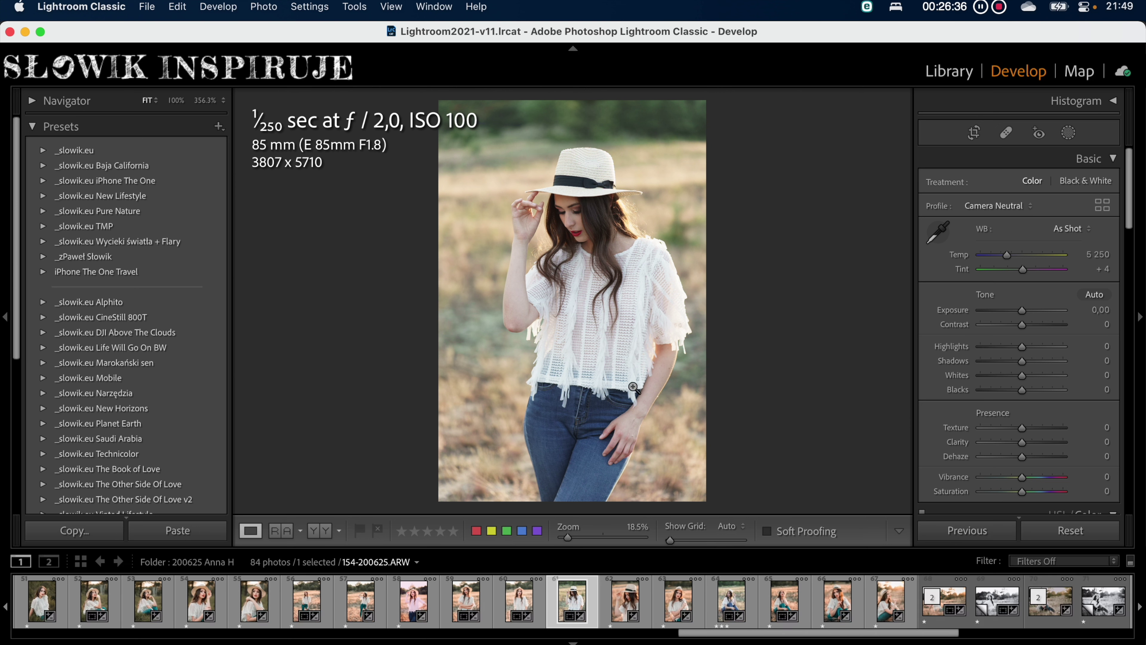
- Apply the Ciepły profile from User Profiles in Lightroom's Profile Browser
click(1108, 205)
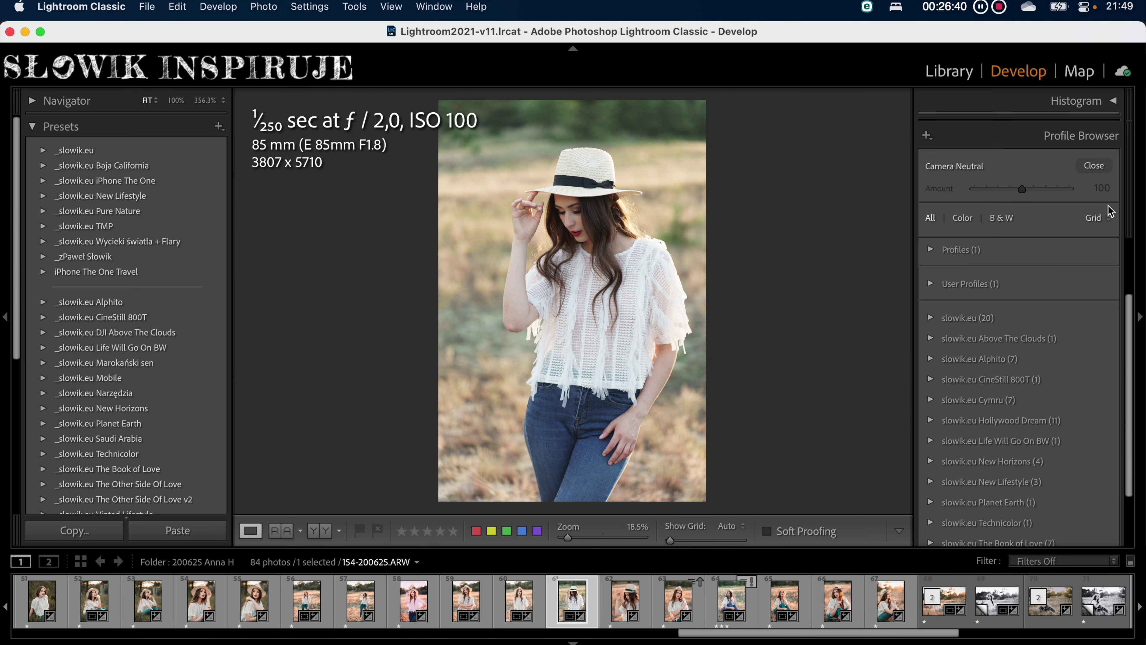
click(931, 284)
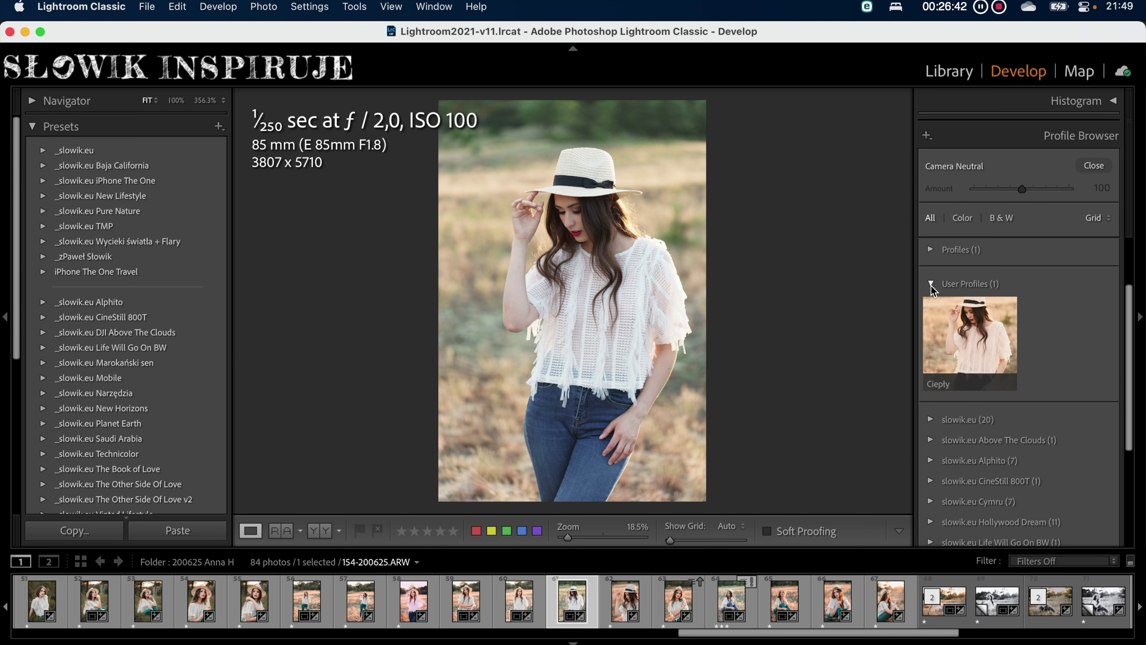
click(955, 337)
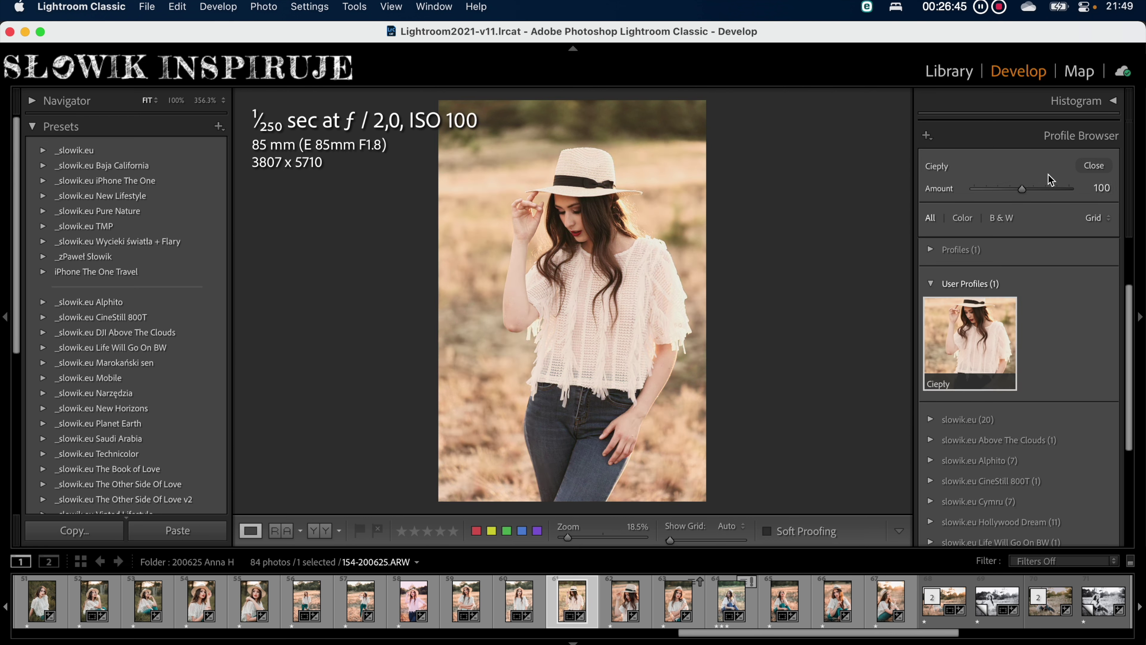
click(1088, 169)
- Set the Ciepły amount to 65, compare against the original, and pull Highlights down
mouse_move(1025, 221)
mouse_down()
mouse_move(986, 222)
mouse_move(997, 226)
mouse_up()
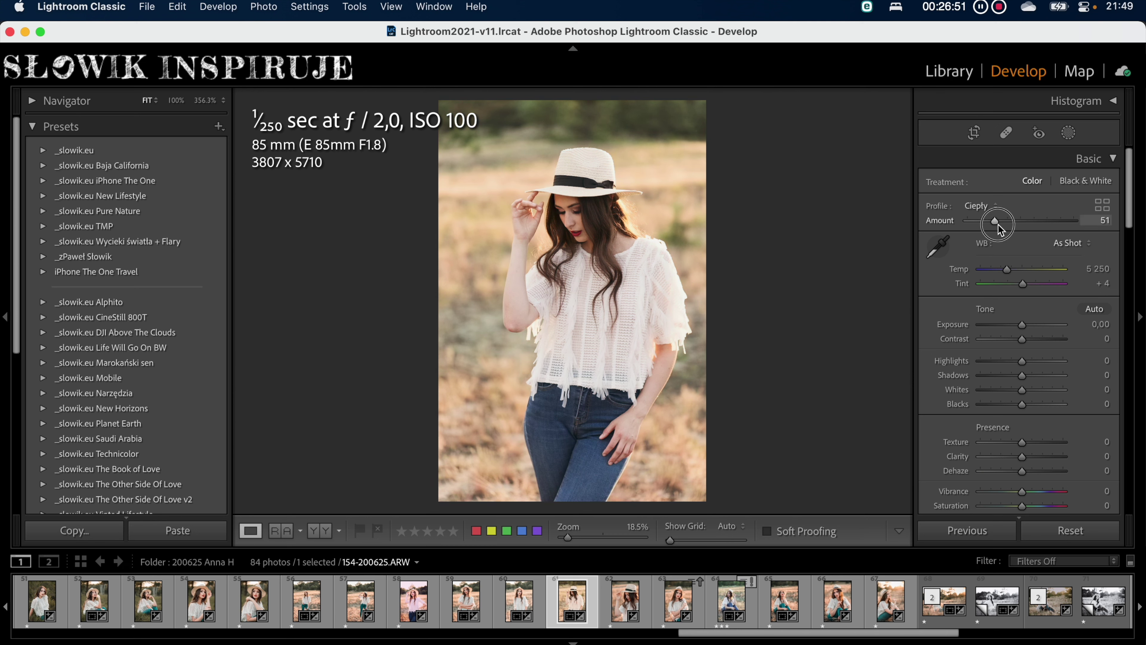
drag(996, 225, 1004, 228)
key(backslash)
key(backslash)
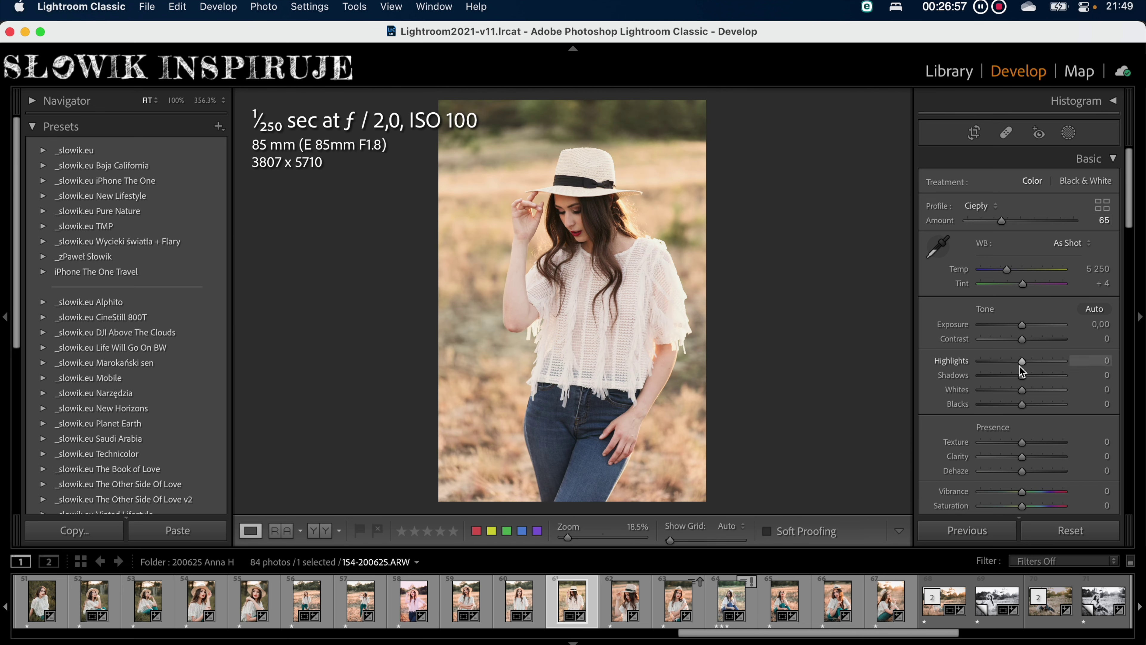
mouse_move(1025, 363)
mouse_down()
mouse_move(1008, 363)
mouse_move(1038, 377)
mouse_up()
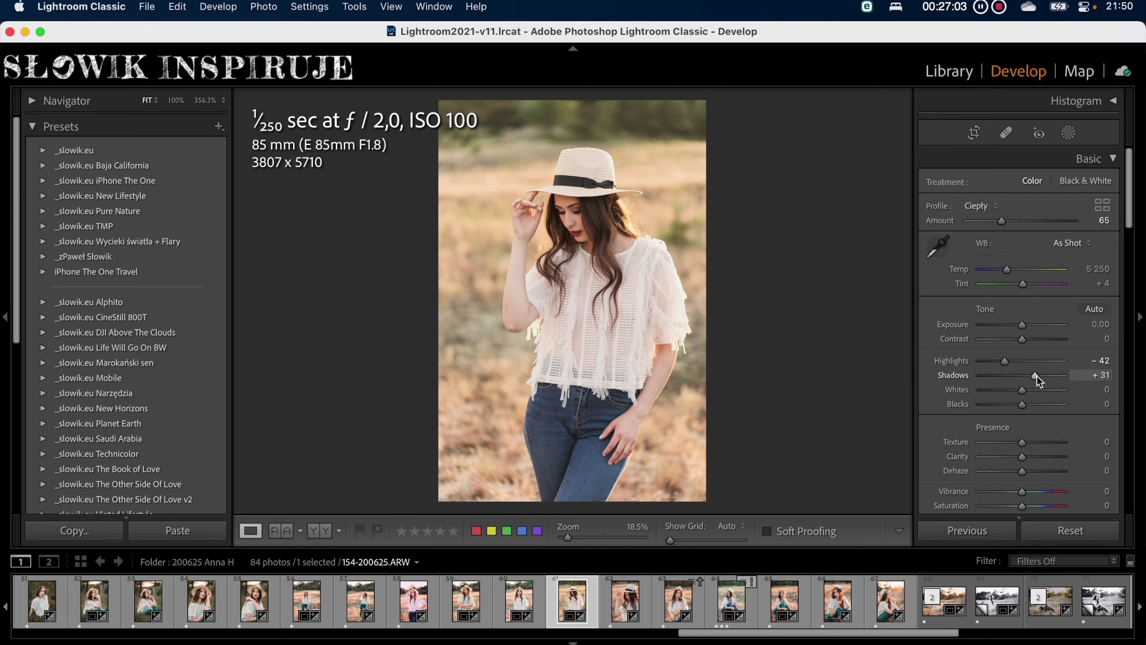